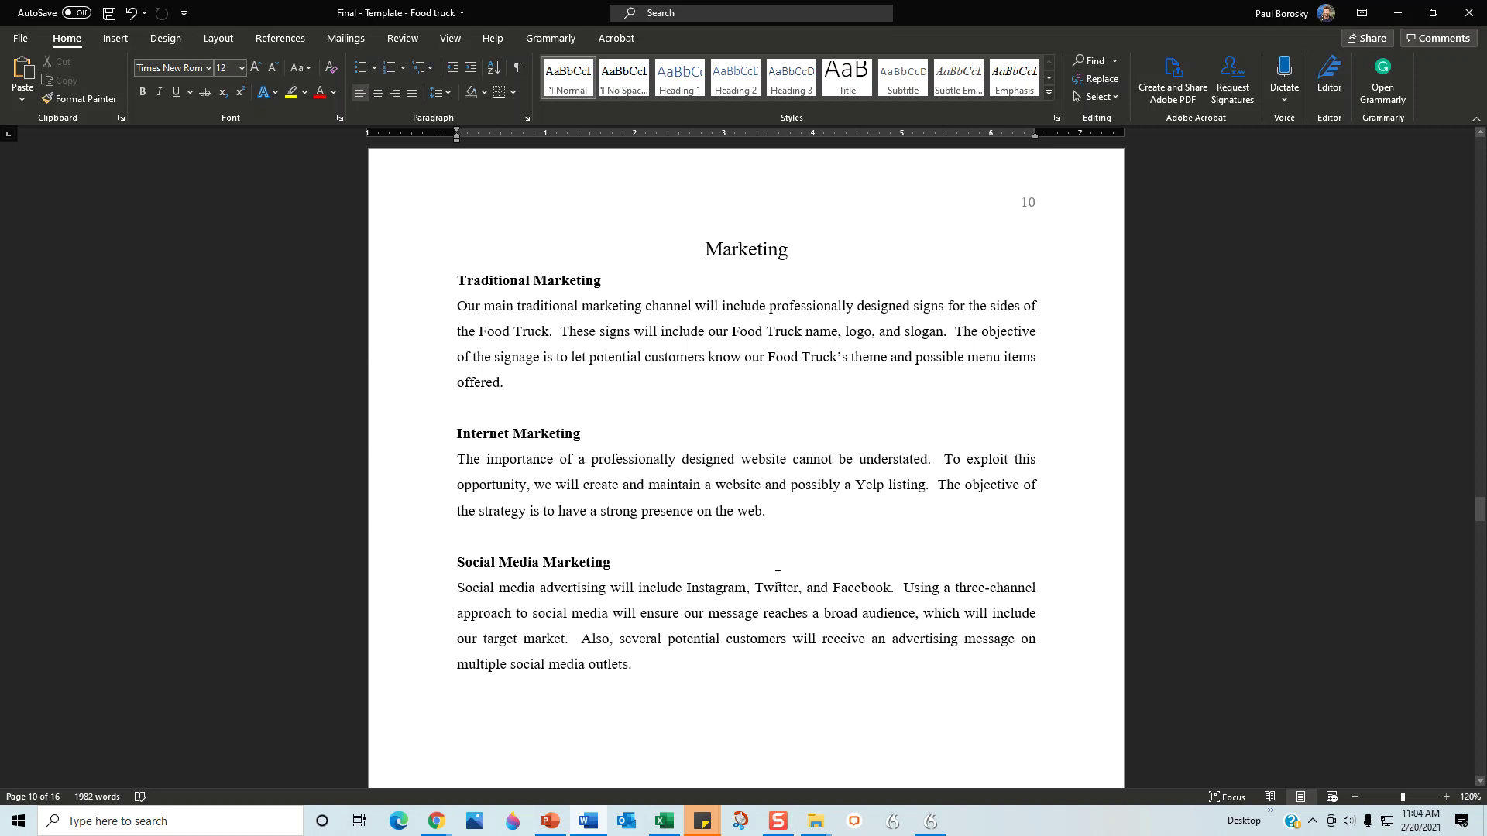
# Review the Marketing and Funding Request sections, marking the semi-annual dividend wording in the funding paragraph
pyautogui.click(681, 671)
pyautogui.scroll(-12, 685, 668)
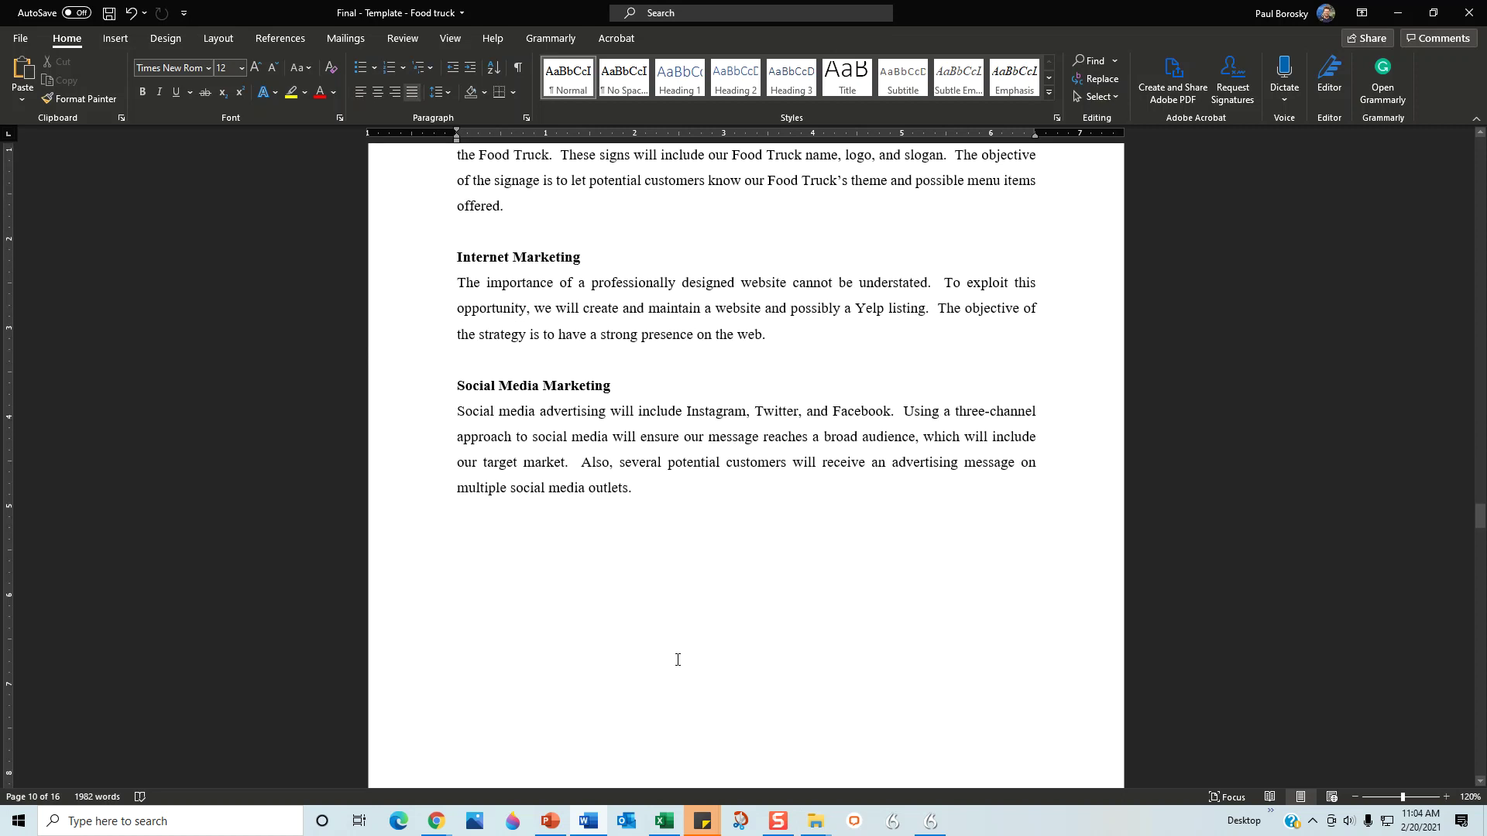
pyautogui.scroll(-1, 662, 648)
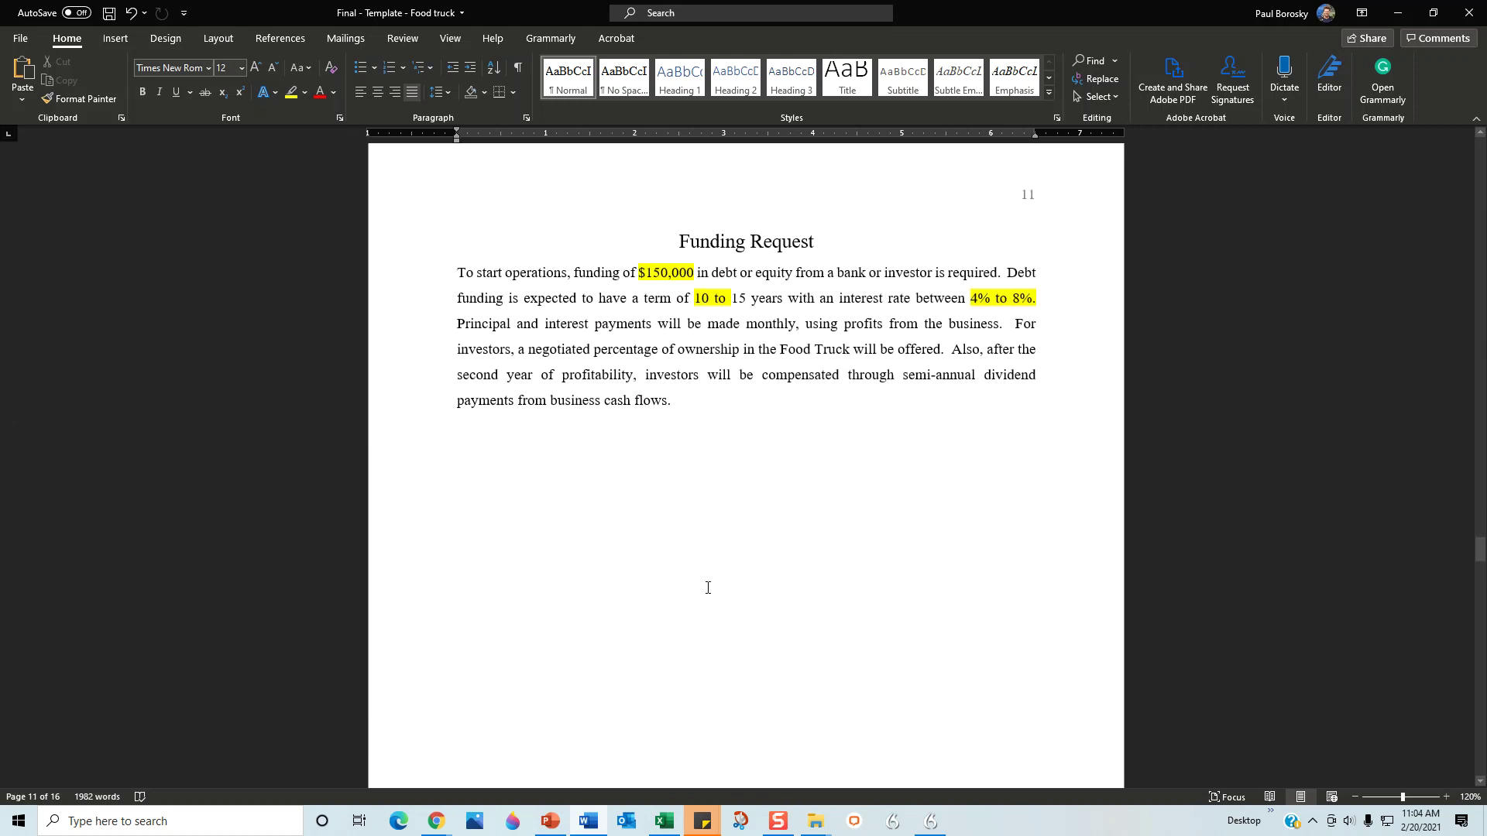
pyautogui.click(700, 577)
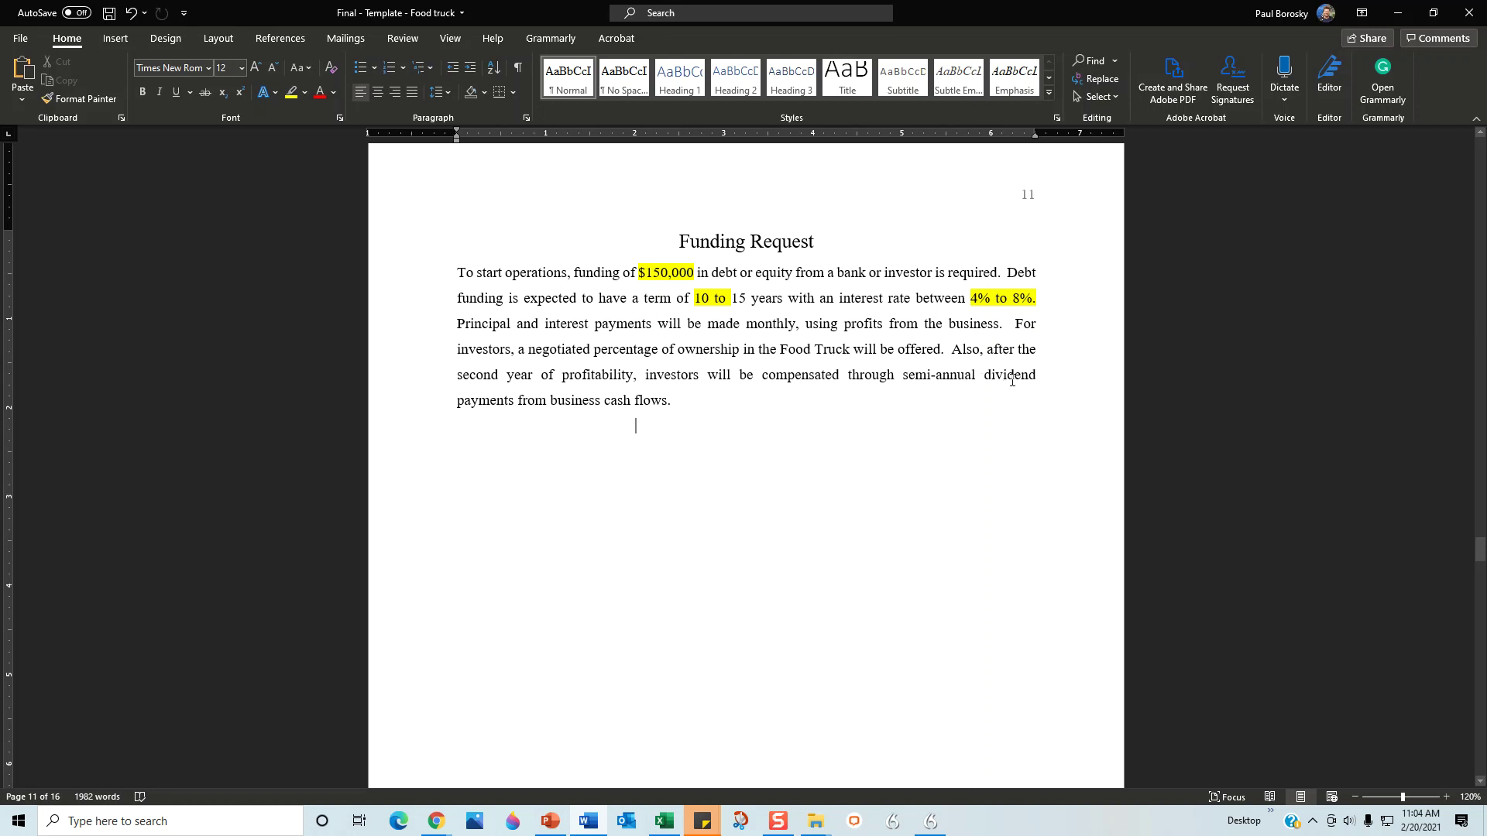
pyautogui.moveTo(978, 377); pyautogui.dragTo(905, 377)
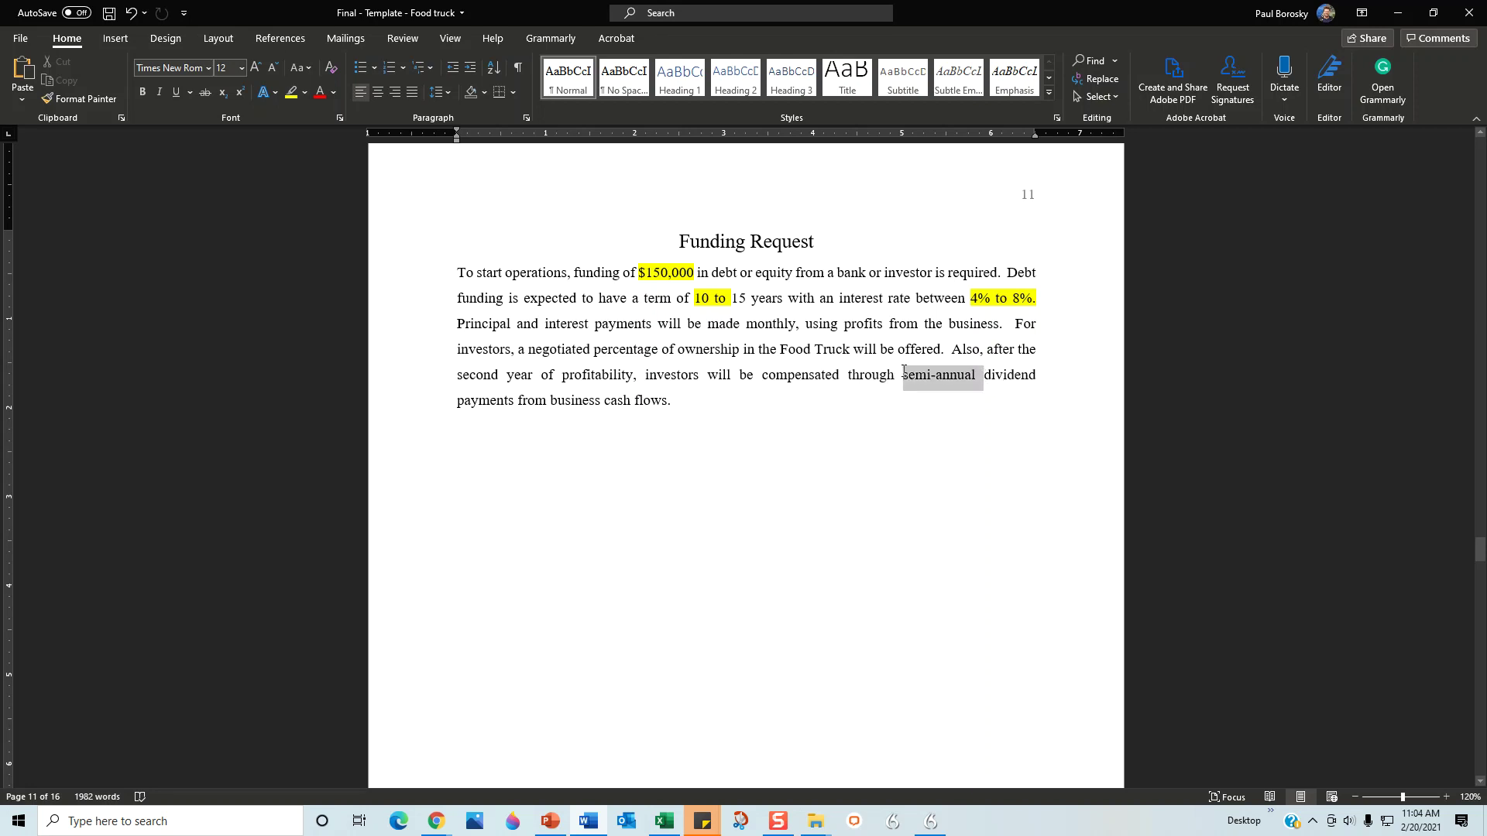
pyautogui.click(601, 485)
# Examine the Financial Projections section from the Year 1 quarterly profit and loss tables through the five-year Pro Forma Income Statement
pyautogui.scroll(-4, 591, 491)
pyautogui.scroll(-9, 585, 493)
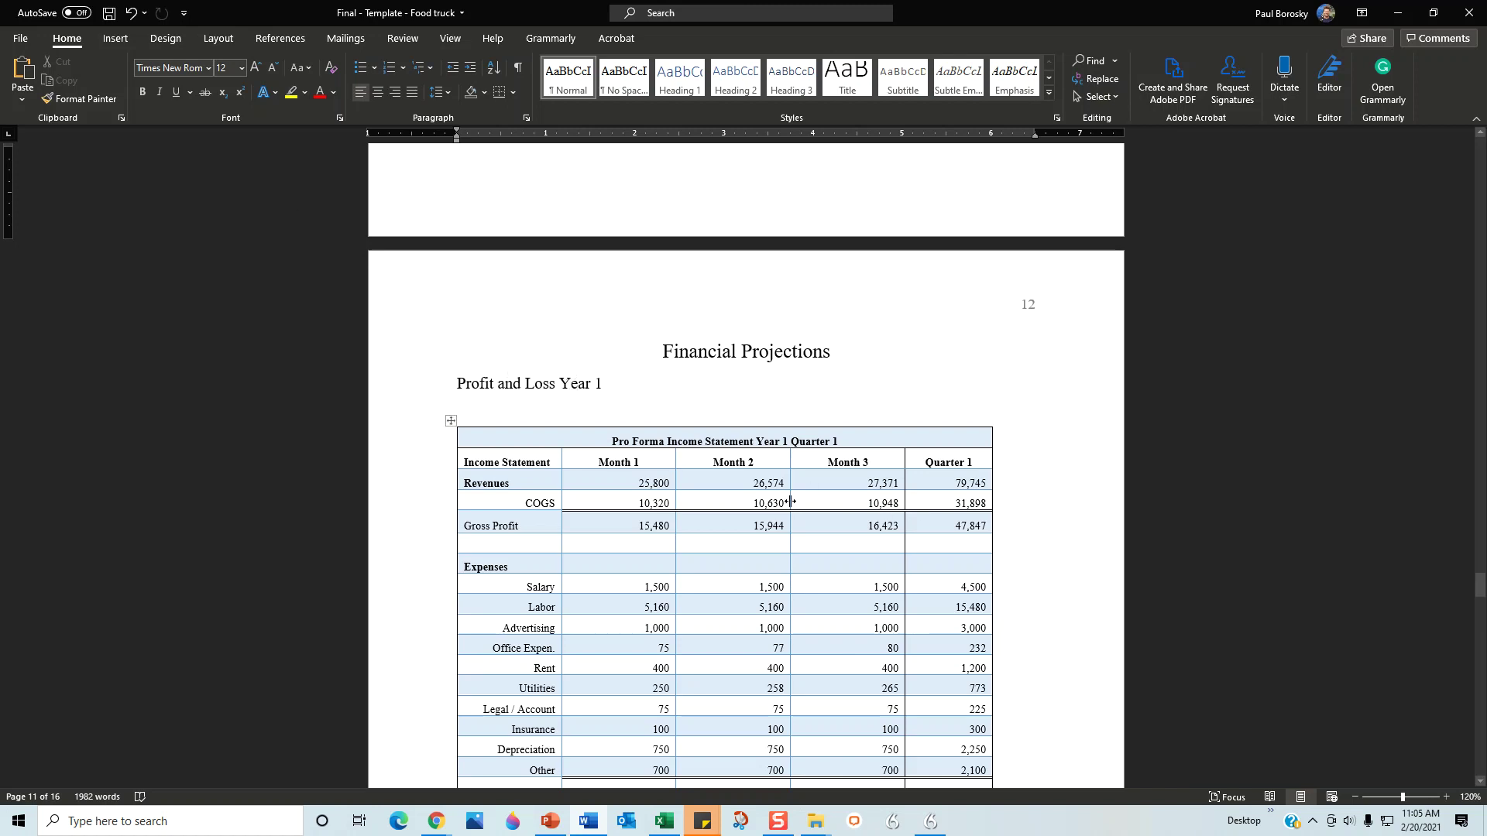
pyautogui.scroll(-12, 935, 476)
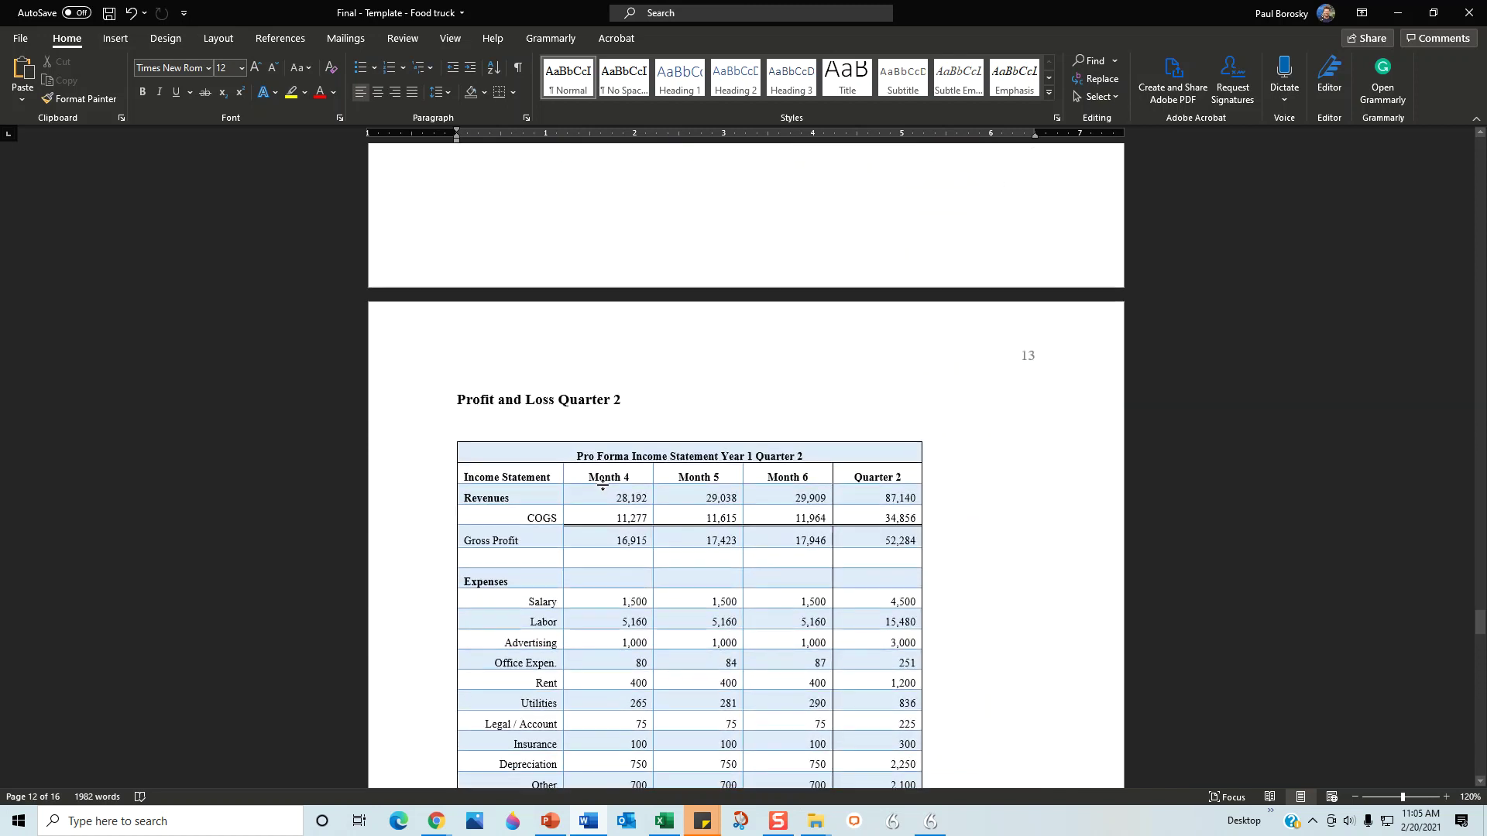
pyautogui.scroll(-12, 736, 589)
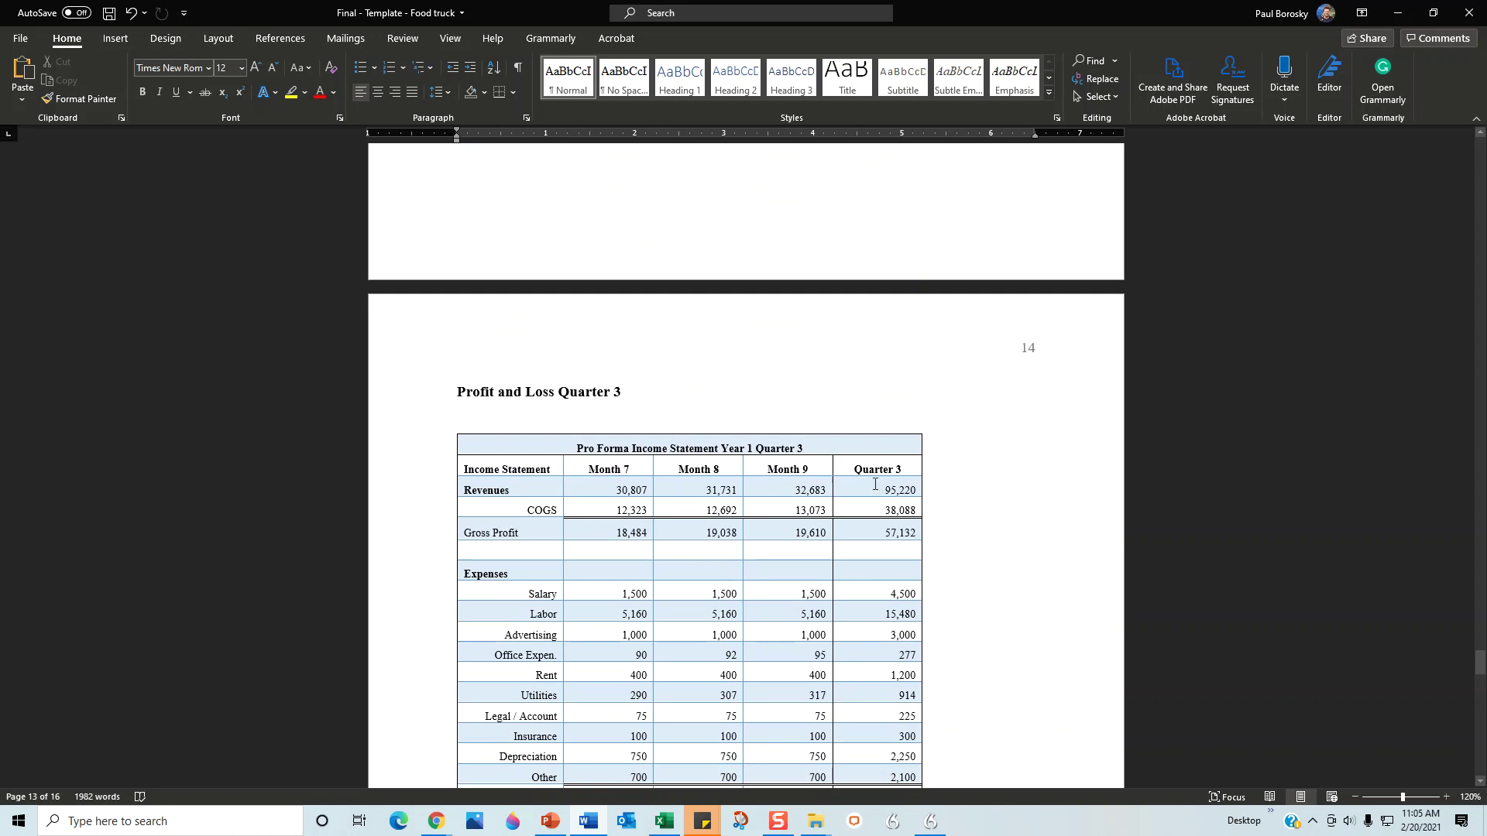
pyautogui.scroll(-12, 827, 476)
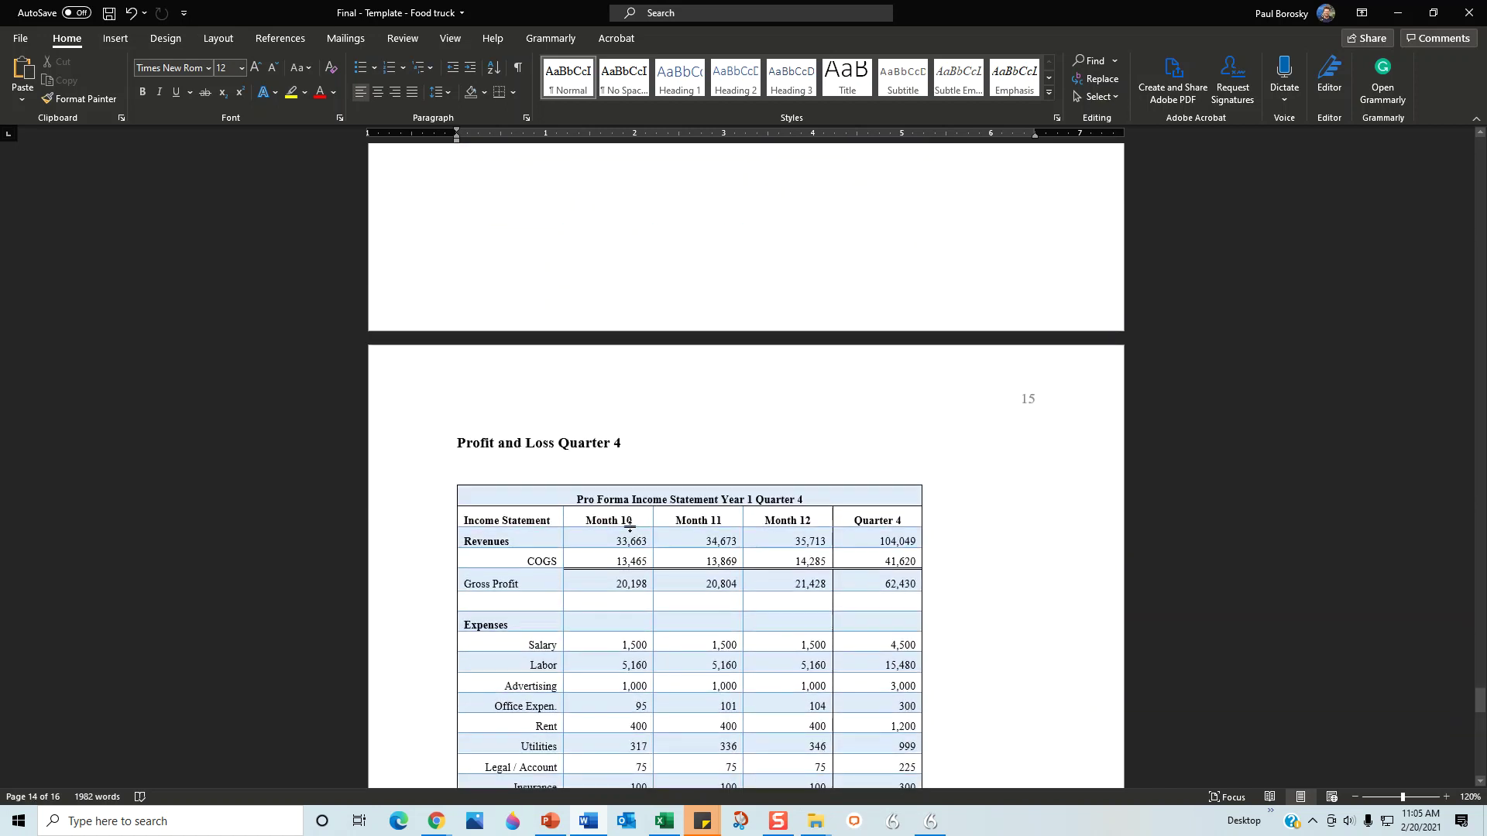
pyautogui.scroll(-12, 877, 524)
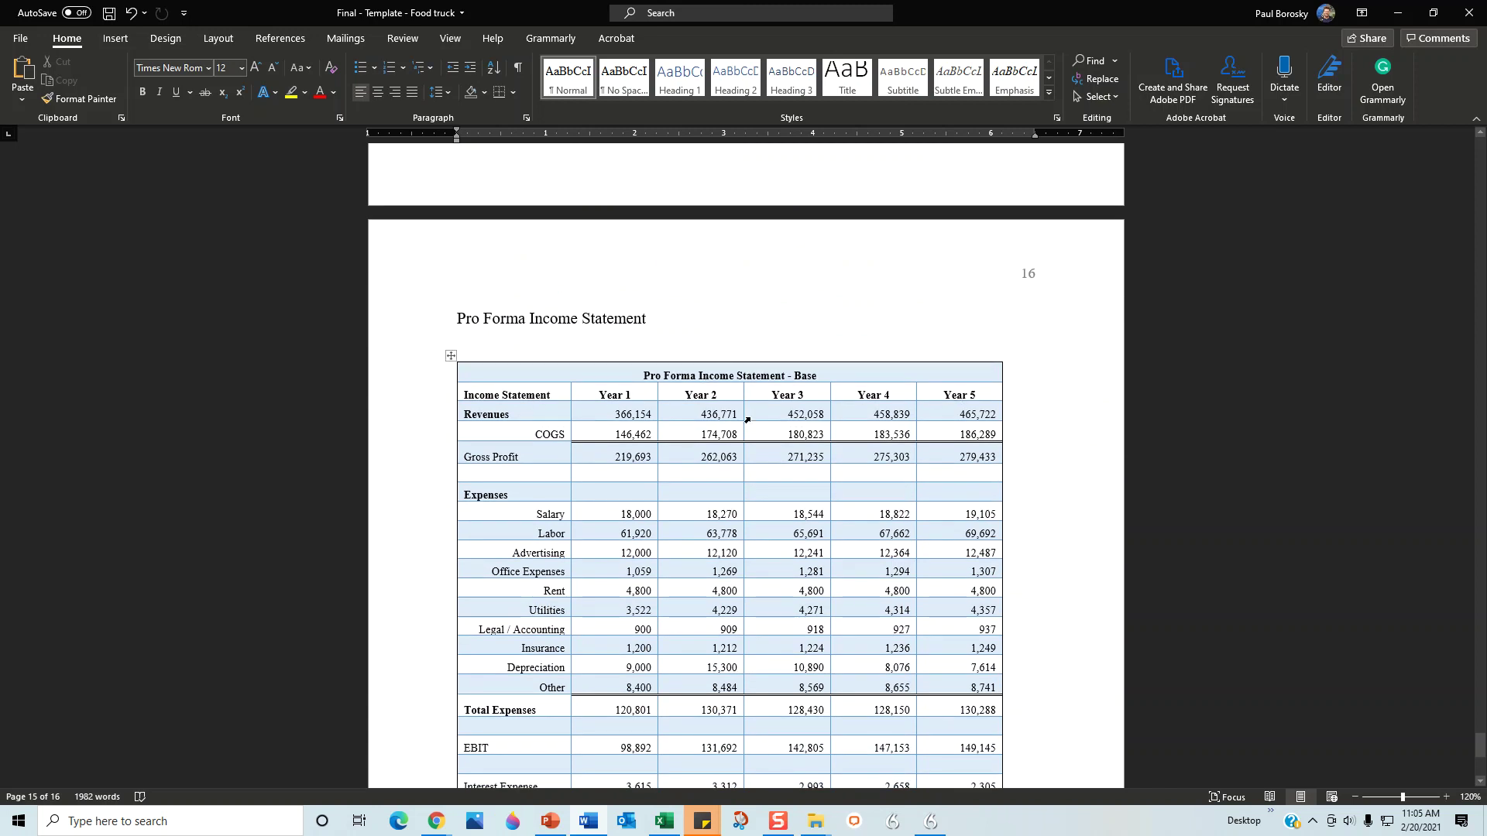
pyautogui.scroll(-5, 742, 427)
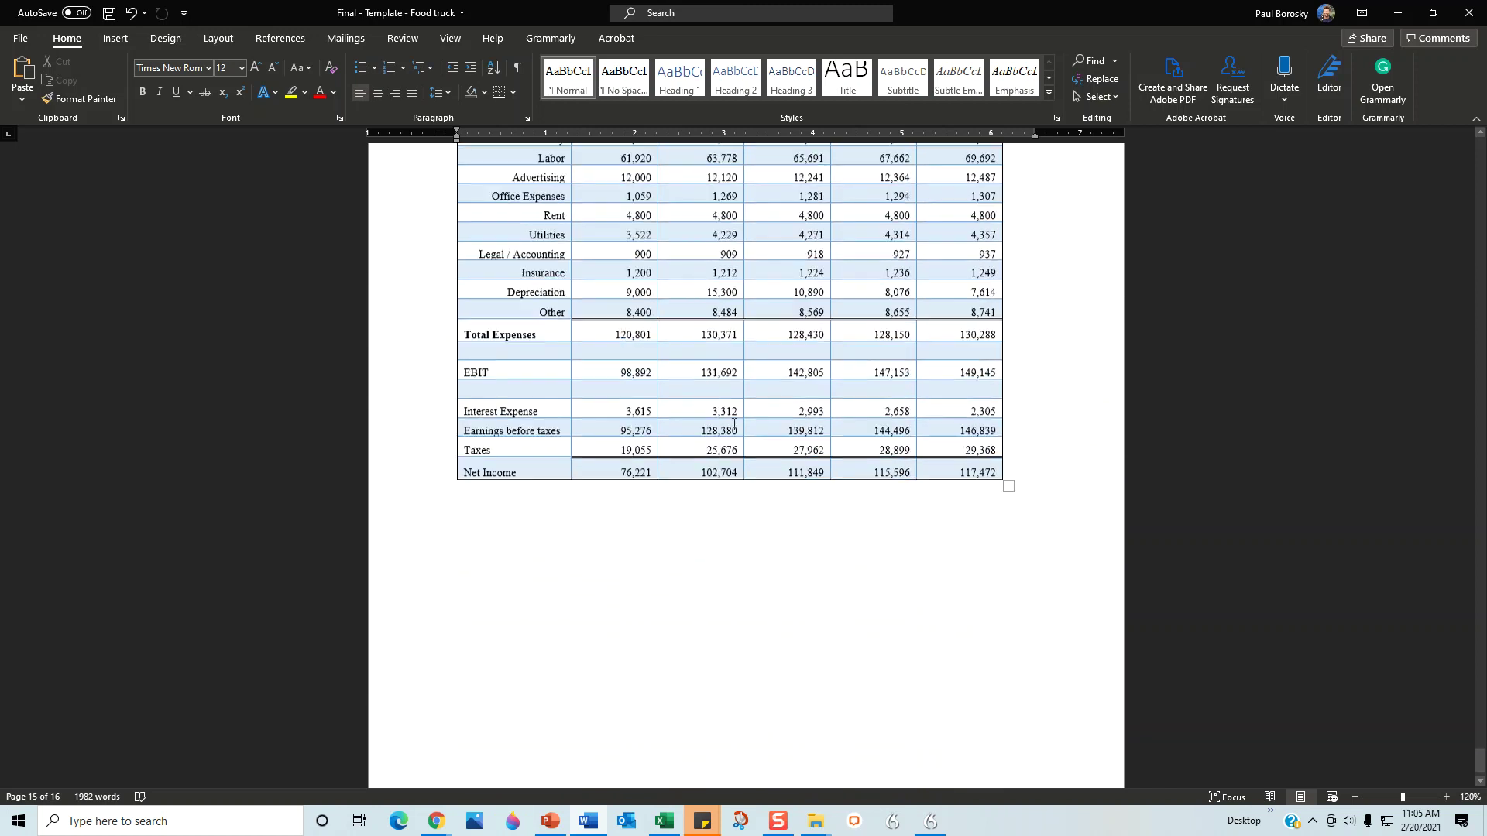
# Look back through the projection tables from the five-year statement to the Year 1 Quarter 1 income statement
pyautogui.scroll(15, 730, 418)
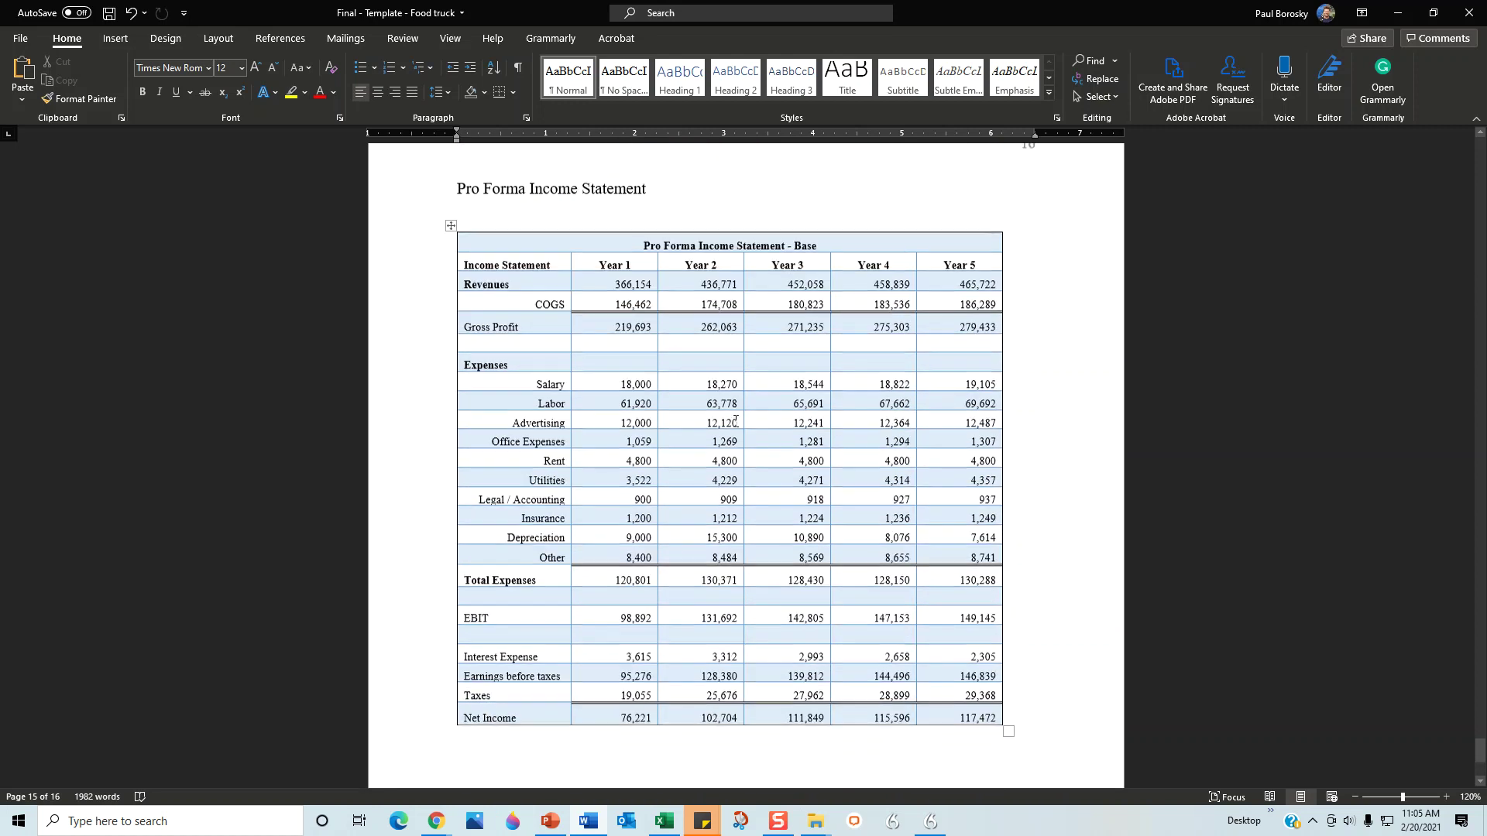
pyautogui.scroll(20, 736, 424)
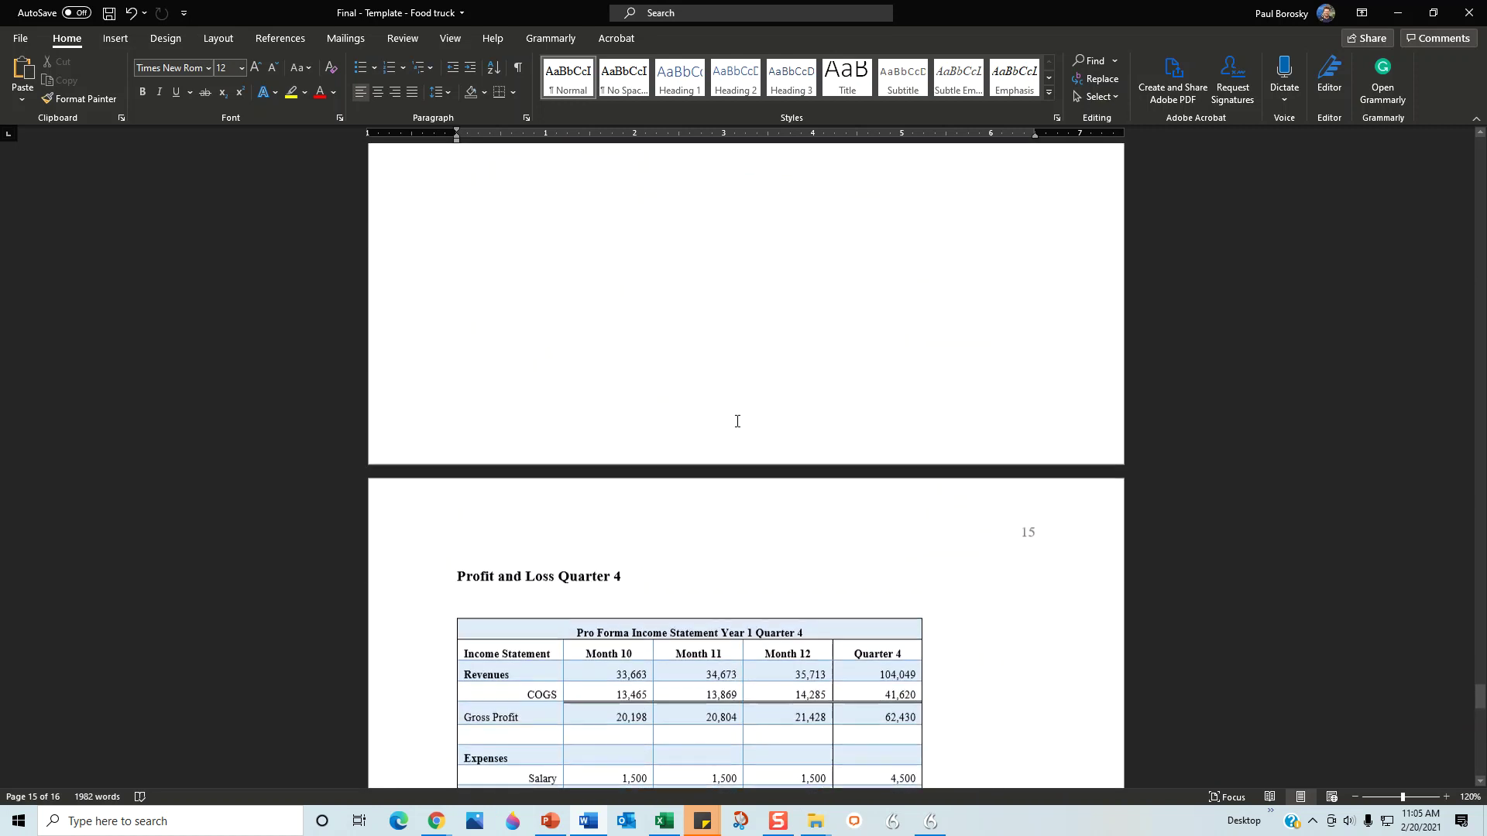
pyautogui.scroll(3, 733, 416)
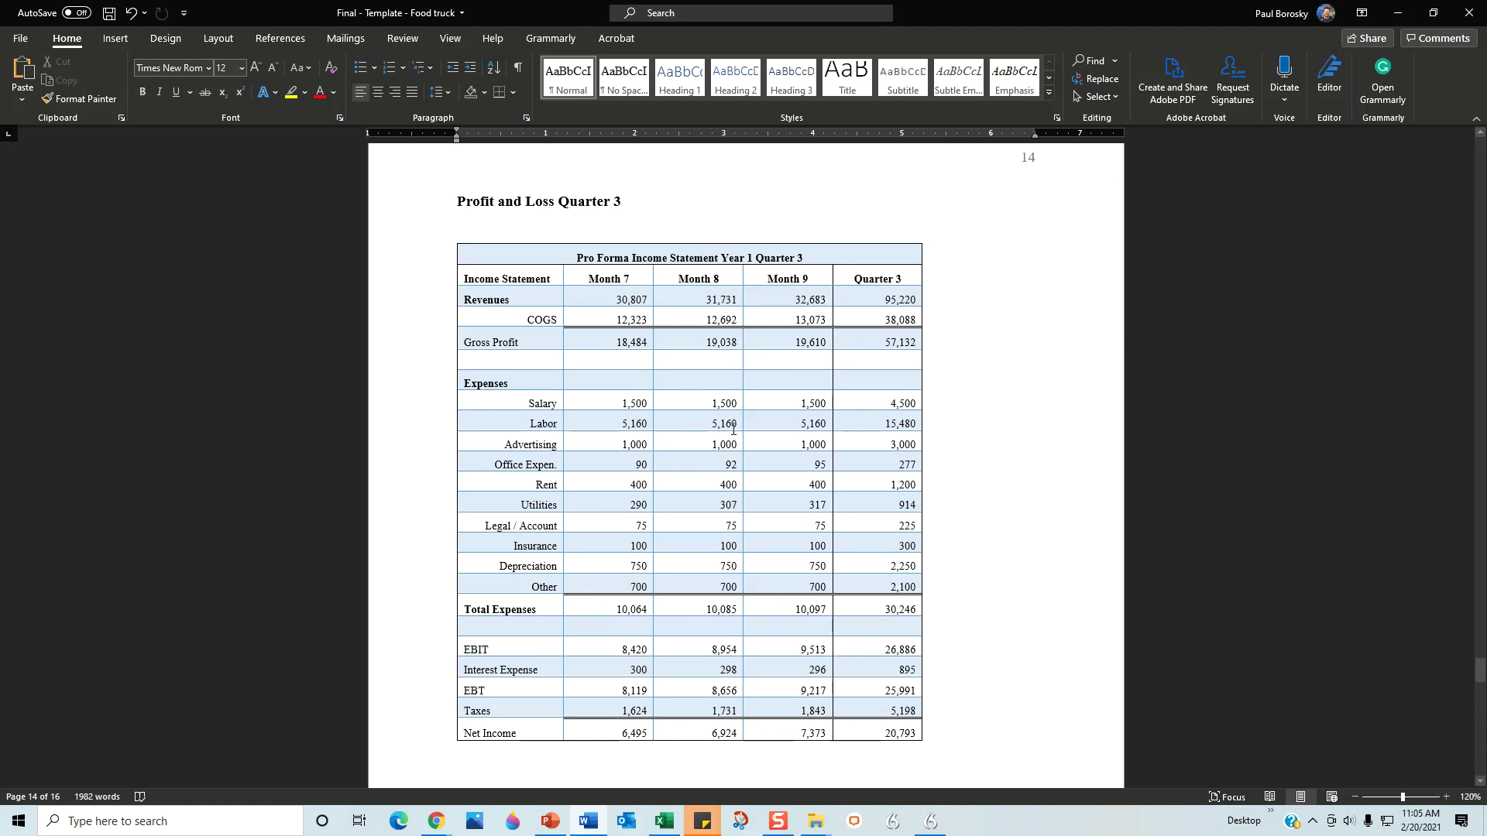
pyautogui.scroll(20, 733, 428)
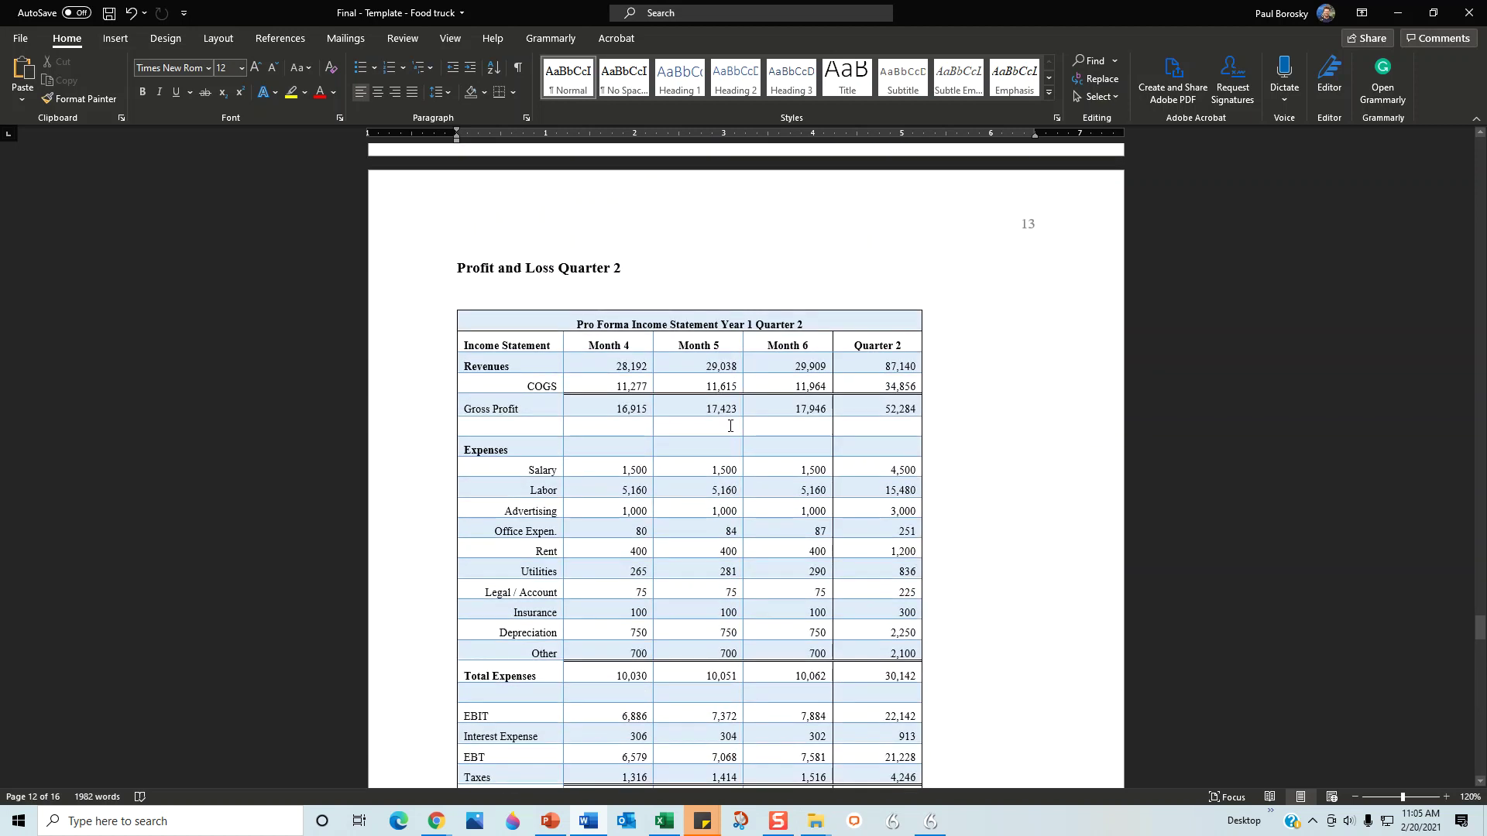
pyautogui.scroll(20, 731, 426)
pyautogui.scroll(15, 730, 426)
pyautogui.scroll(-20, 735, 427)
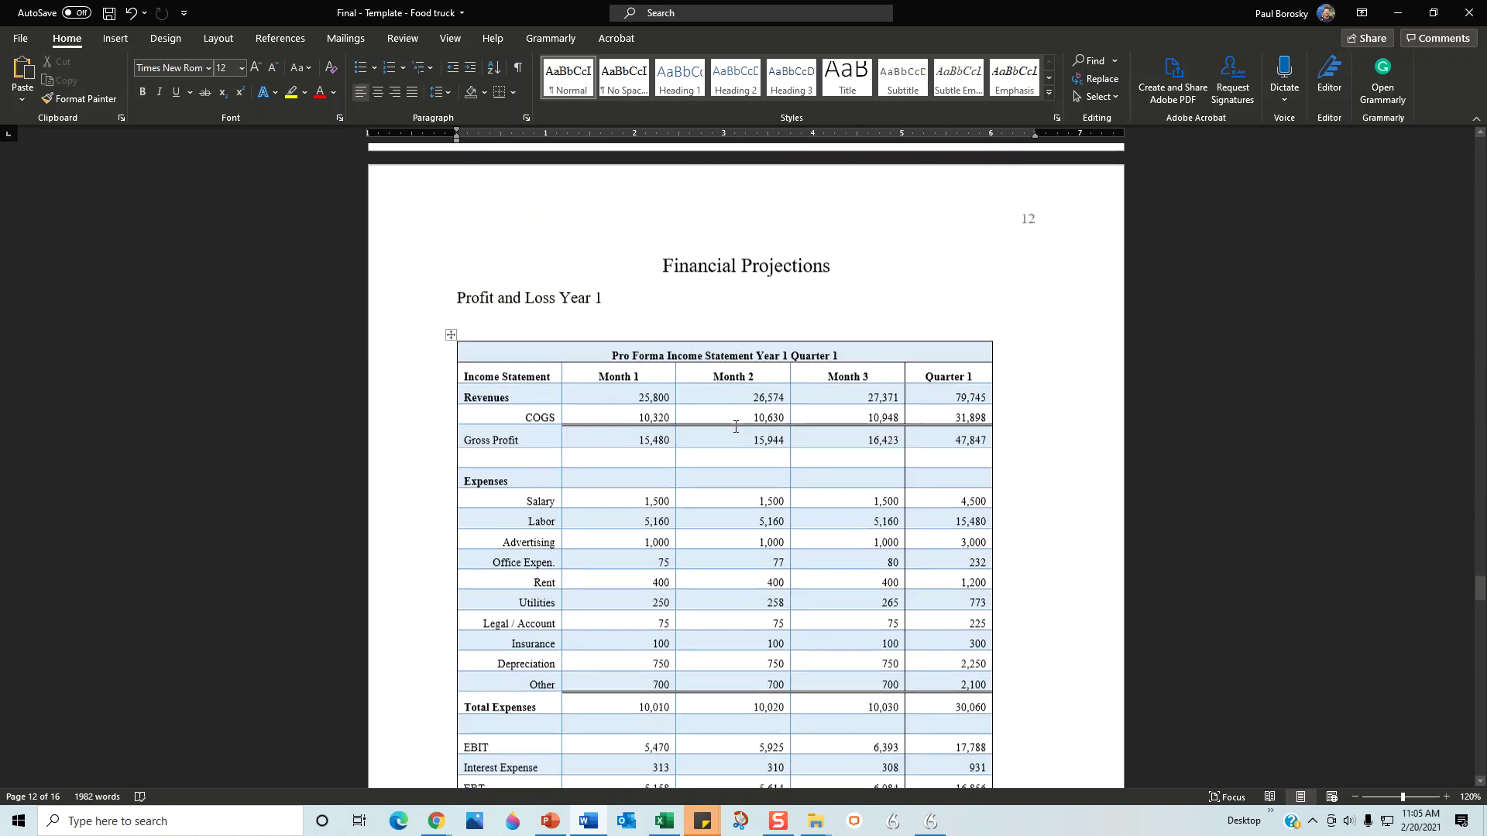
pyautogui.scroll(-3, 736, 427)
# Try deleting the Year 1 Quarter 1 income statement table twice, undoing the deletion each time
pyautogui.moveTo(1028, 739); pyautogui.dragTo(497, 270)
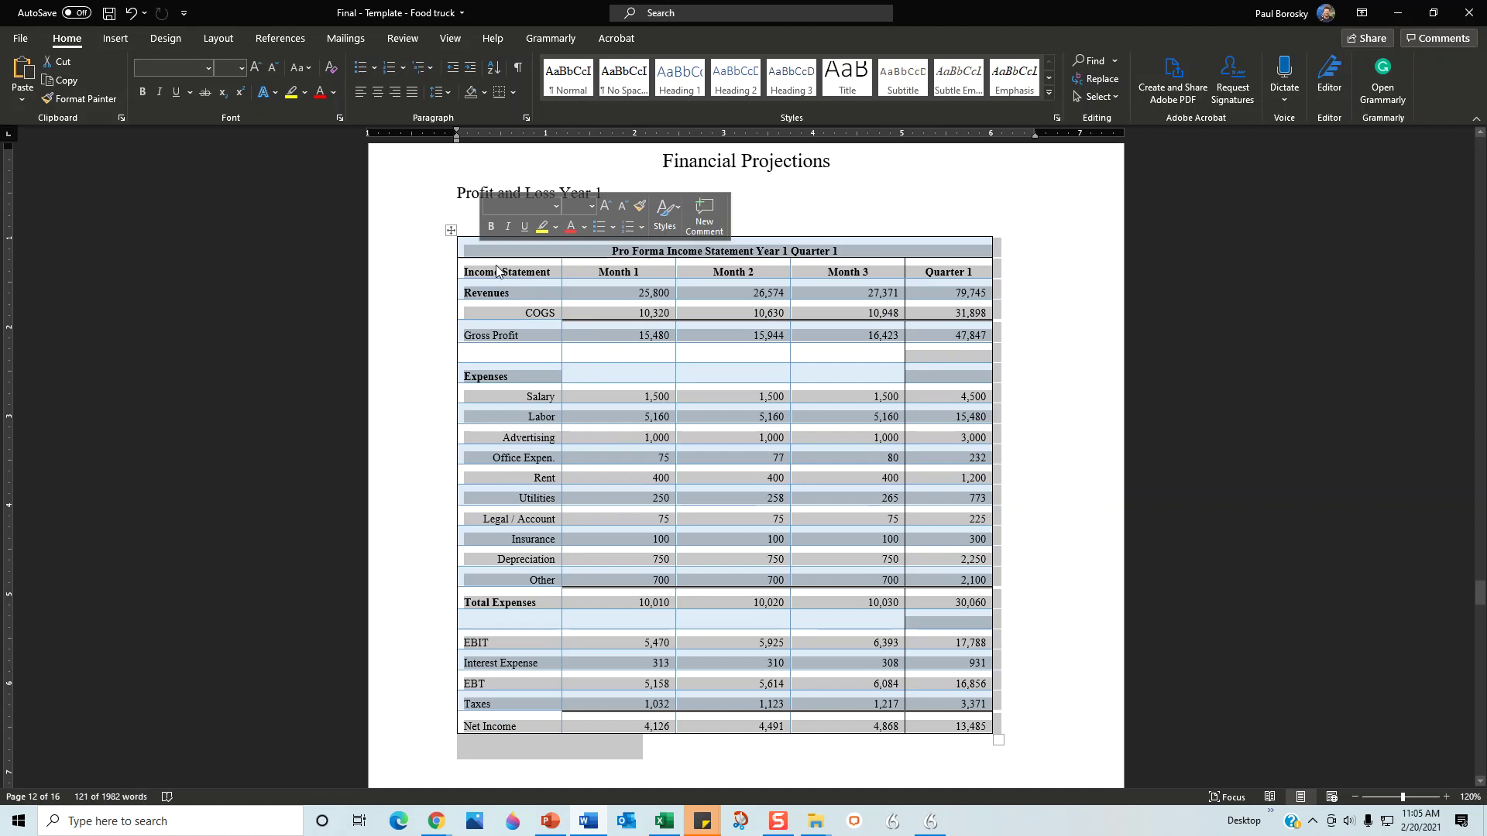
pyautogui.press('BackSpace')
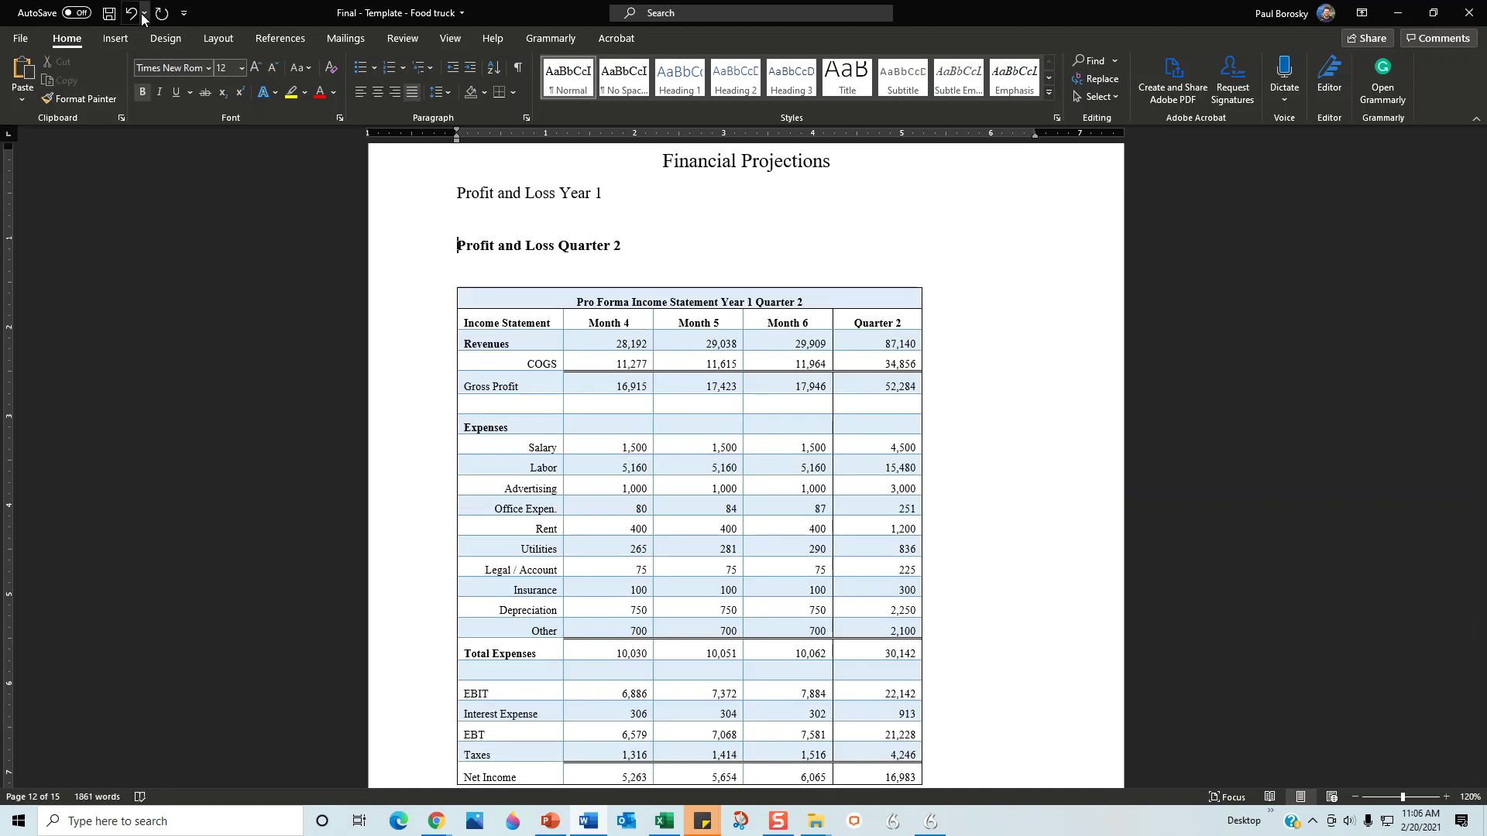
pyautogui.click(133, 14)
pyautogui.click(1016, 617)
pyautogui.moveTo(1021, 716); pyautogui.dragTo(508, 249)
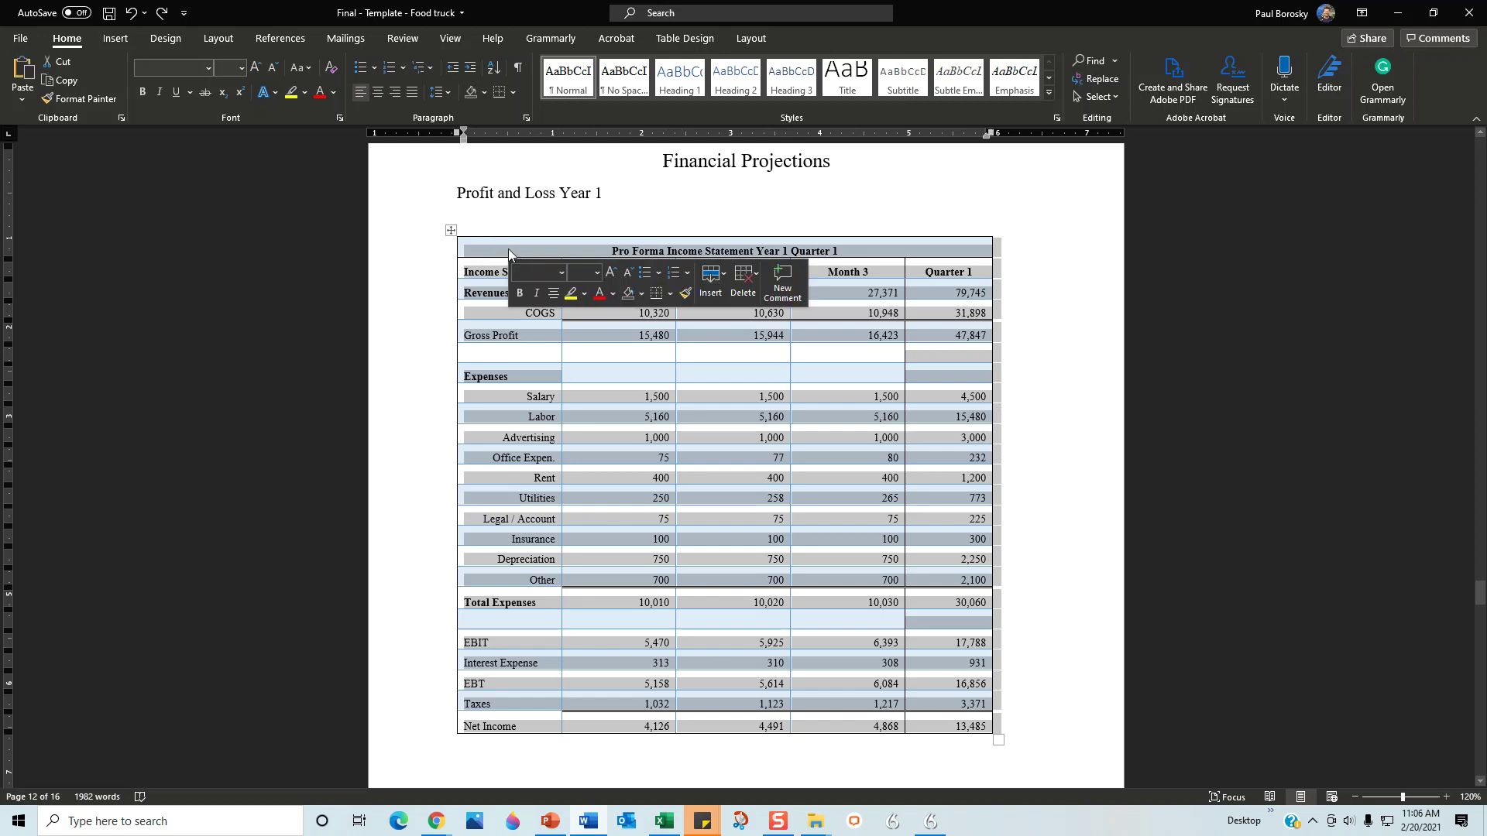
pyautogui.press('BackSpace')
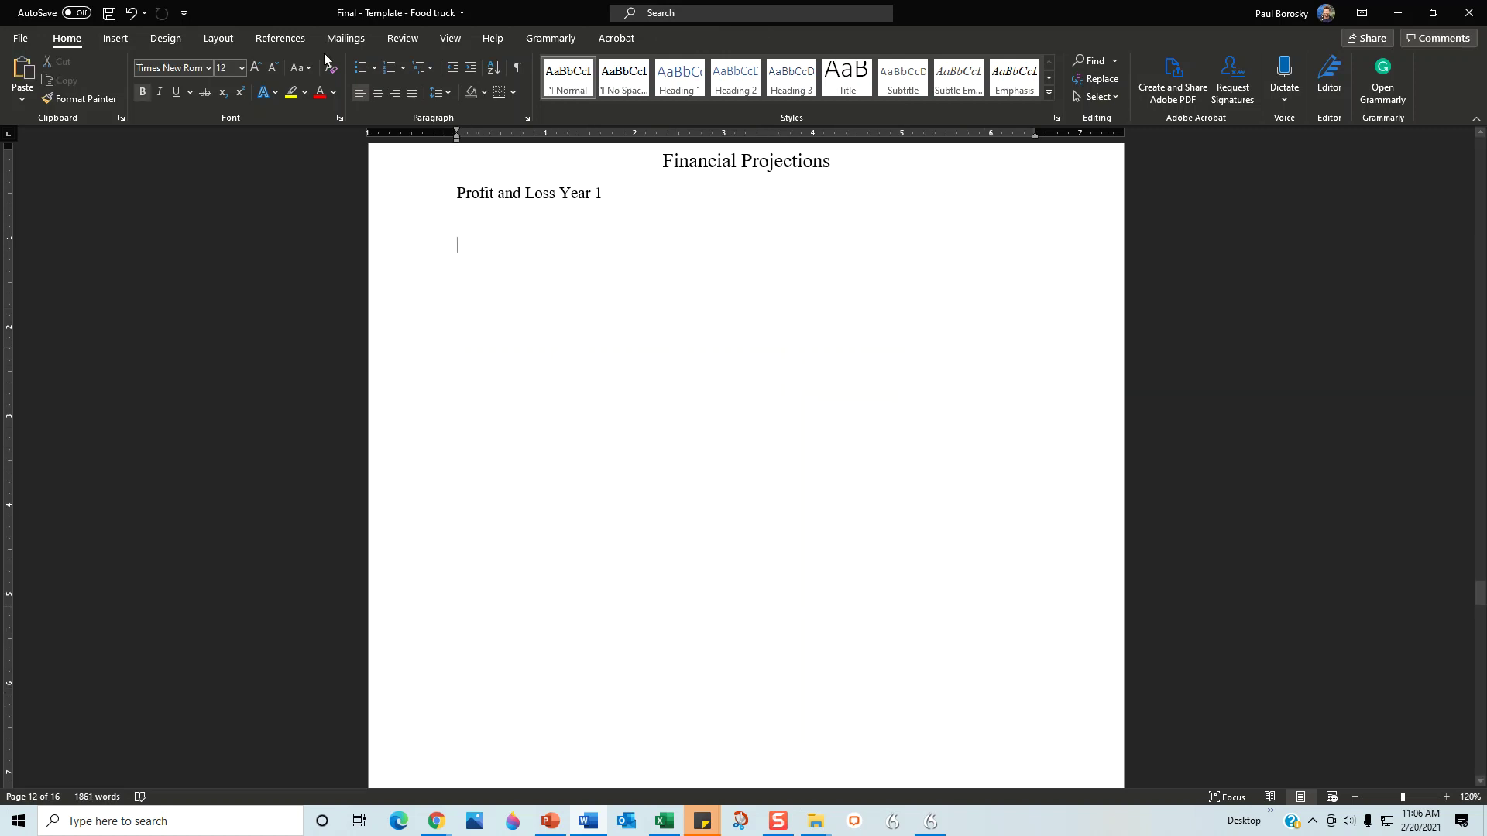
pyautogui.click(133, 14)
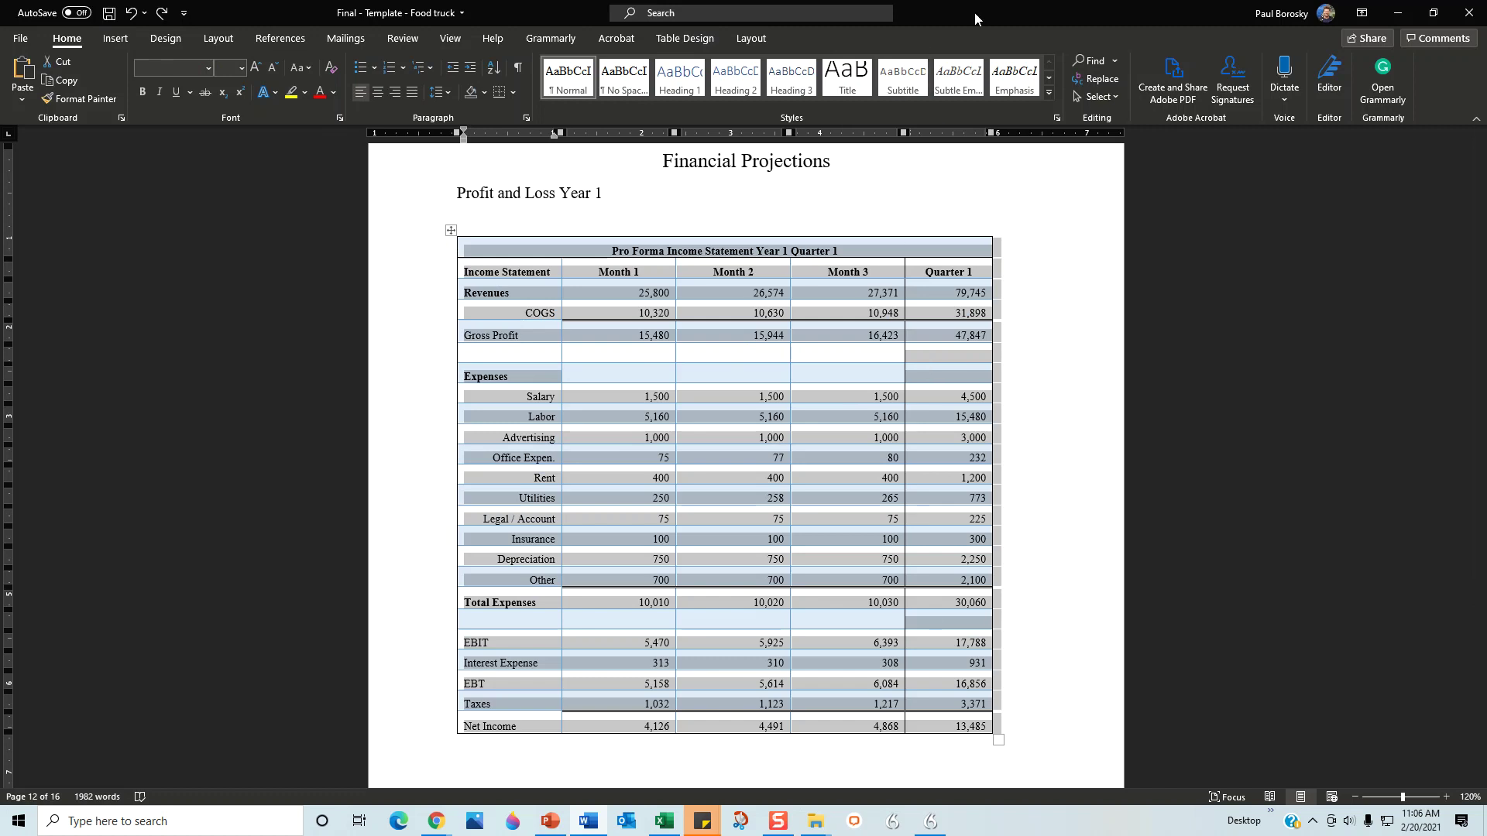
# Switch to the food truck financials workbook in Excel and look over its Information Page sheet
pyautogui.hotkey('alt', 'Tab')
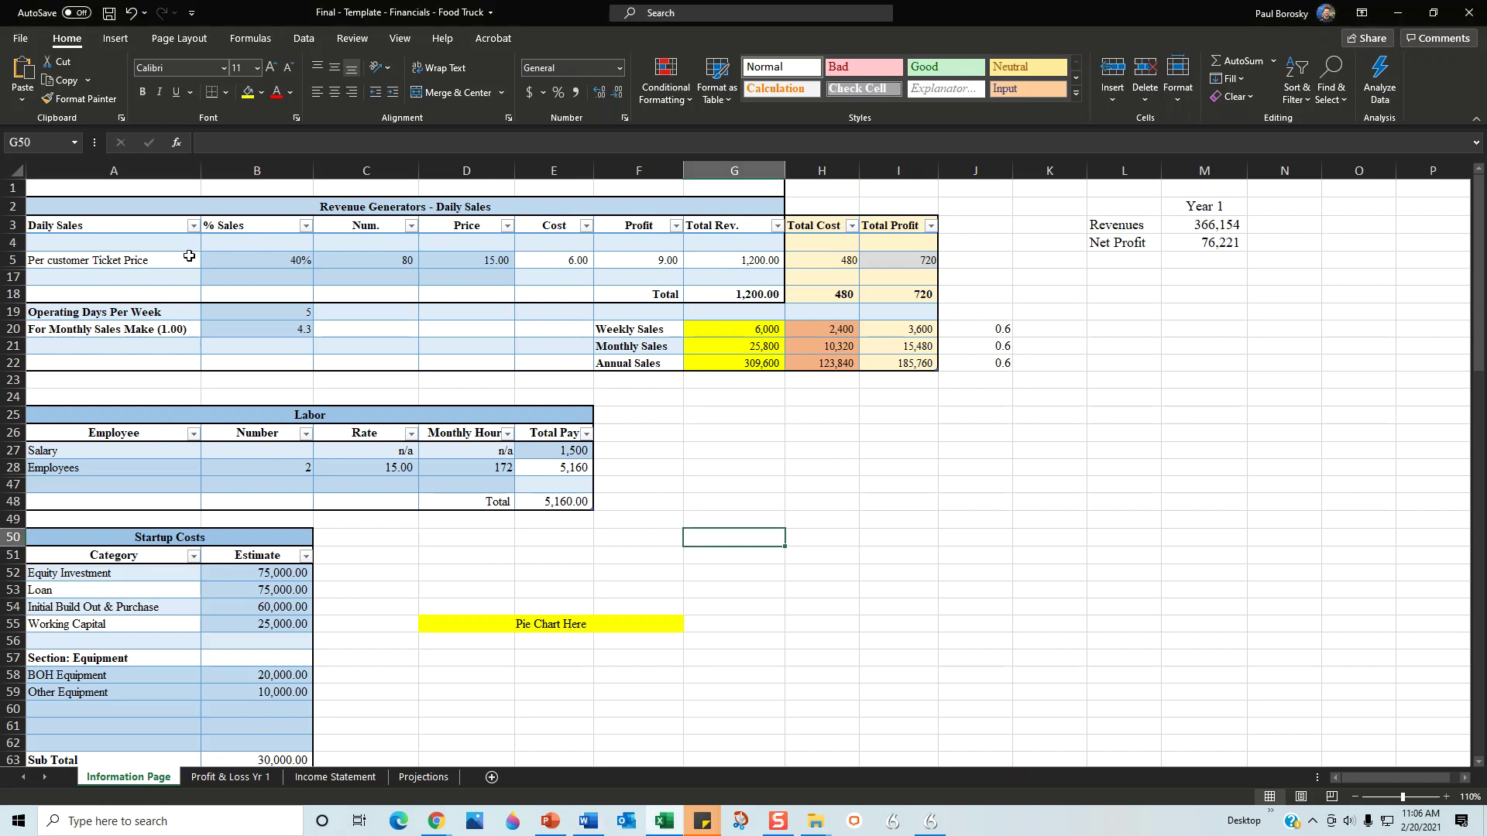
pyautogui.click(947, 514)
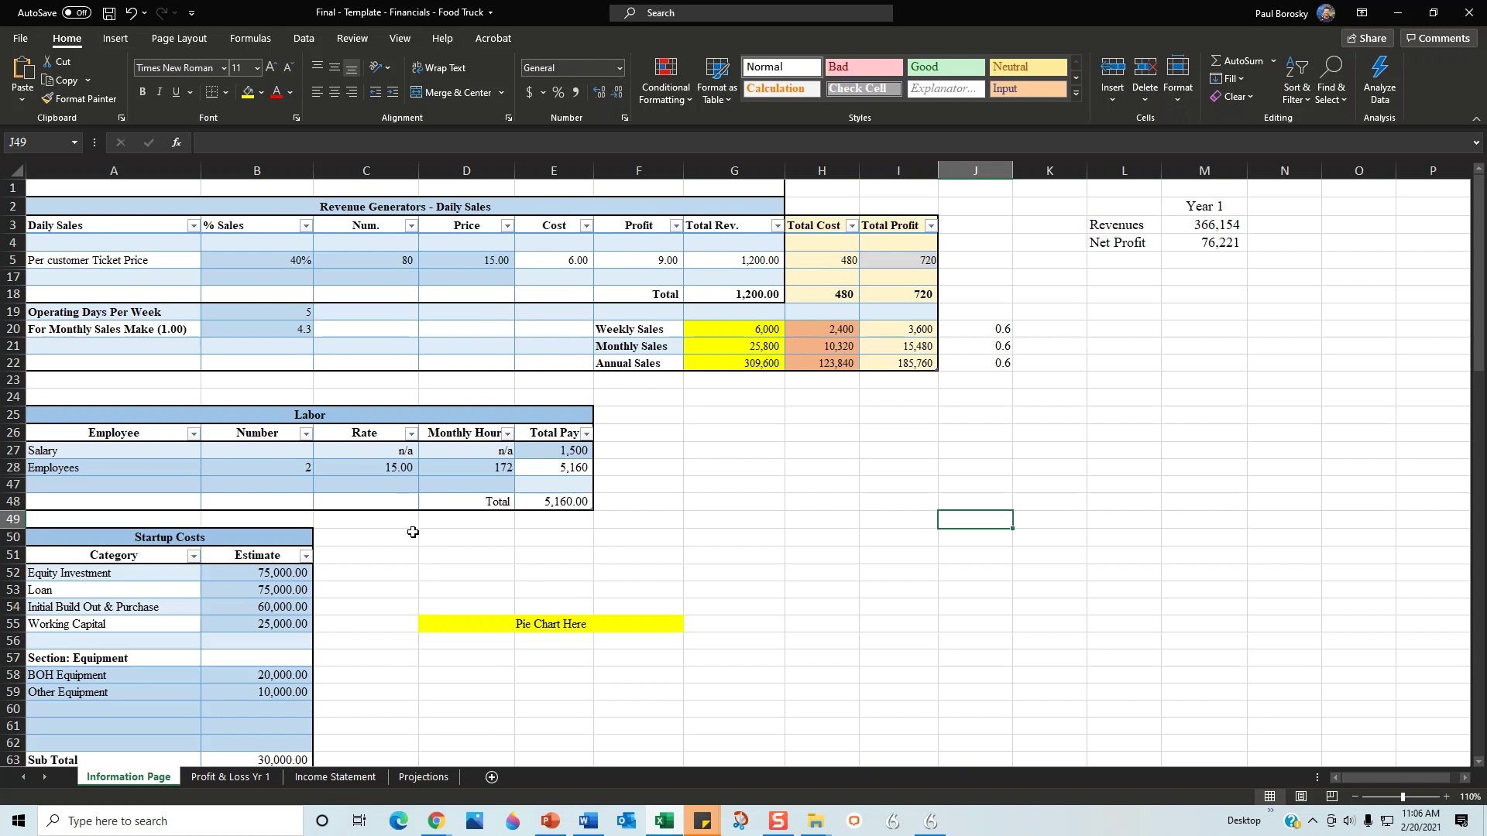
pyautogui.moveTo(732, 417); pyautogui.dragTo(728, 430)
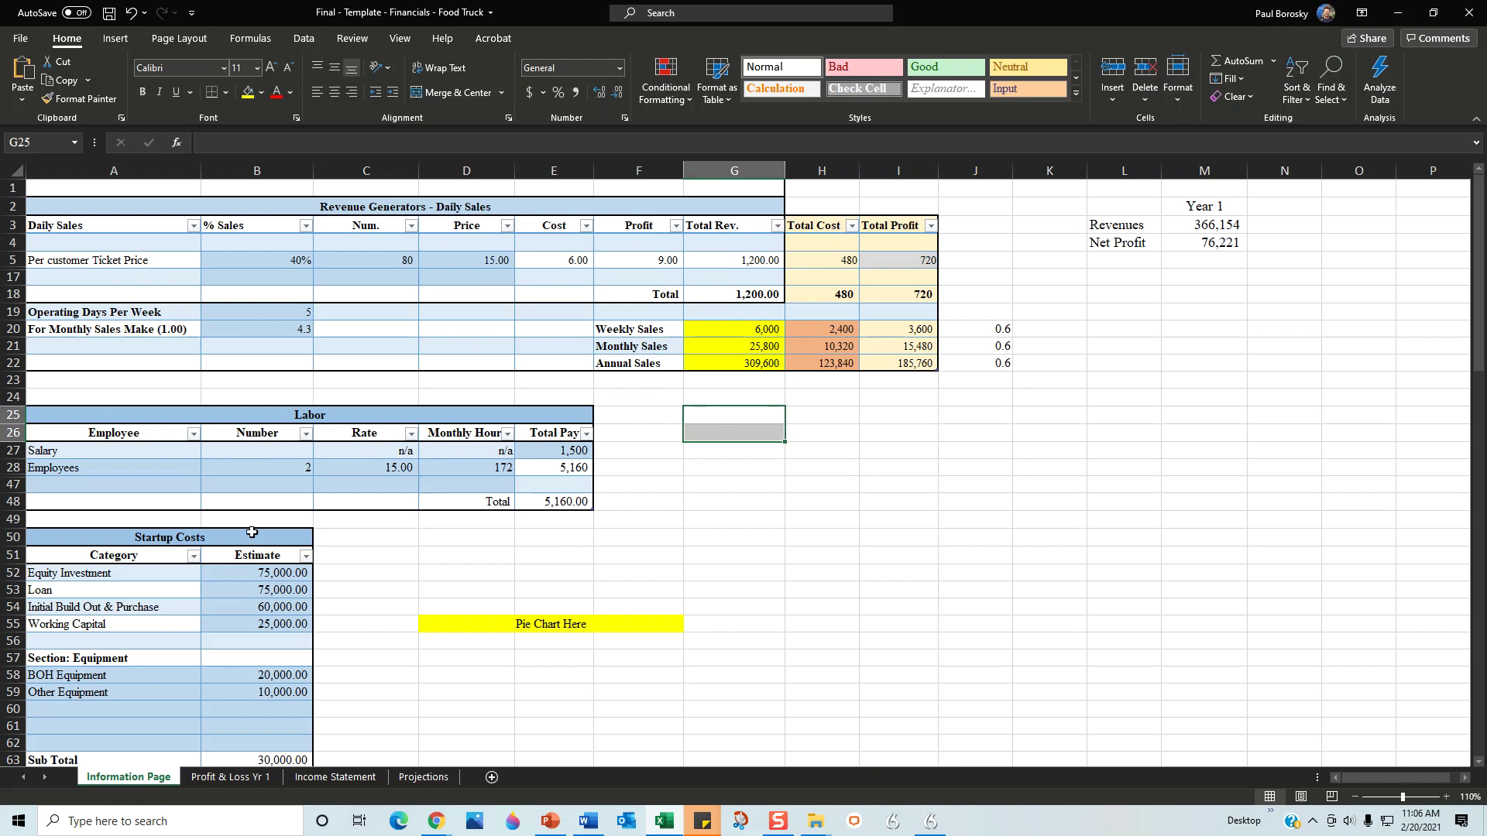
# Review the quarterly statements on the Profit & Loss Yr 1 sheet, selecting the Quarter 1 table, and view the Income Statement sheet
pyautogui.click(250, 779)
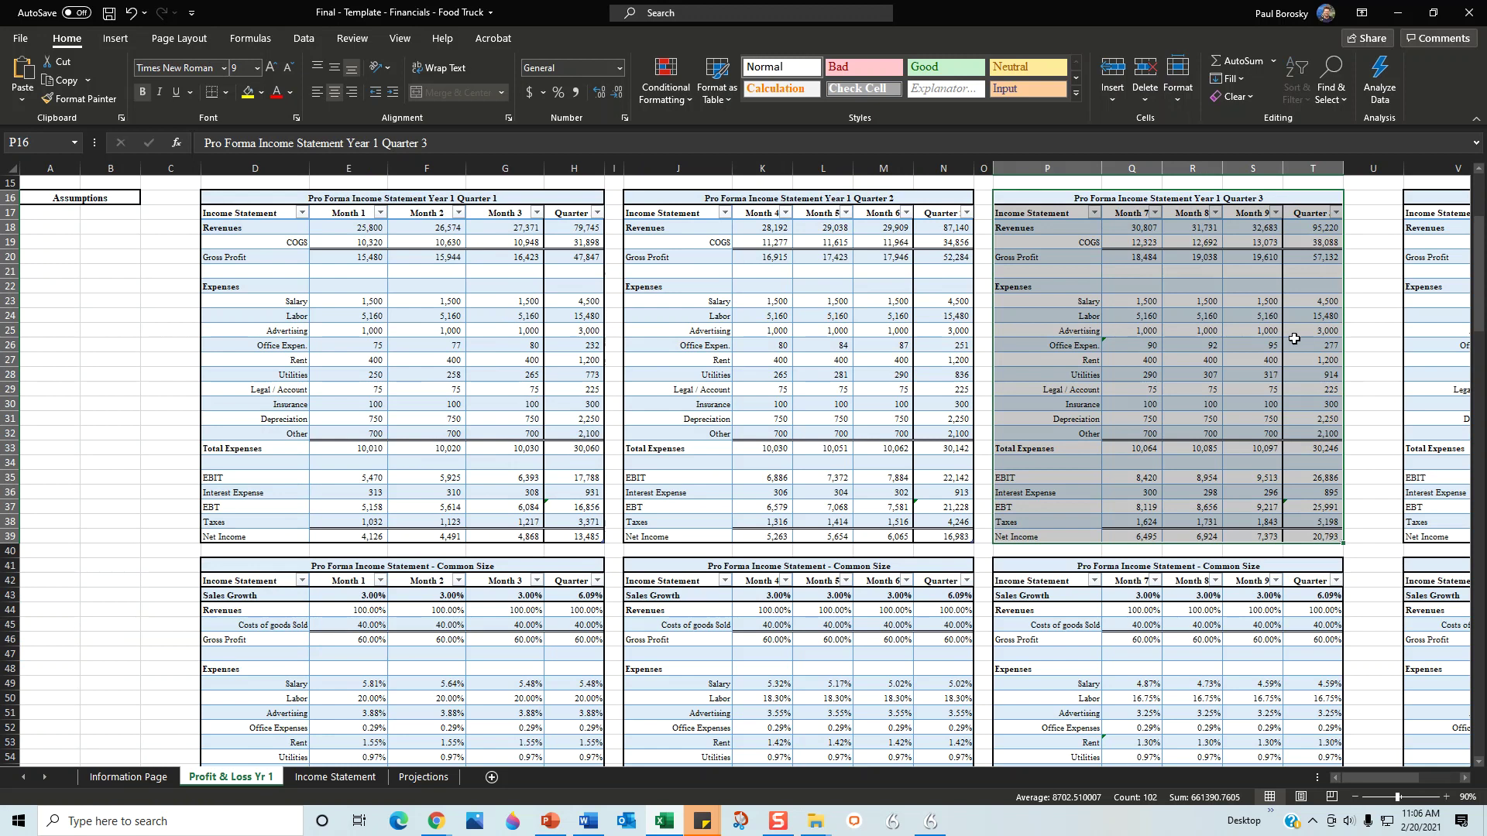
pyautogui.click(1428, 285)
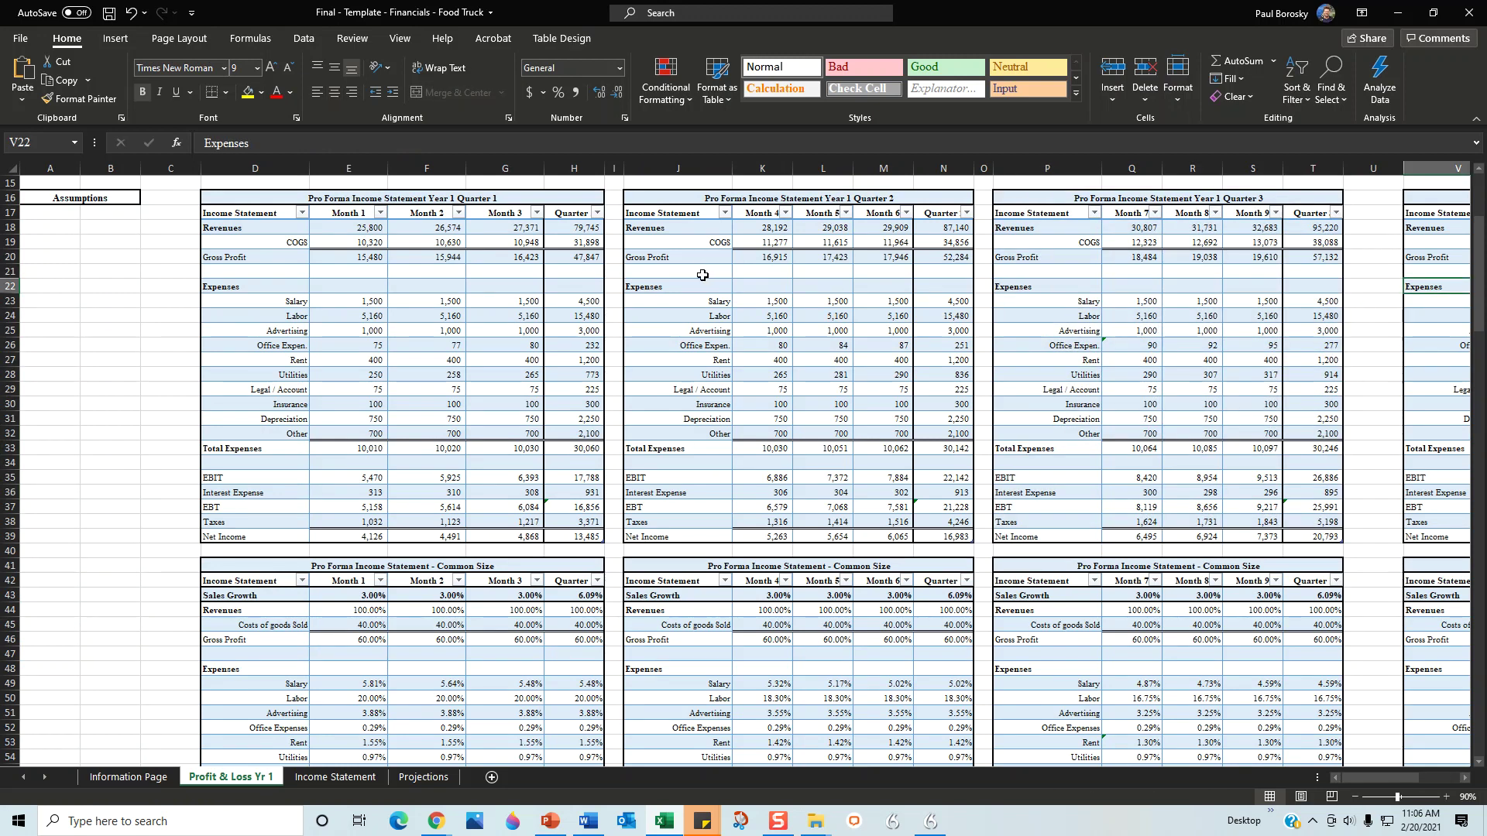
pyautogui.moveTo(475, 200); pyautogui.dragTo(495, 538)
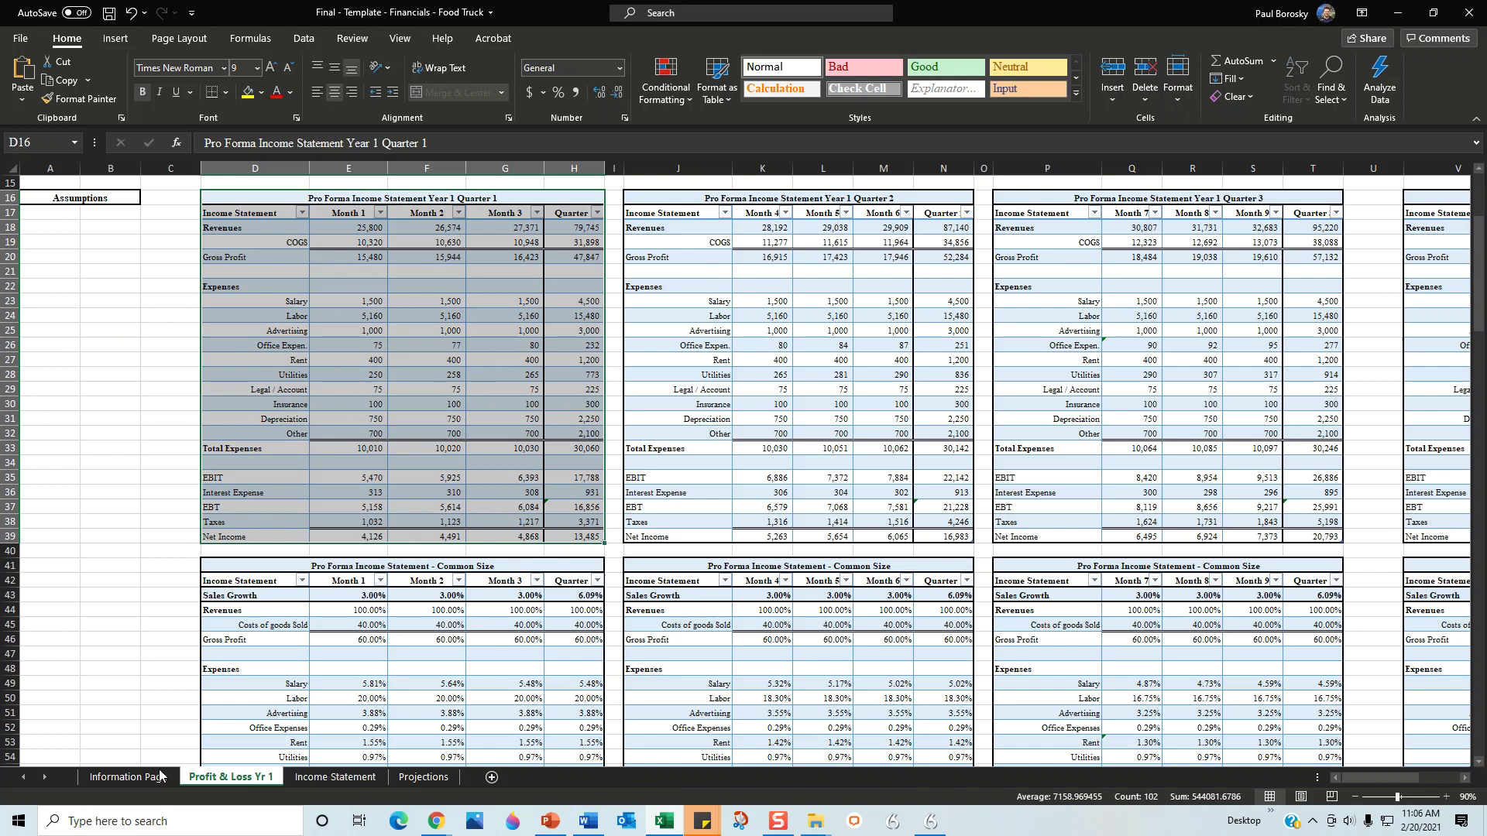
pyautogui.click(335, 776)
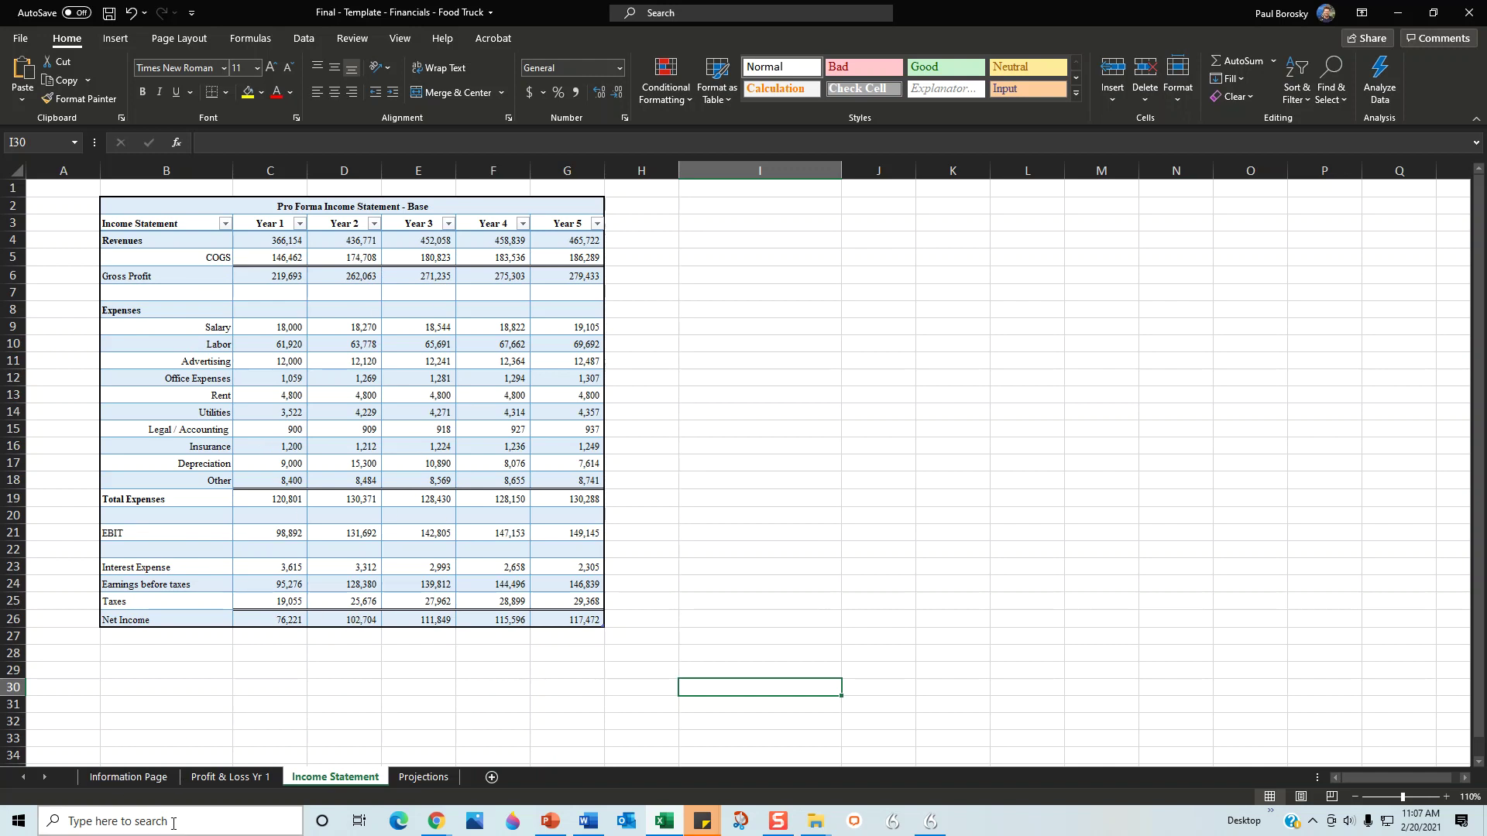
# Return to the Information Page and inspect the price, number and % Sales inputs in the Per customer Ticket Price row
pyautogui.click(163, 776)
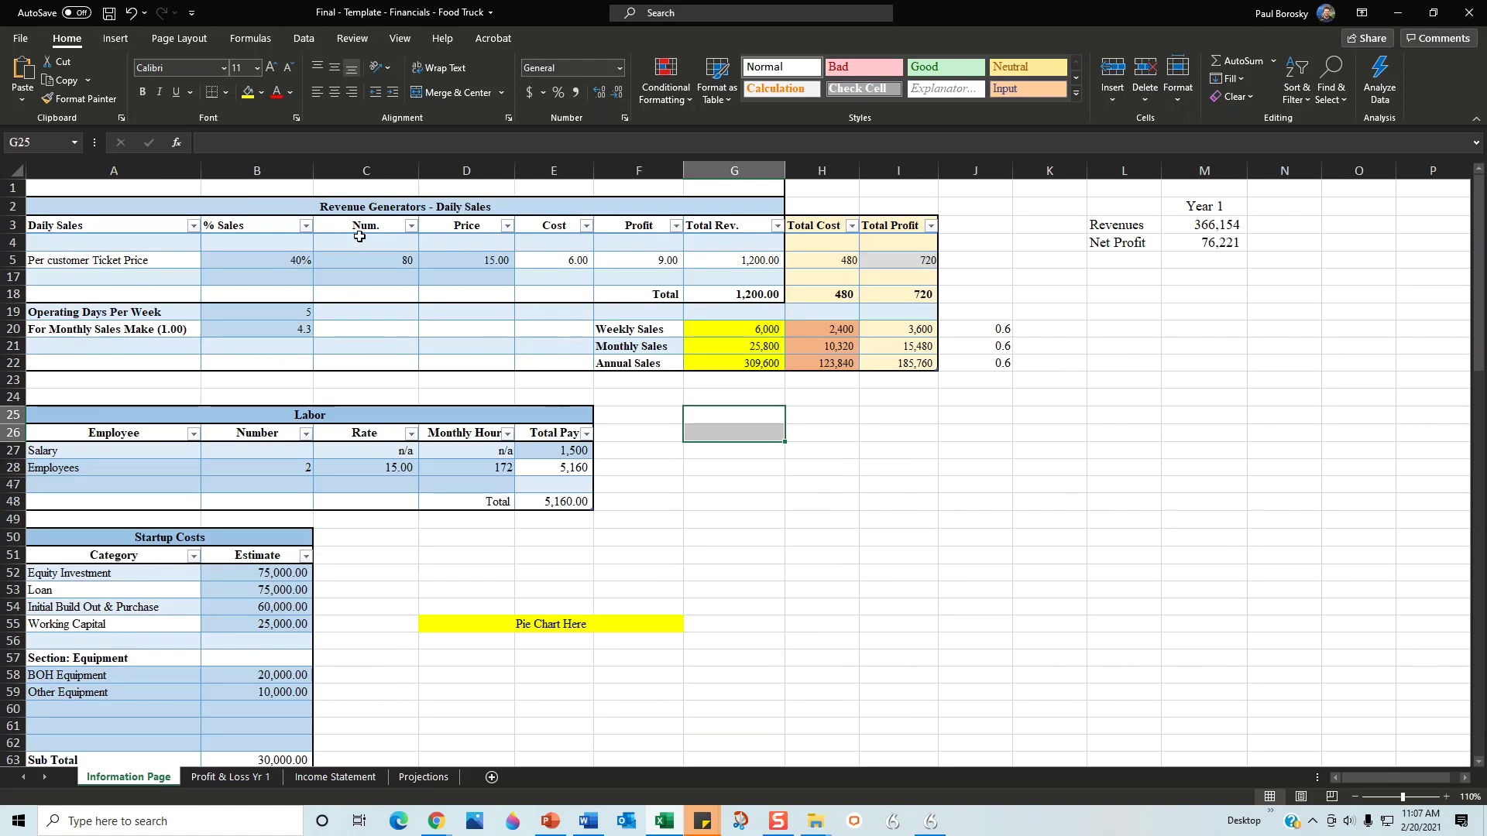
pyautogui.click(122, 258)
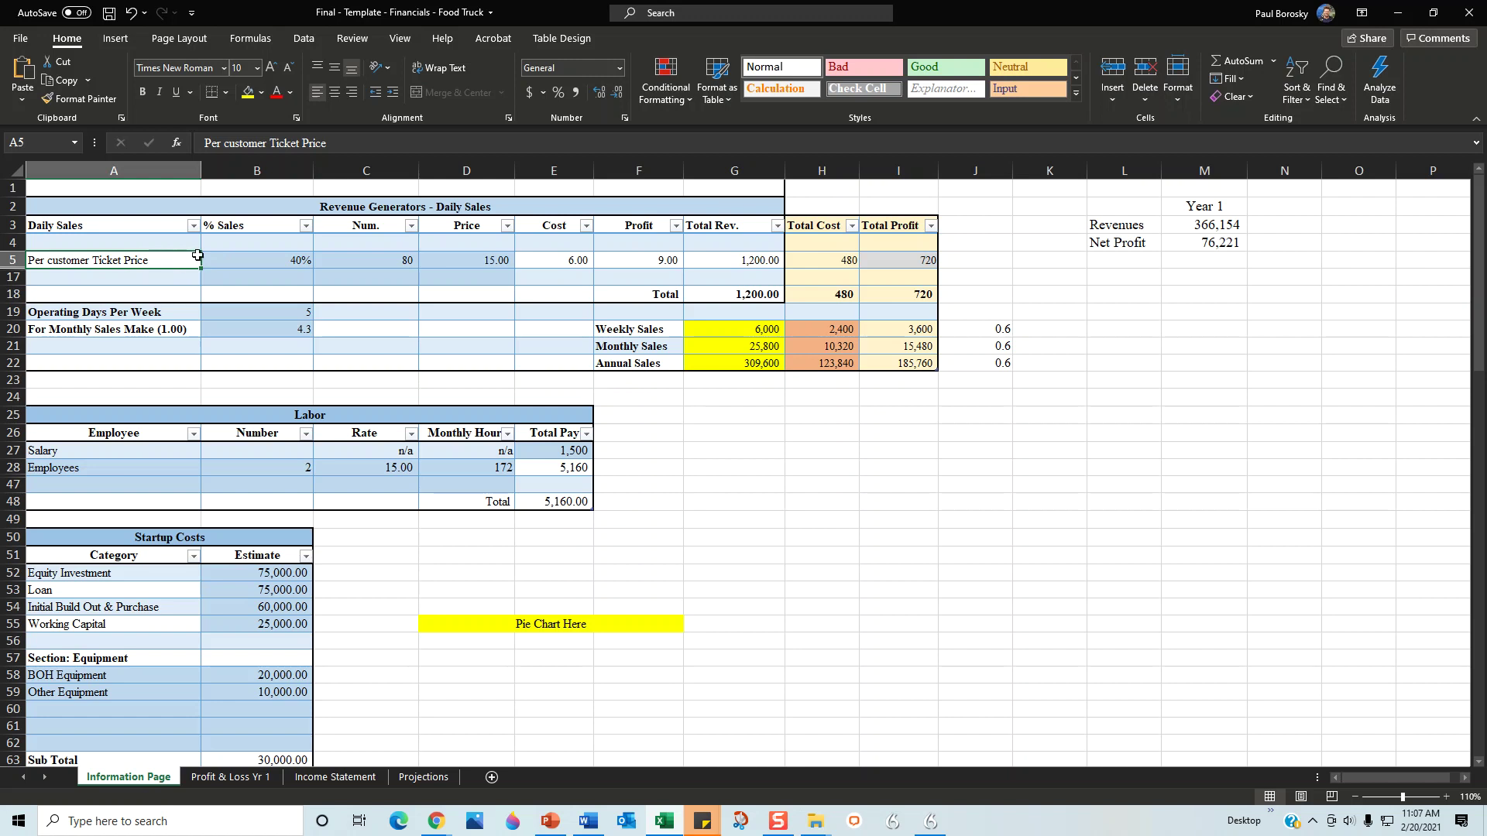
pyautogui.click(479, 260)
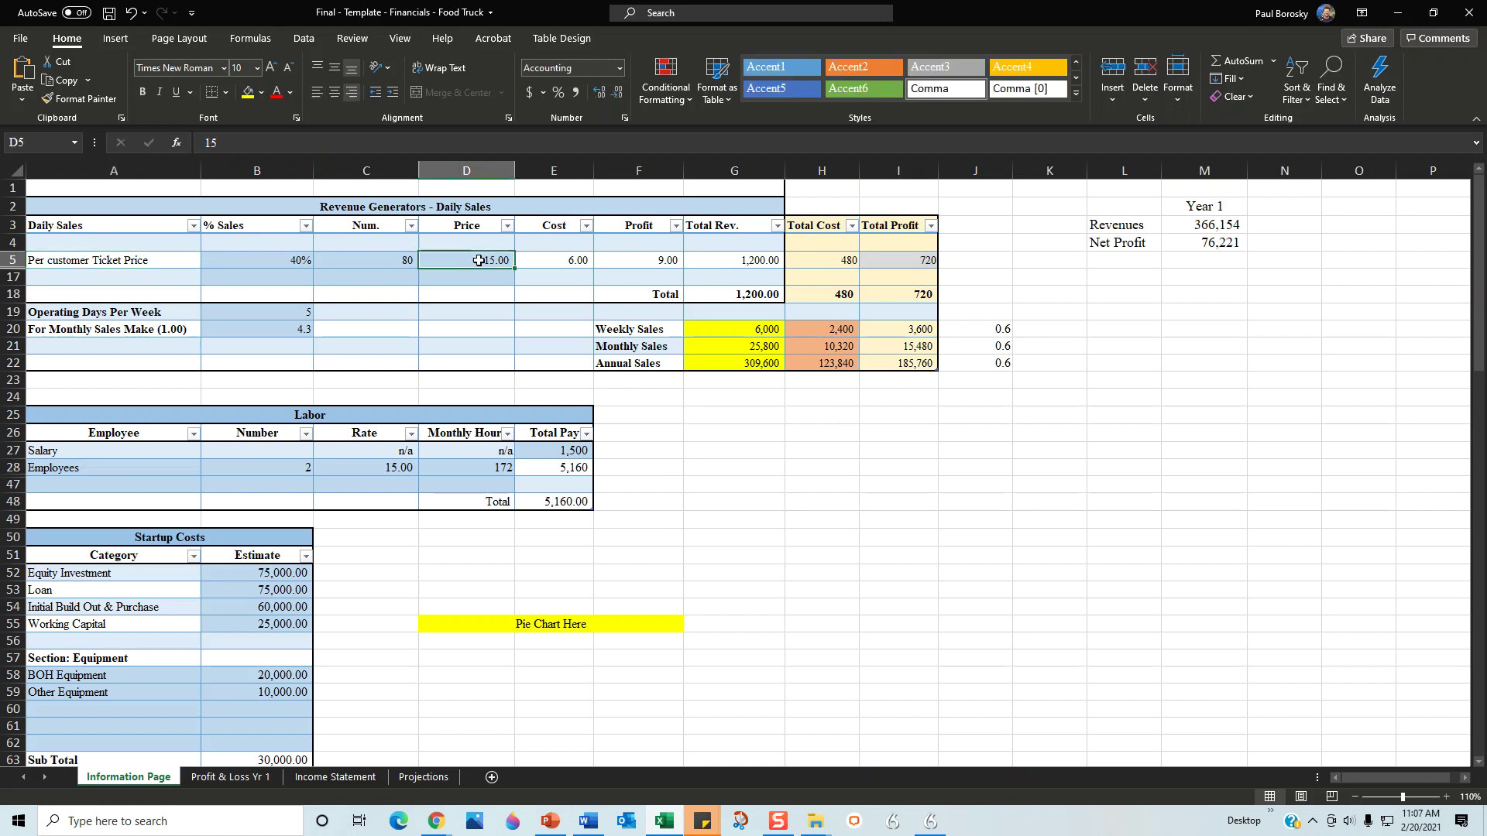
pyautogui.click(354, 270)
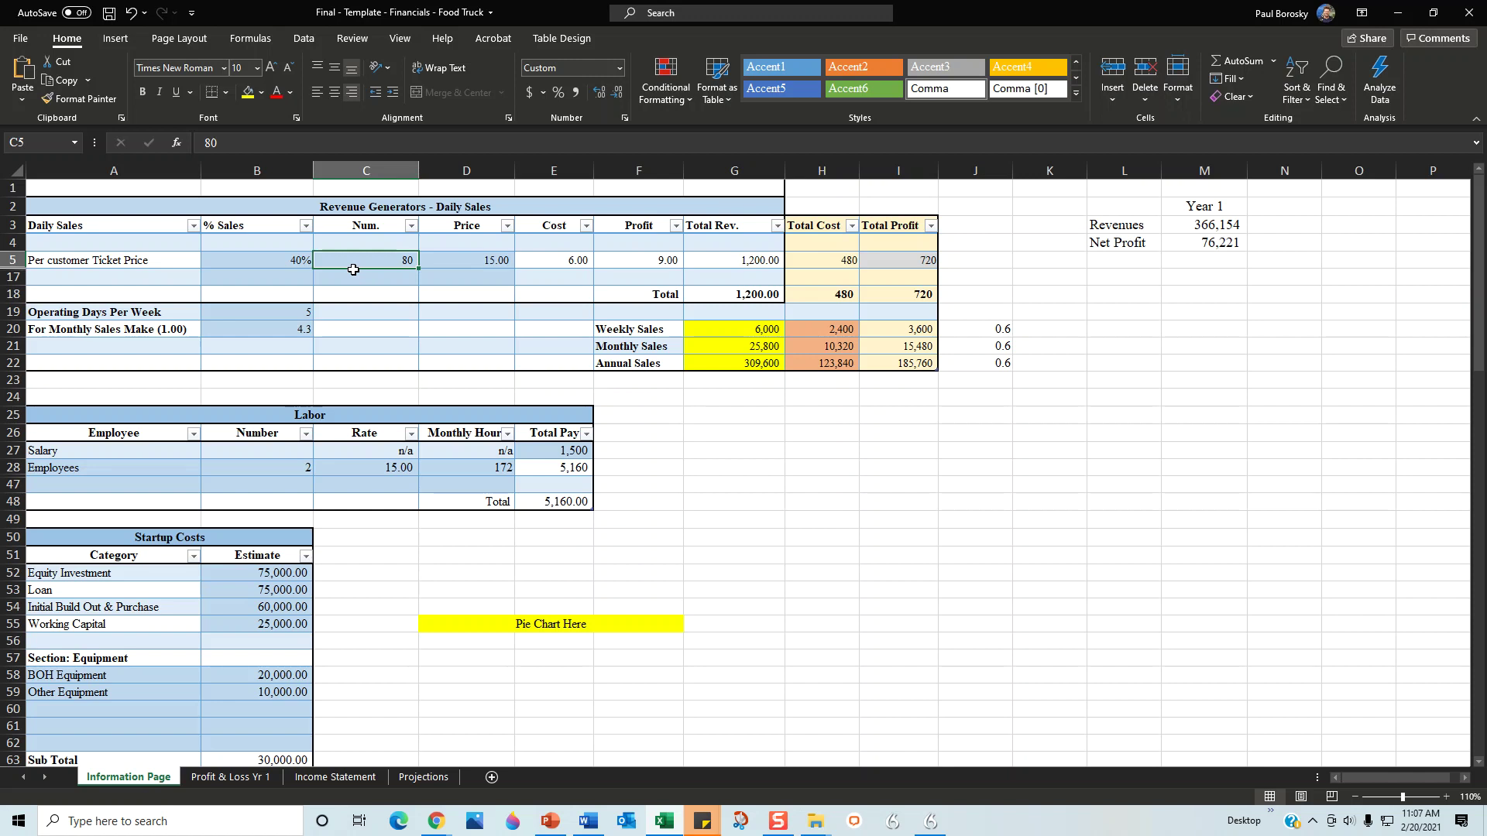
pyautogui.click(288, 264)
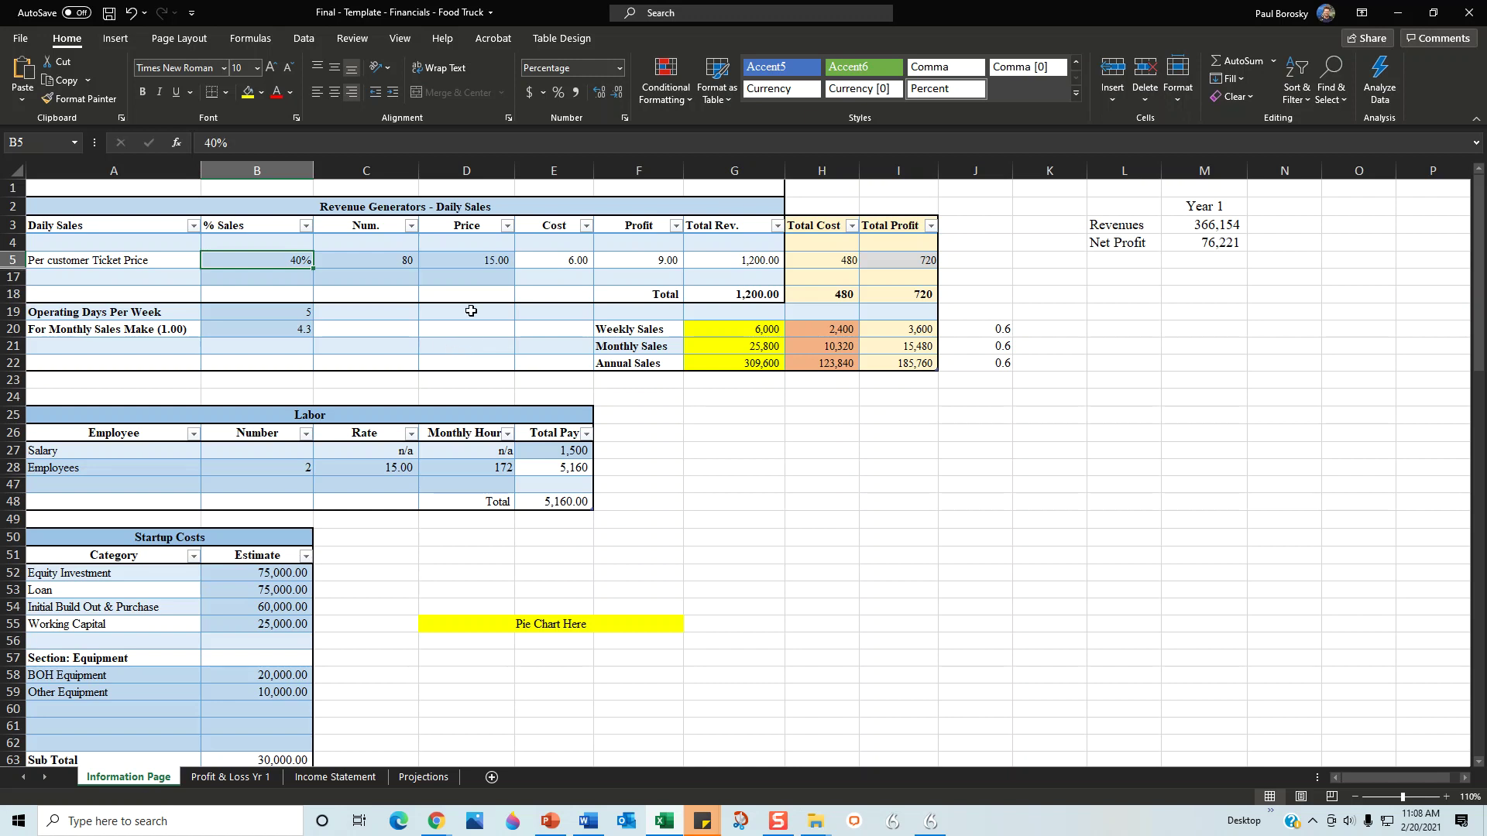
# Inspect the Salary pay and the Employees number, rate and monthly hours inputs in the Labor table
pyautogui.moveTo(486, 544); pyautogui.dragTo(450, 549)
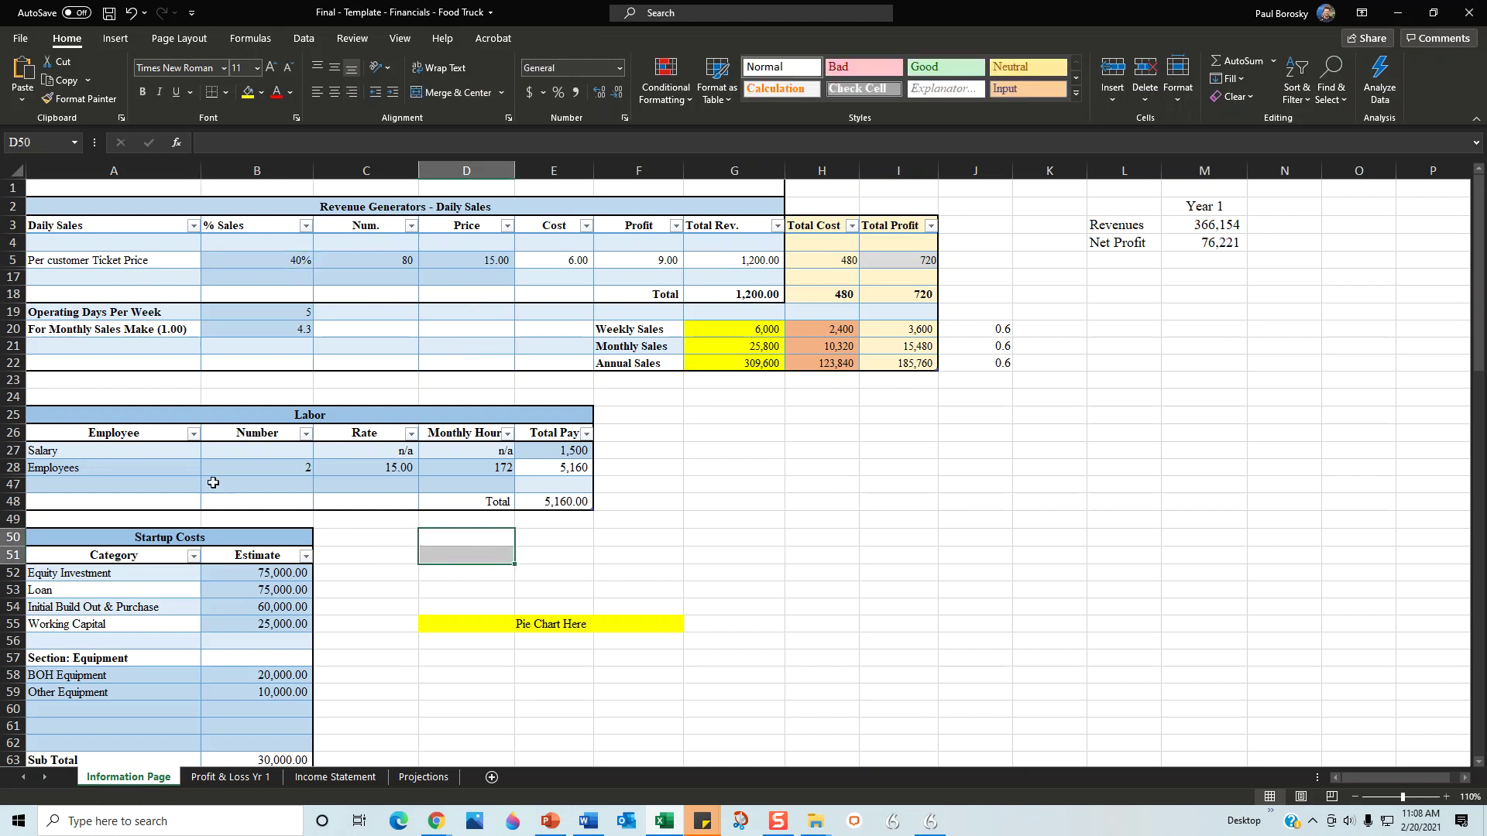
pyautogui.click(153, 453)
pyautogui.click(574, 452)
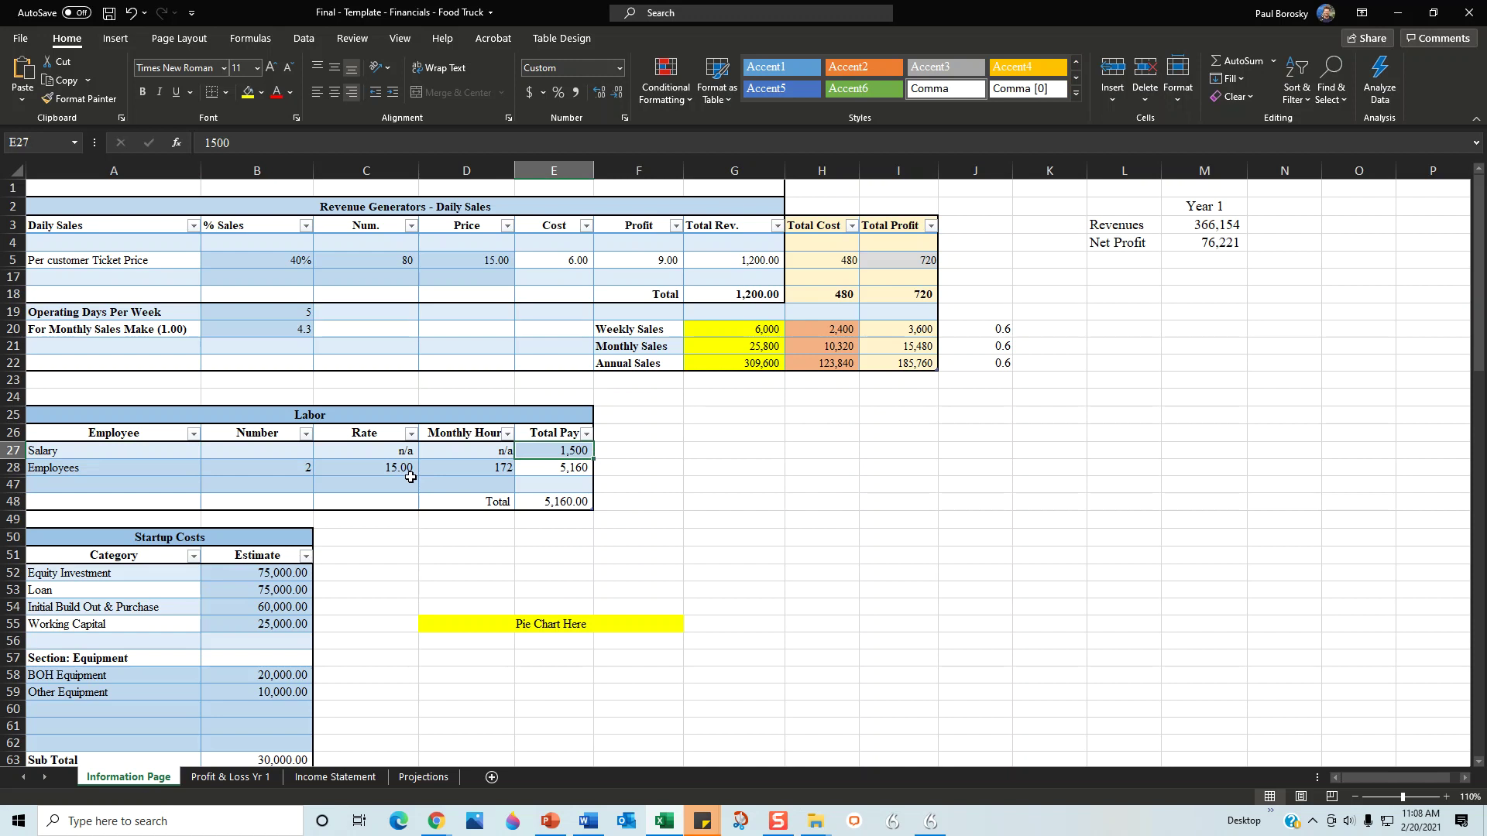
pyautogui.click(195, 467)
pyautogui.click(261, 467)
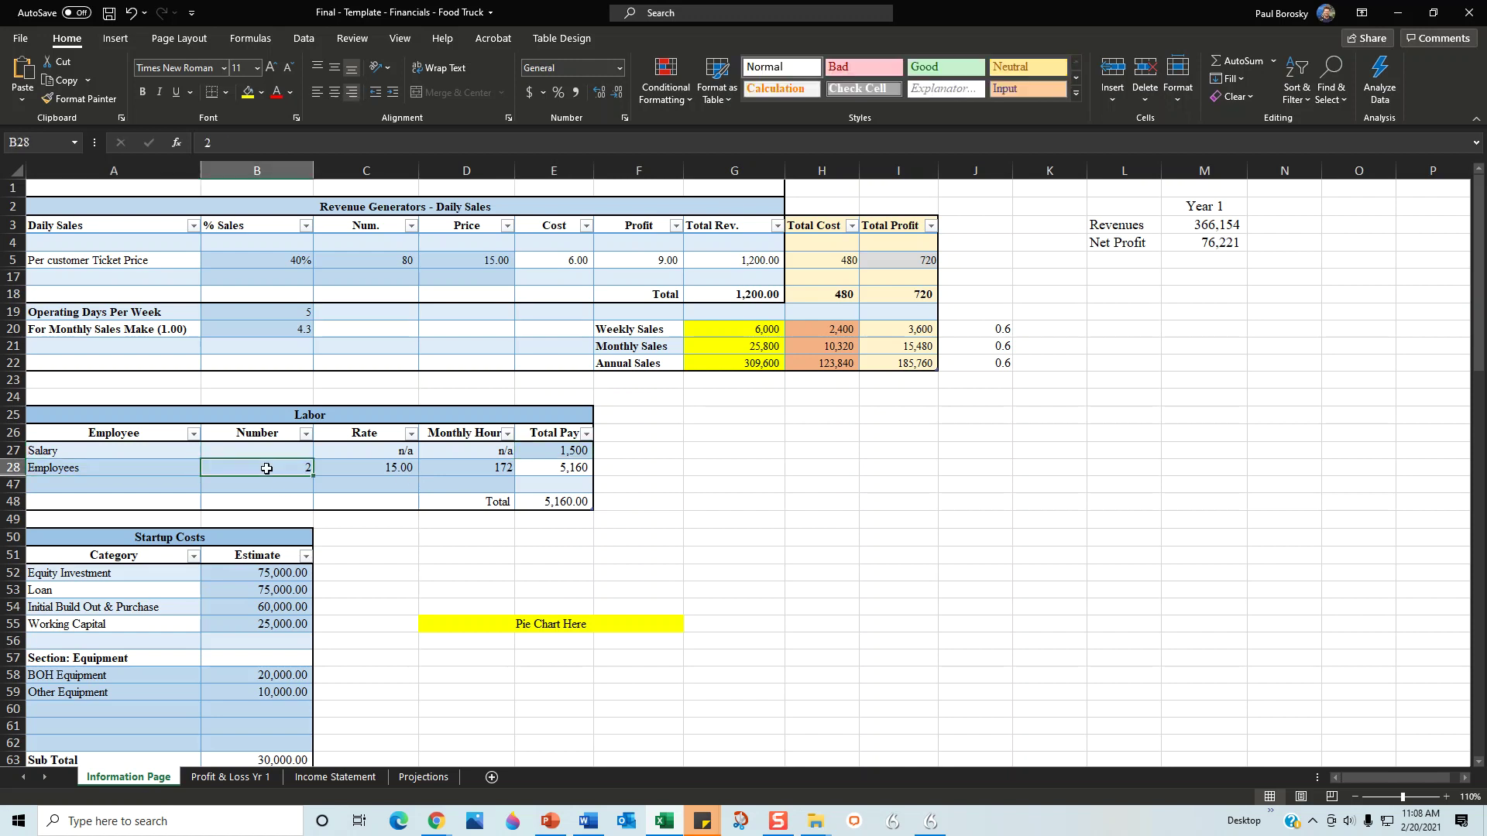
pyautogui.click(384, 467)
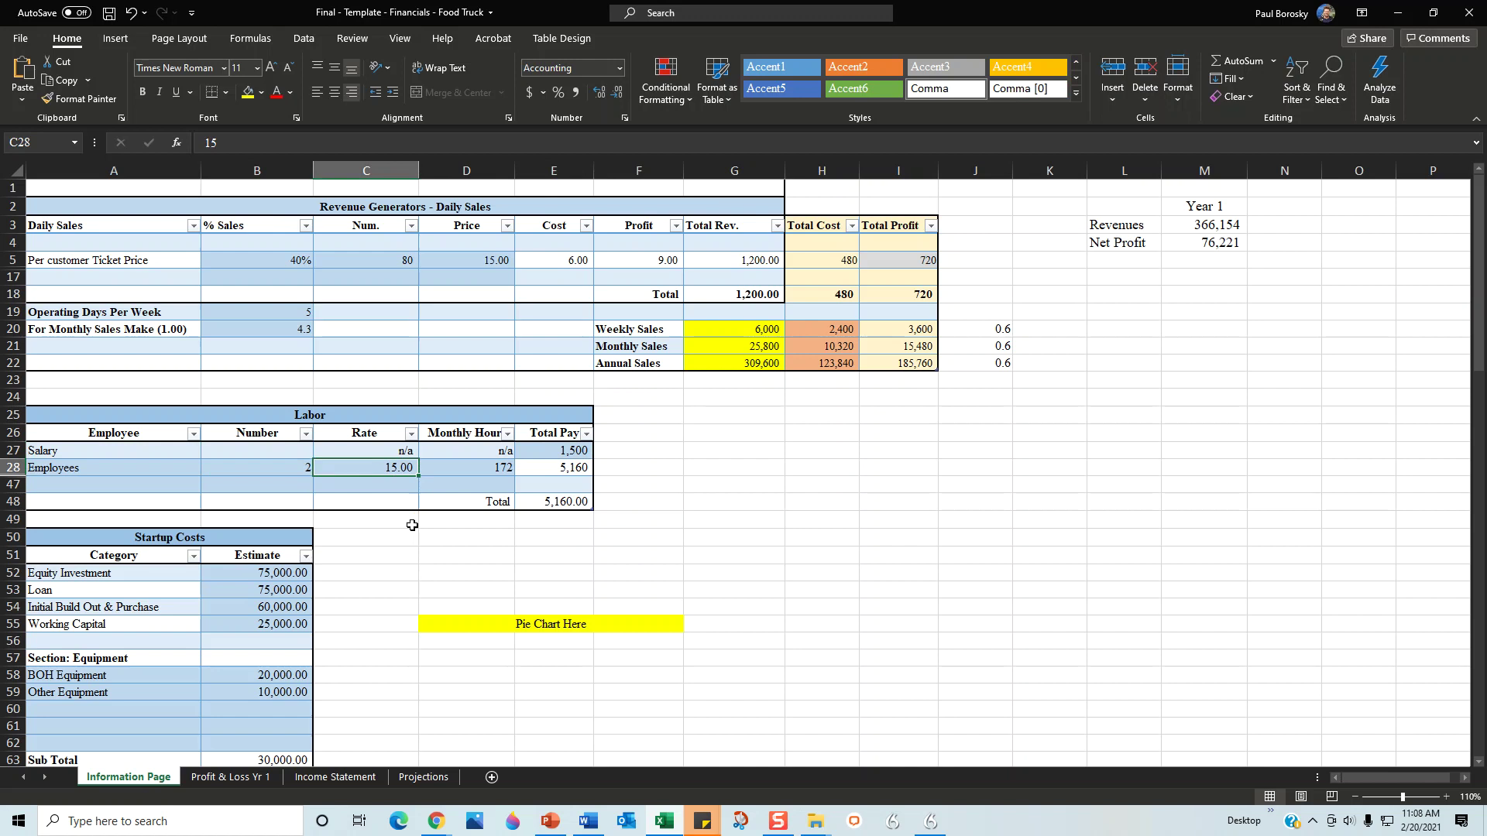
pyautogui.click(461, 469)
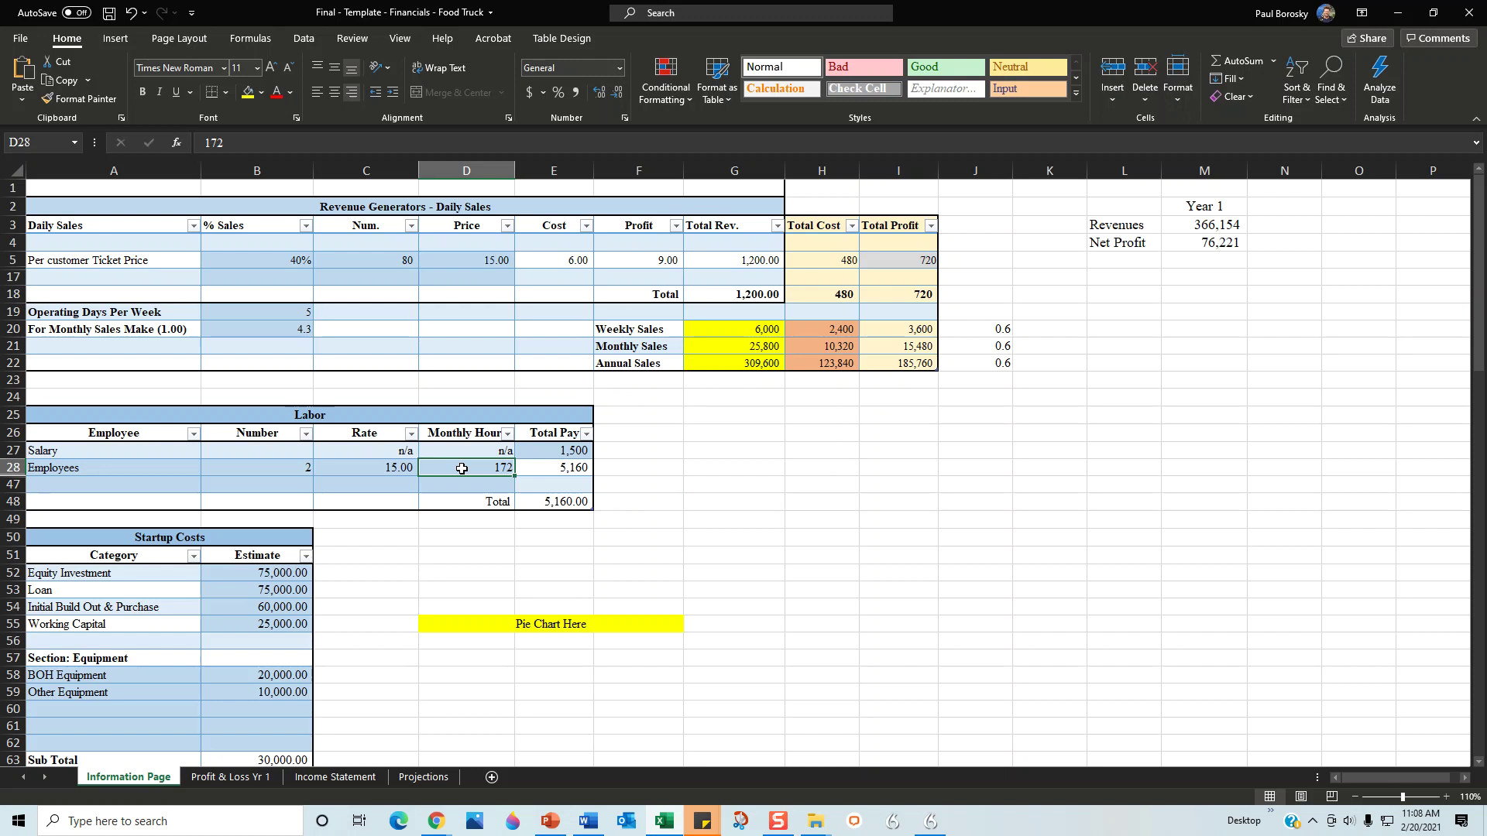
# Try Employees pay rates of 13 and 16 in the Labor table, and restore the rate to 15
pyautogui.click(393, 473)
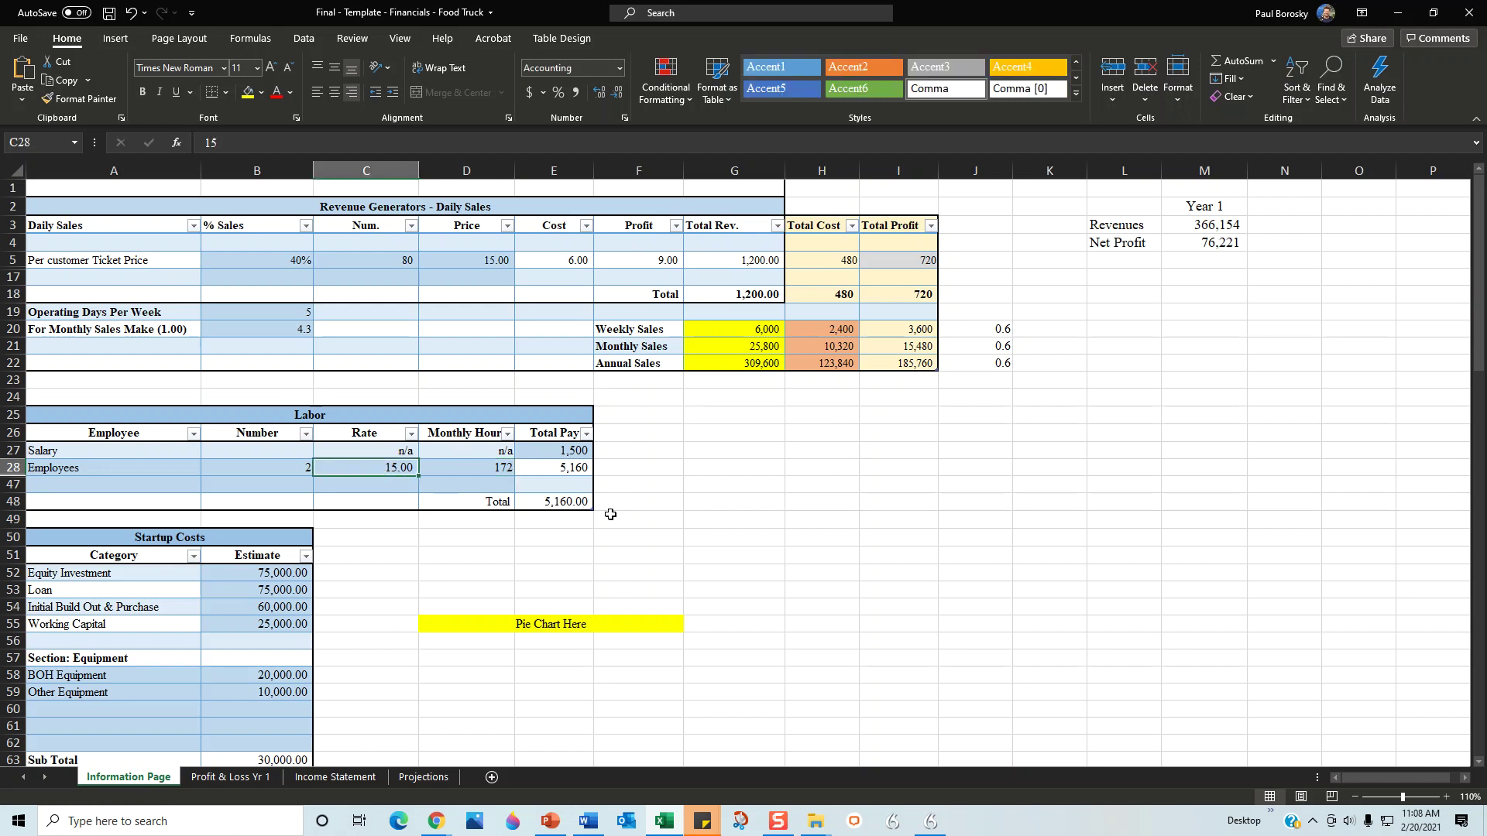
pyautogui.write('13')
pyautogui.press('Return')
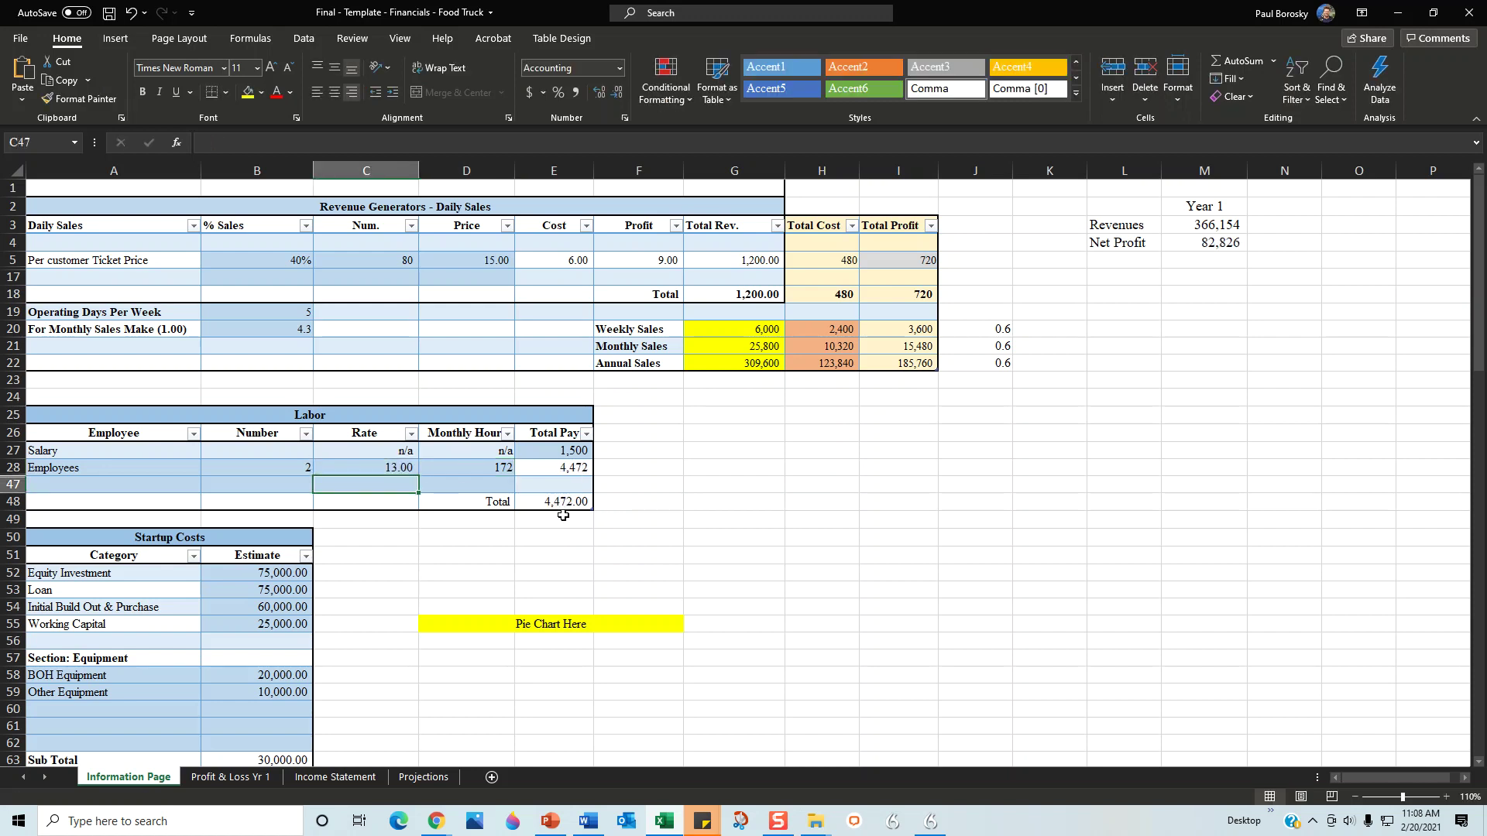
pyautogui.click(352, 468)
pyautogui.write('16')
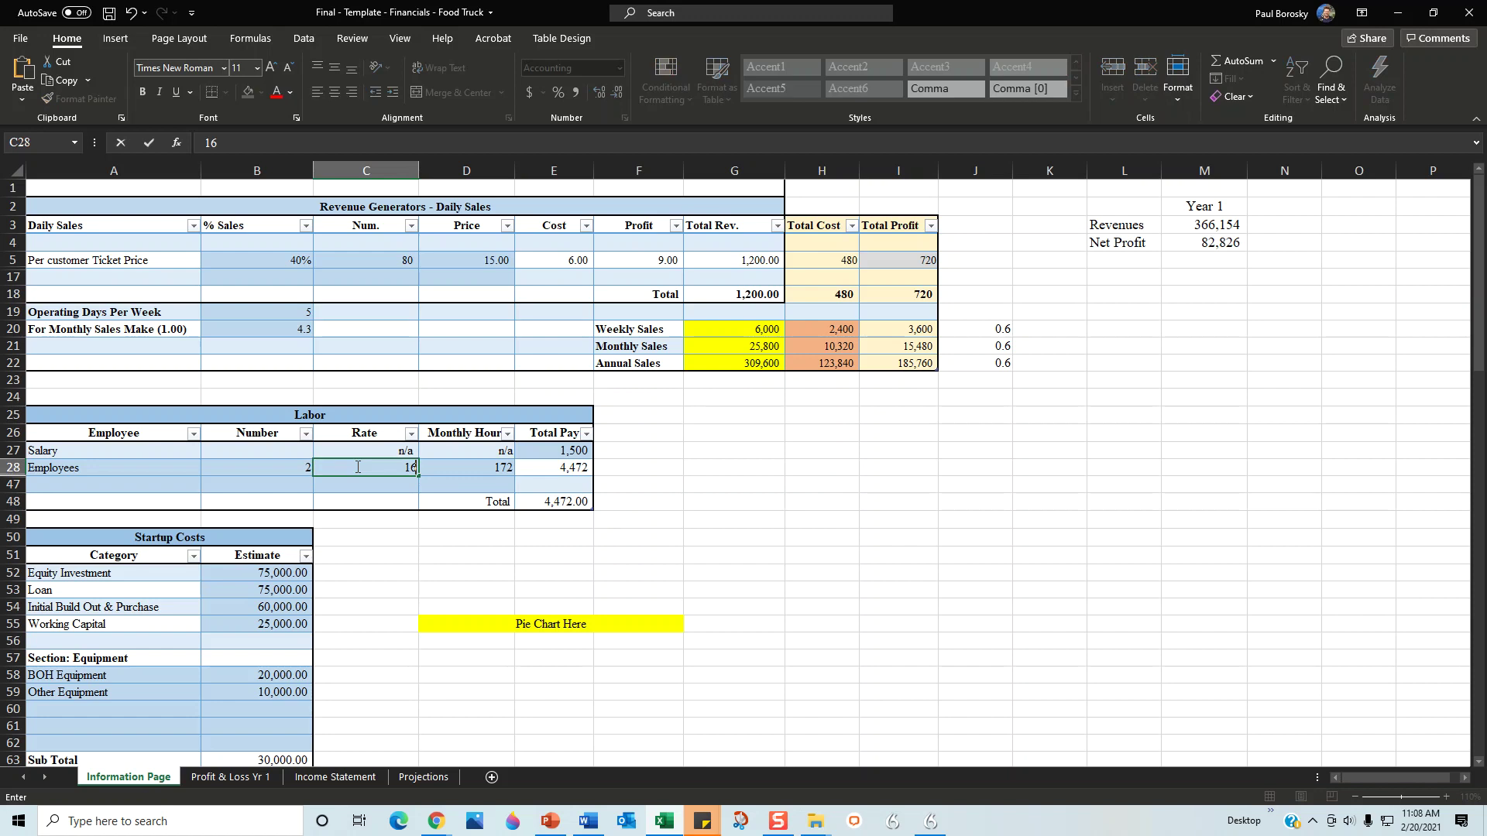
pyautogui.press('Return')
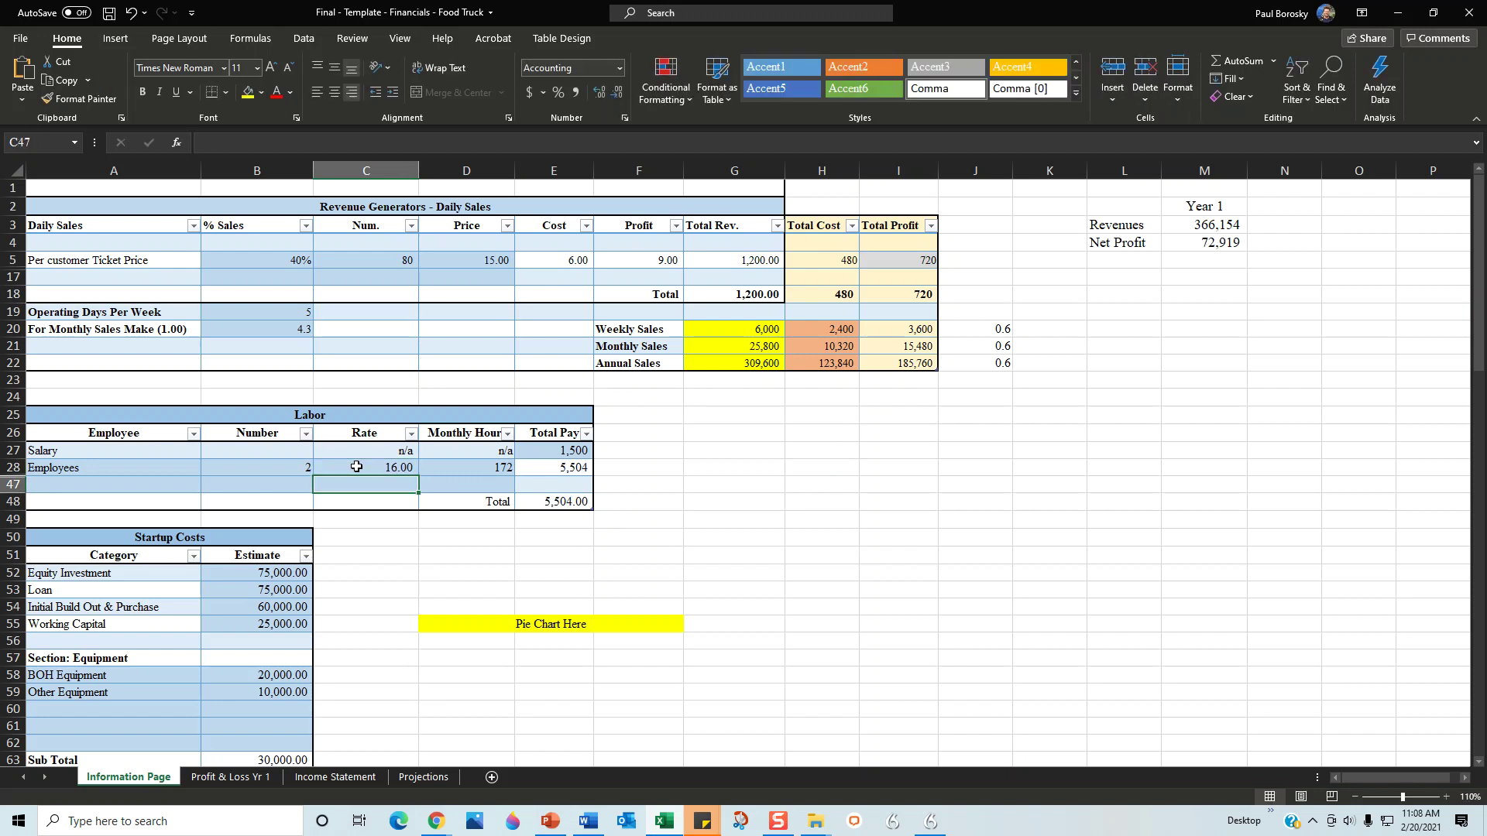
pyautogui.click(395, 470)
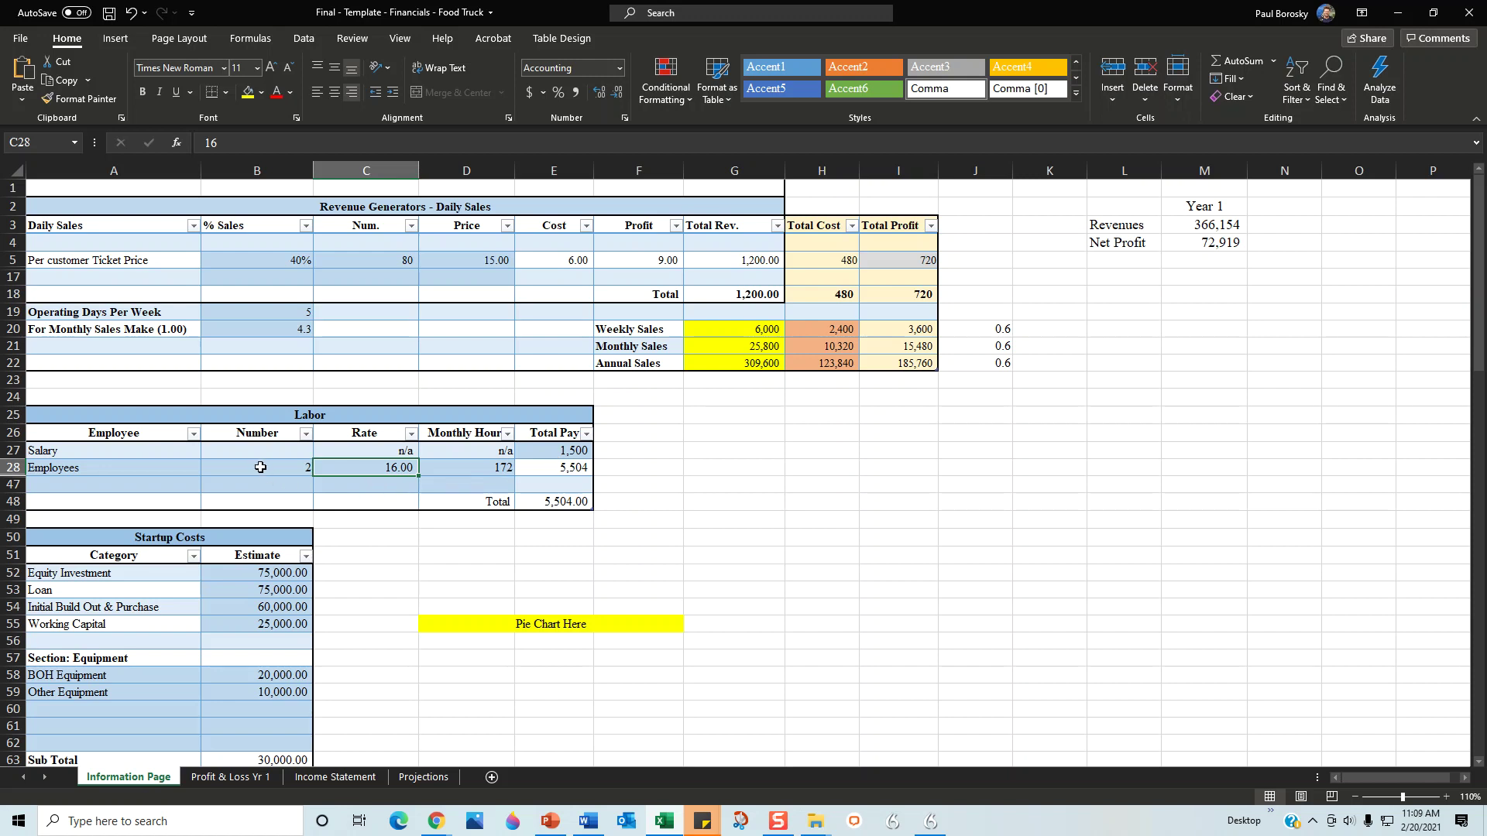
pyautogui.write('15')
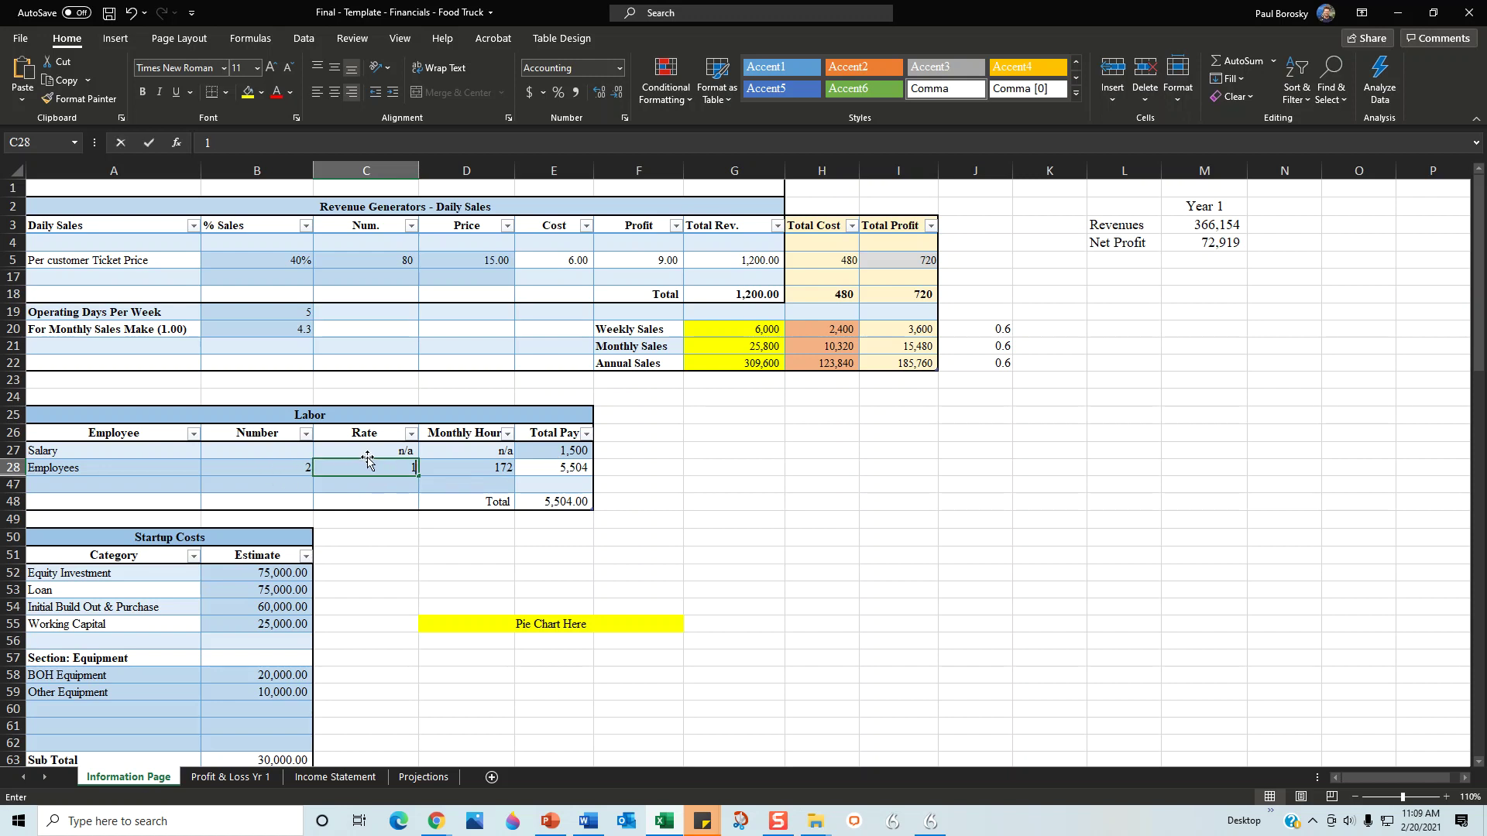
pyautogui.press('Return')
# Set the Employees number in the Labor table to 0 and check the effect on the Income Statement sheet
pyautogui.click(226, 468)
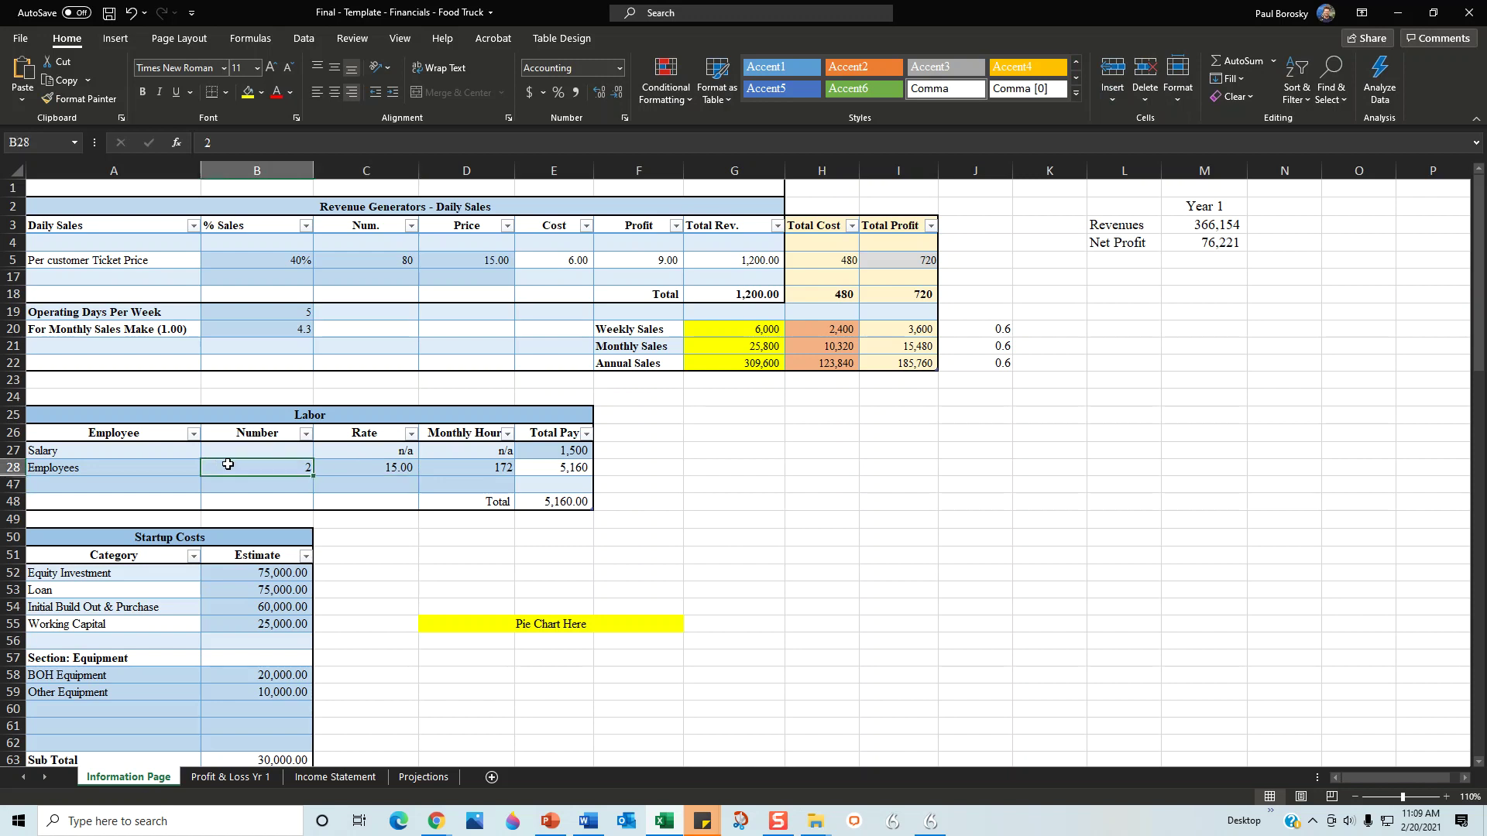
pyautogui.write('0')
pyautogui.press('Return')
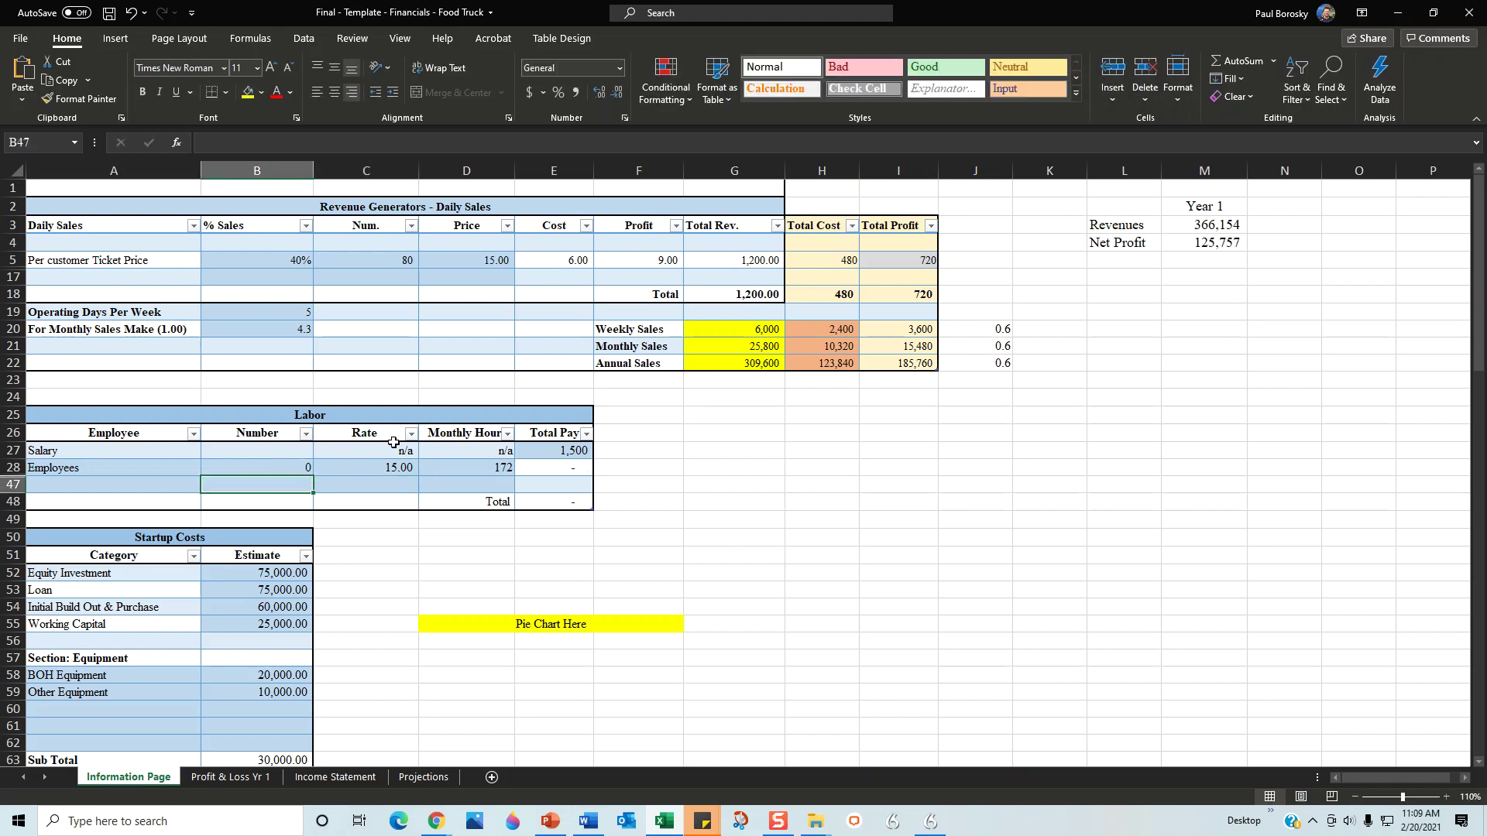
pyautogui.click(285, 467)
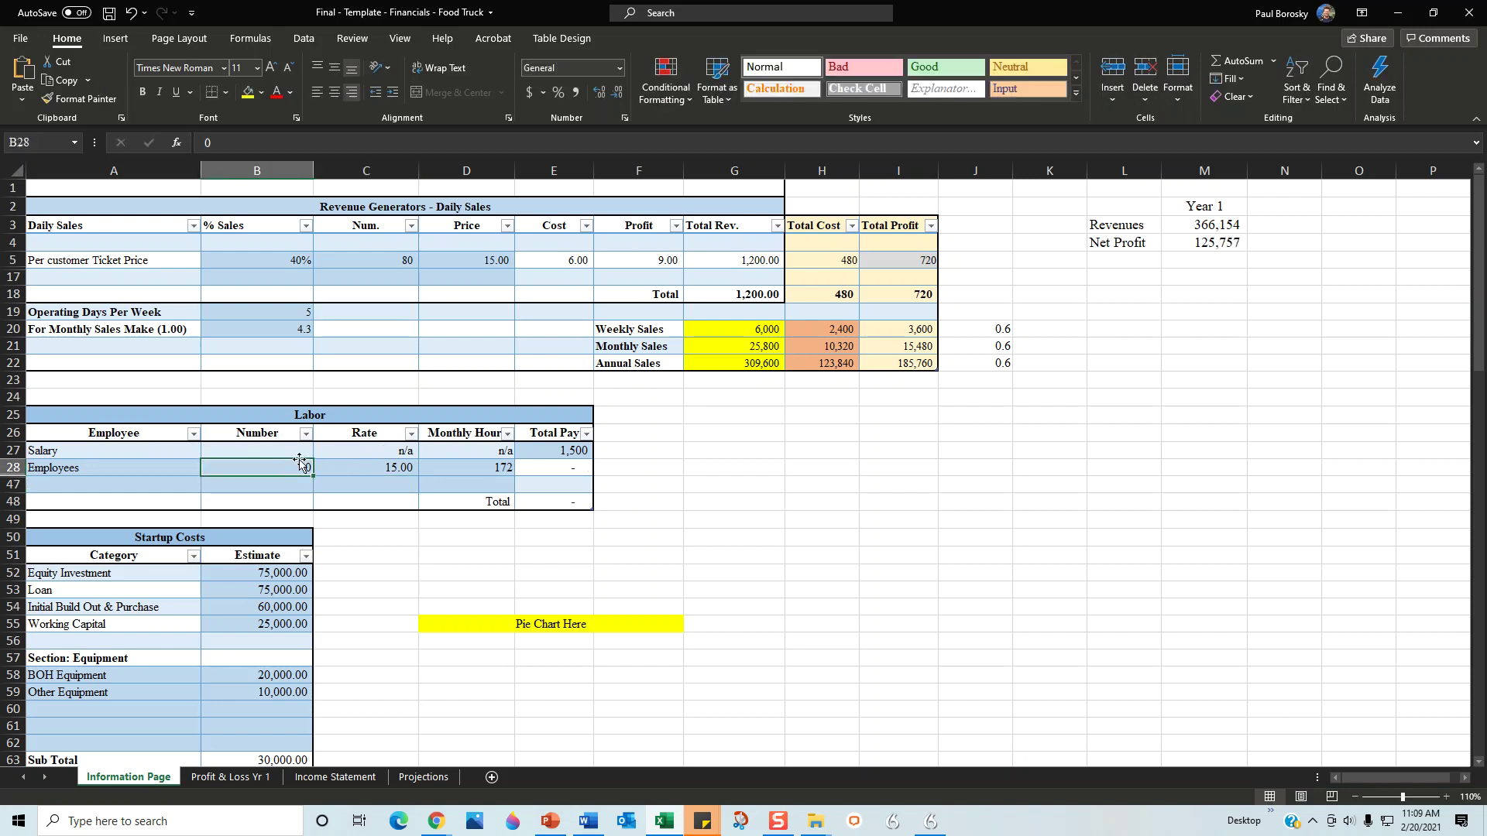
pyautogui.click(336, 777)
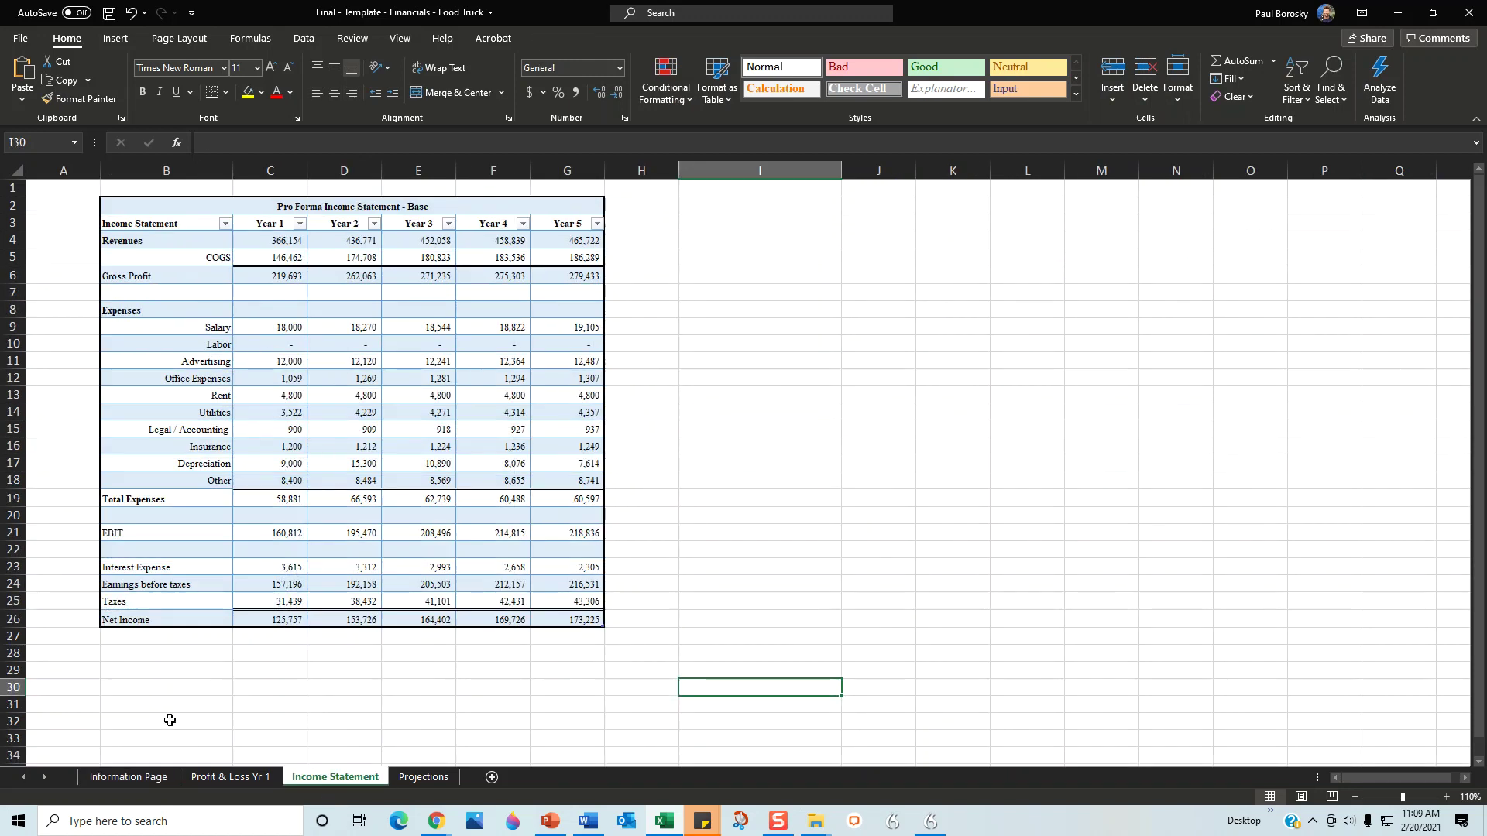
# Restore the Employees number to 2 on the Information Page and check the Income Statement sheet again
pyautogui.click(161, 782)
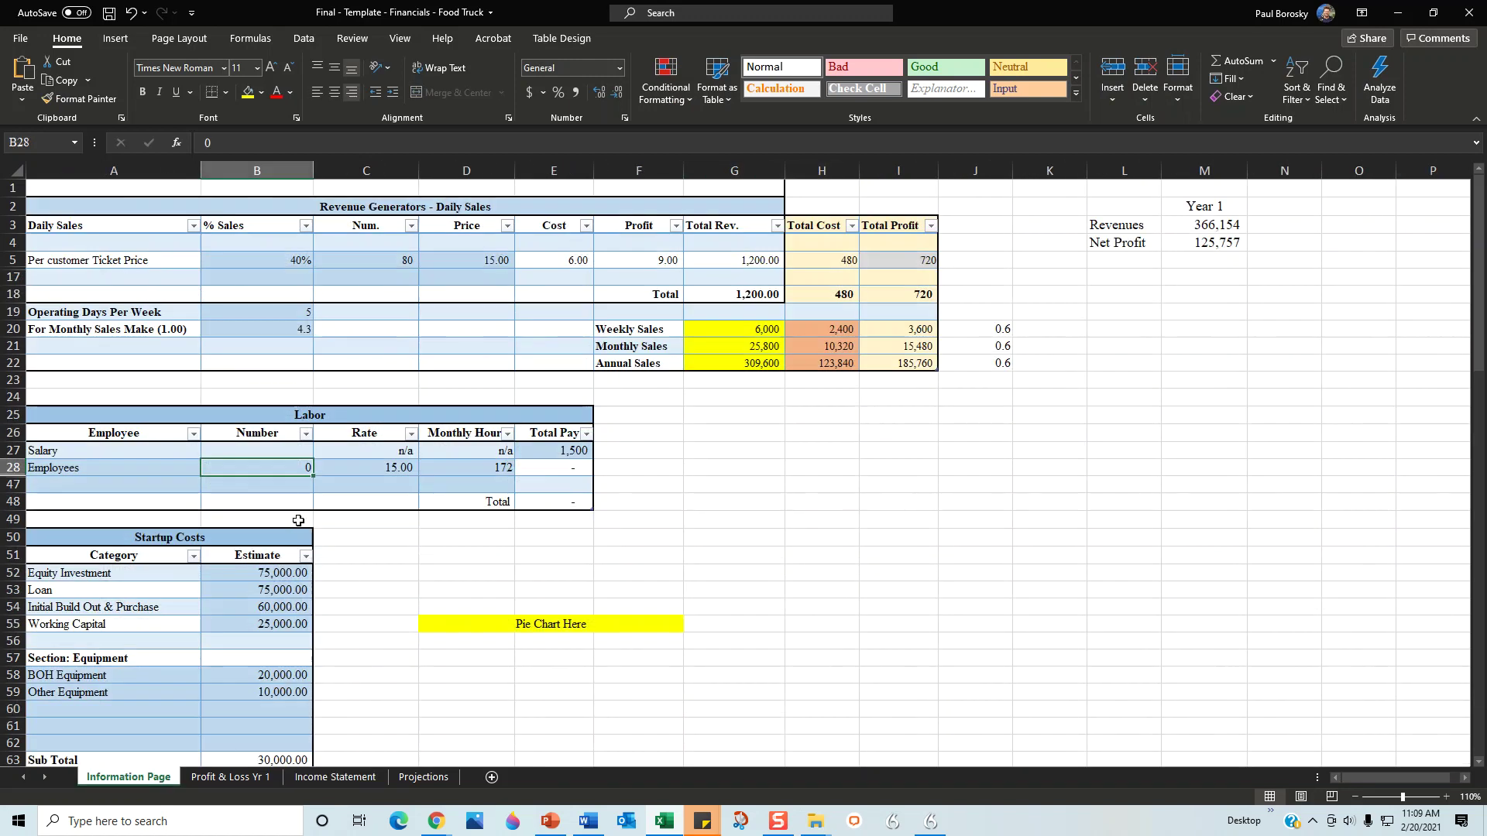
pyautogui.write('2')
pyautogui.press('Return')
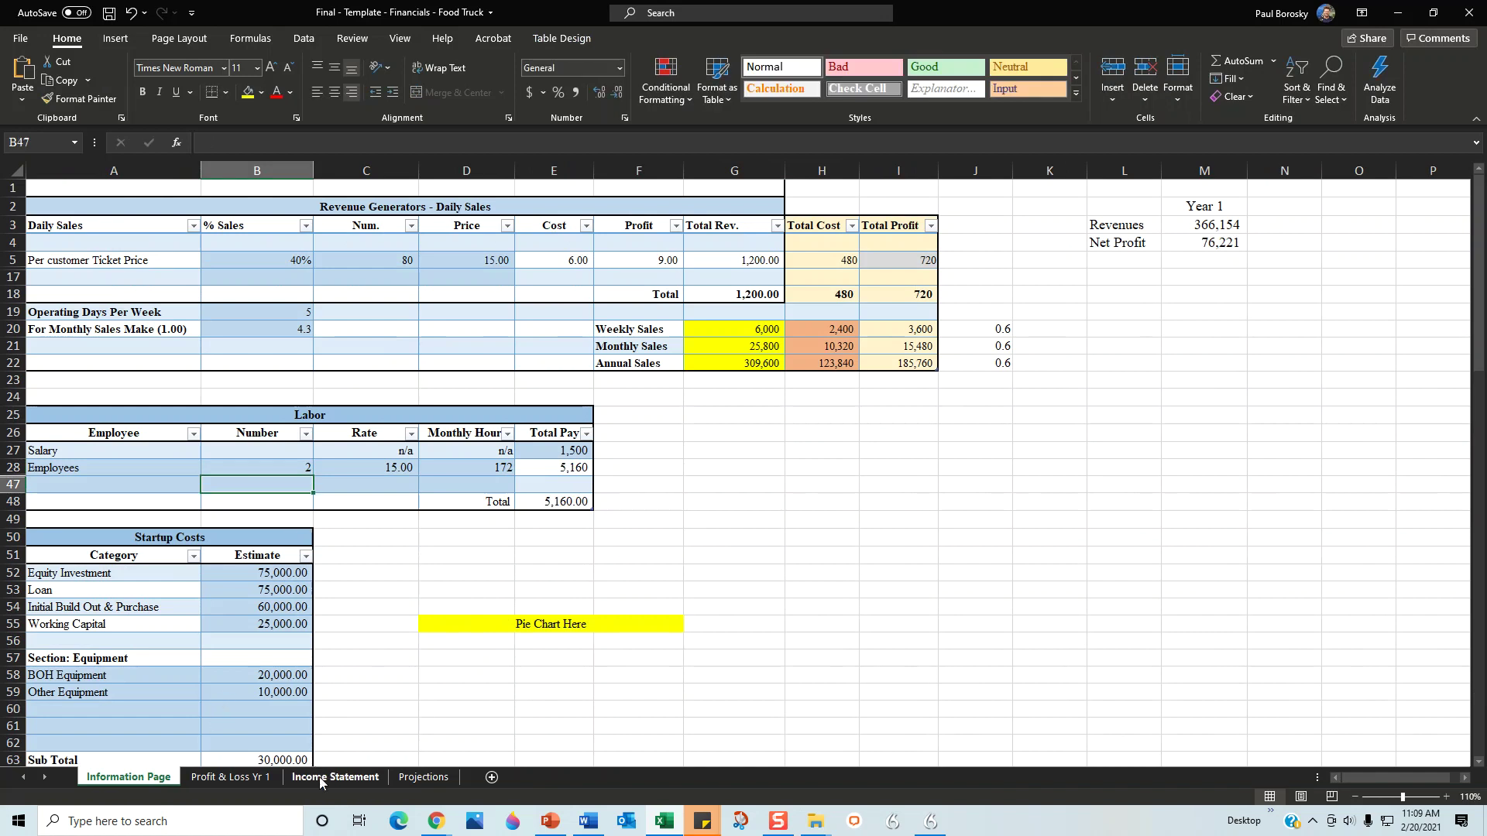
pyautogui.click(333, 777)
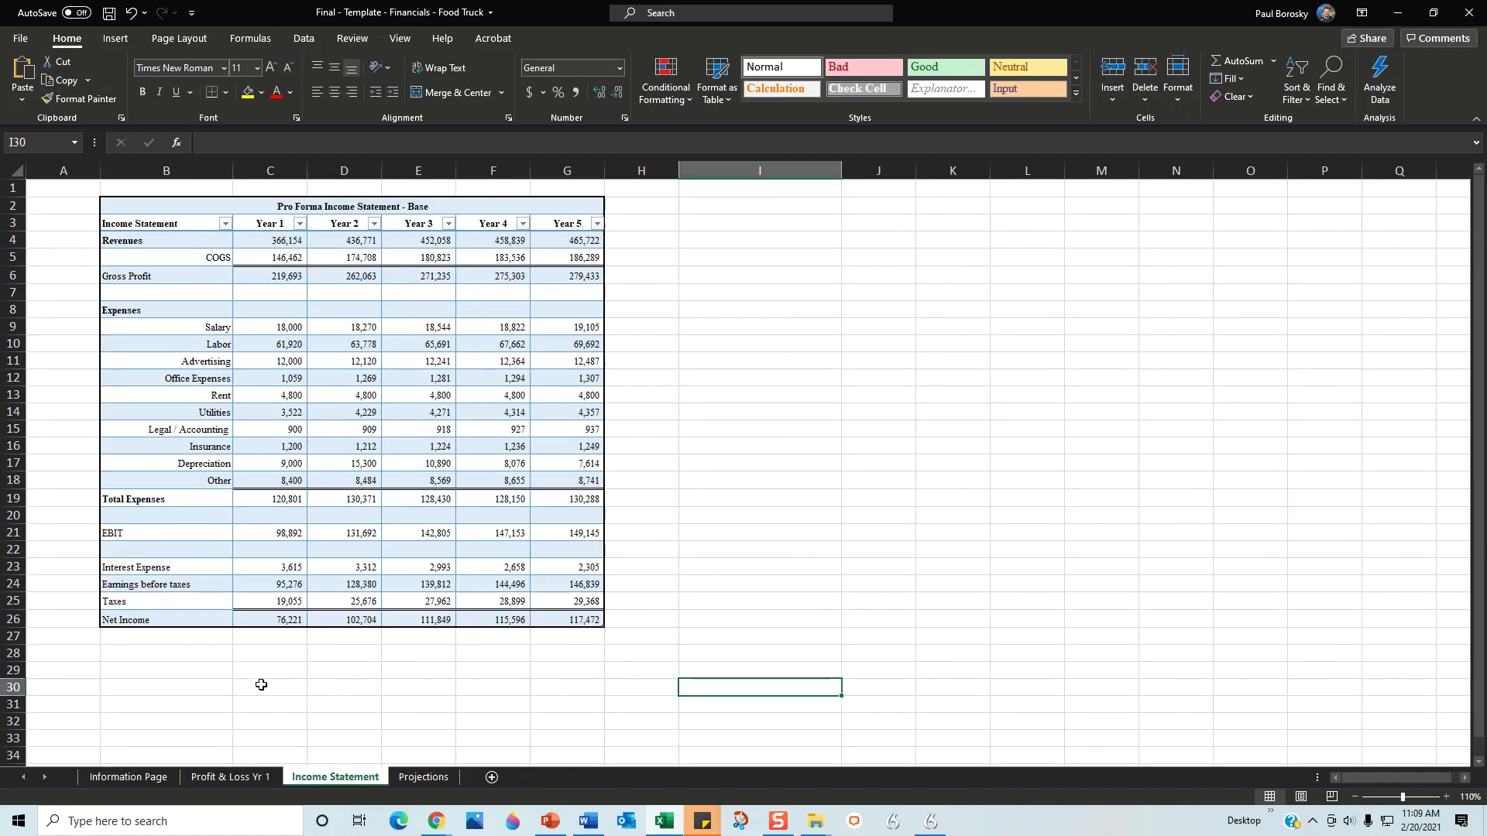
# Set the Loan estimate in the Information Page's Startup Costs table to 50,000
pyautogui.click(130, 777)
pyautogui.scroll(-3, 368, 554)
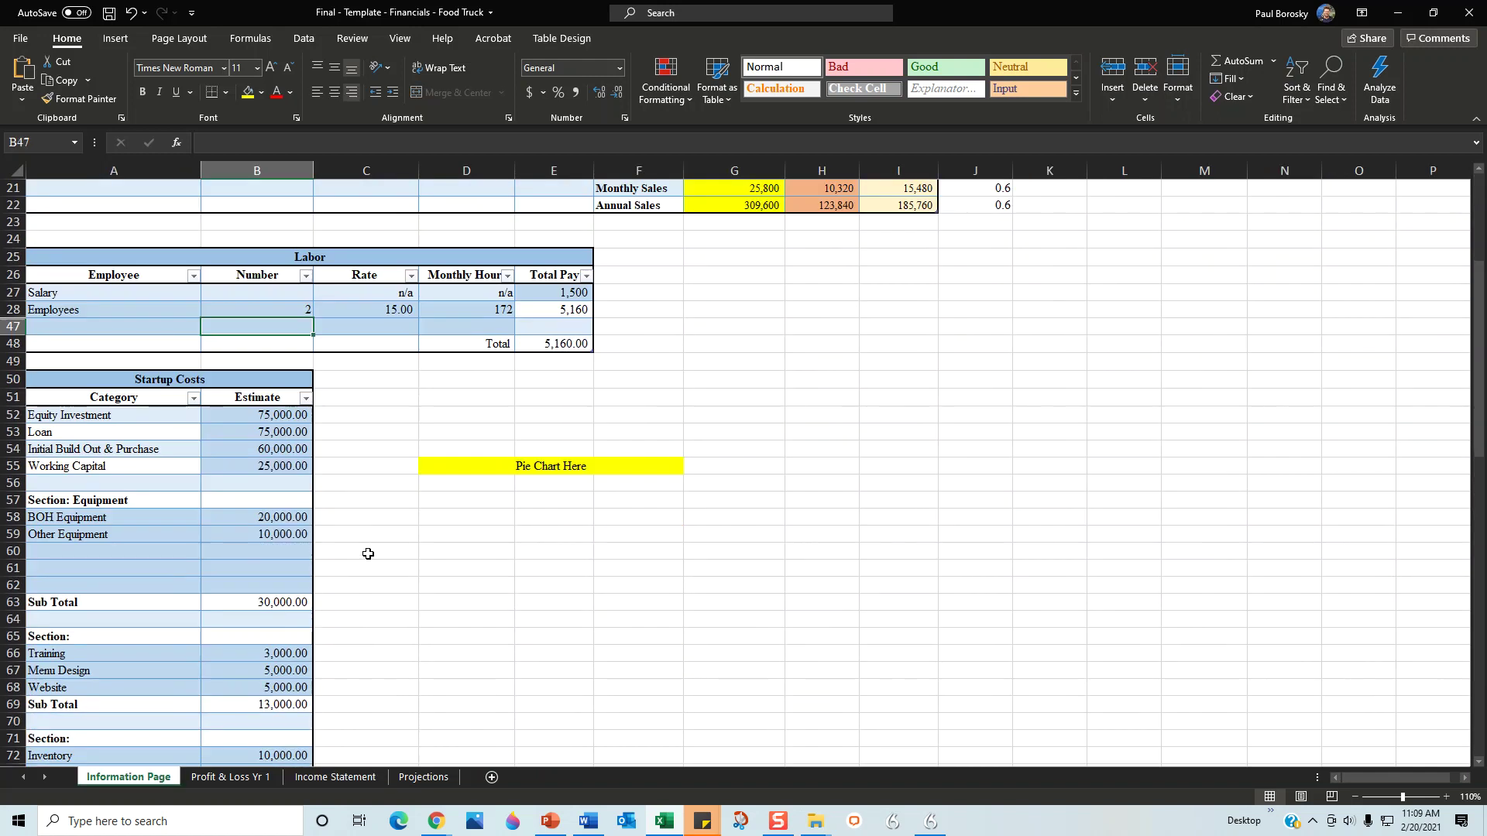
pyautogui.scroll(-3, 368, 554)
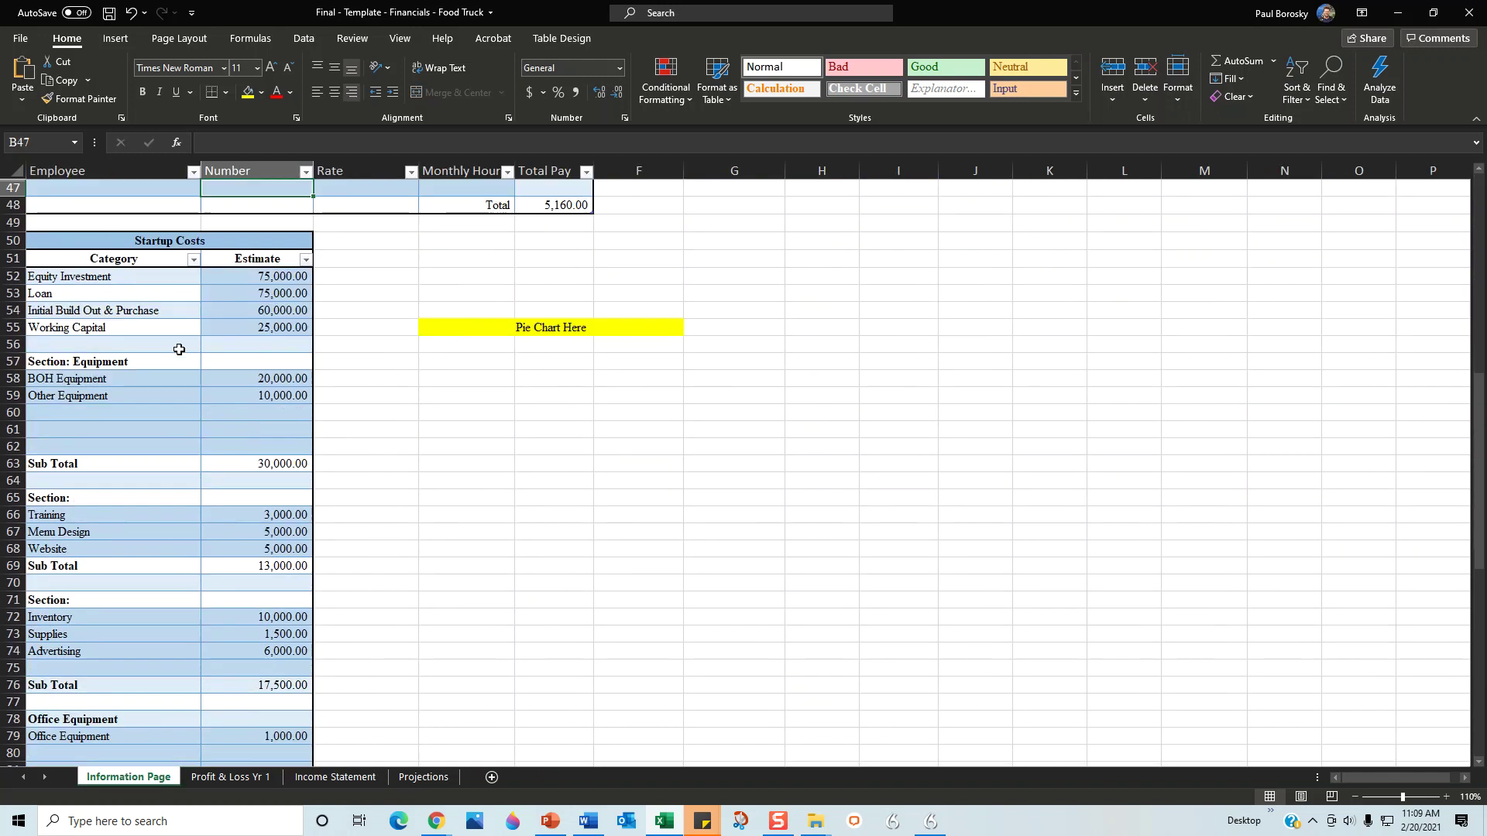
pyautogui.click(293, 276)
pyautogui.click(261, 291)
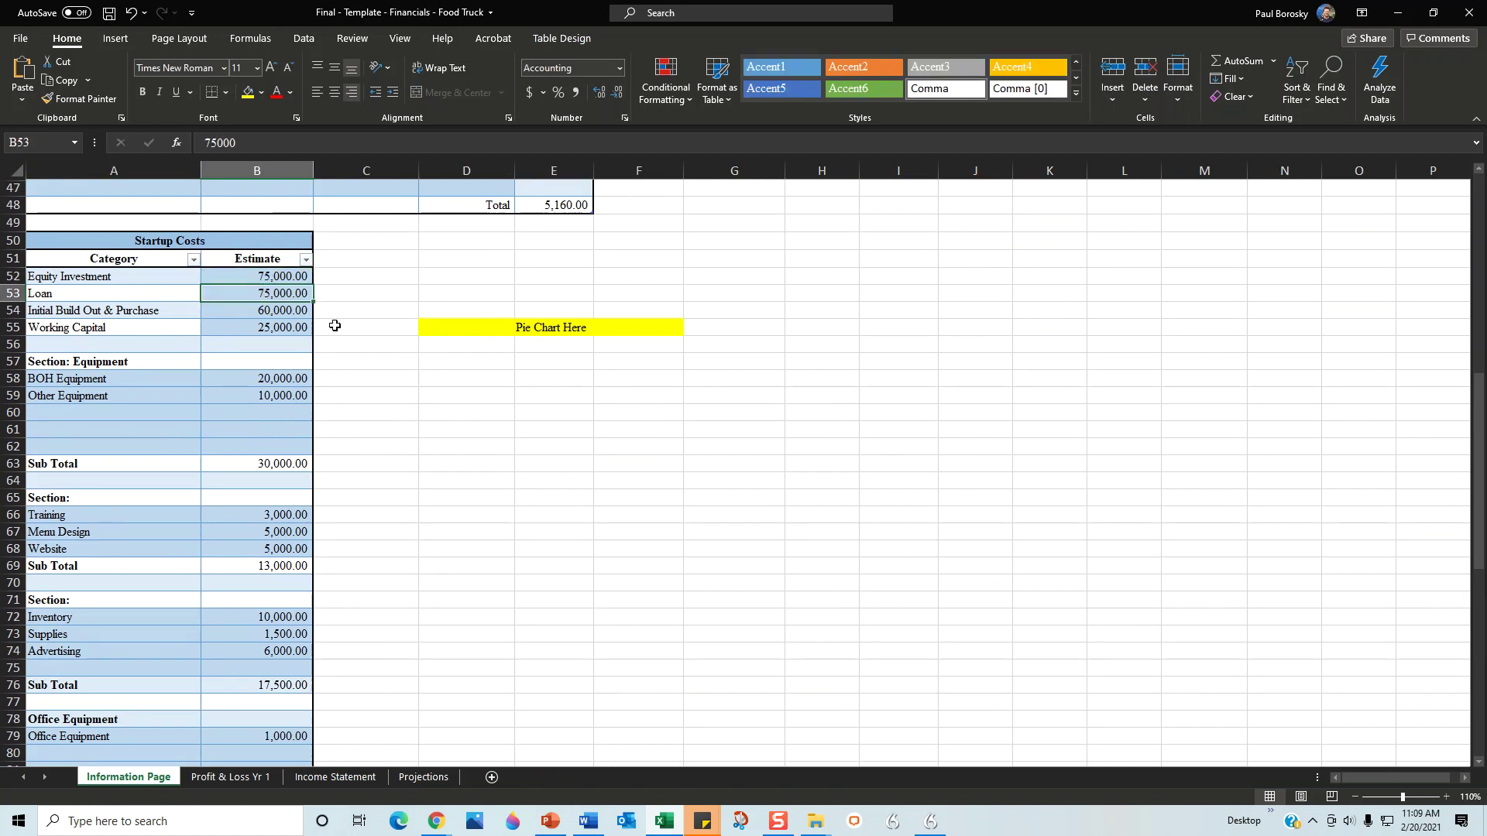
pyautogui.write('50000')
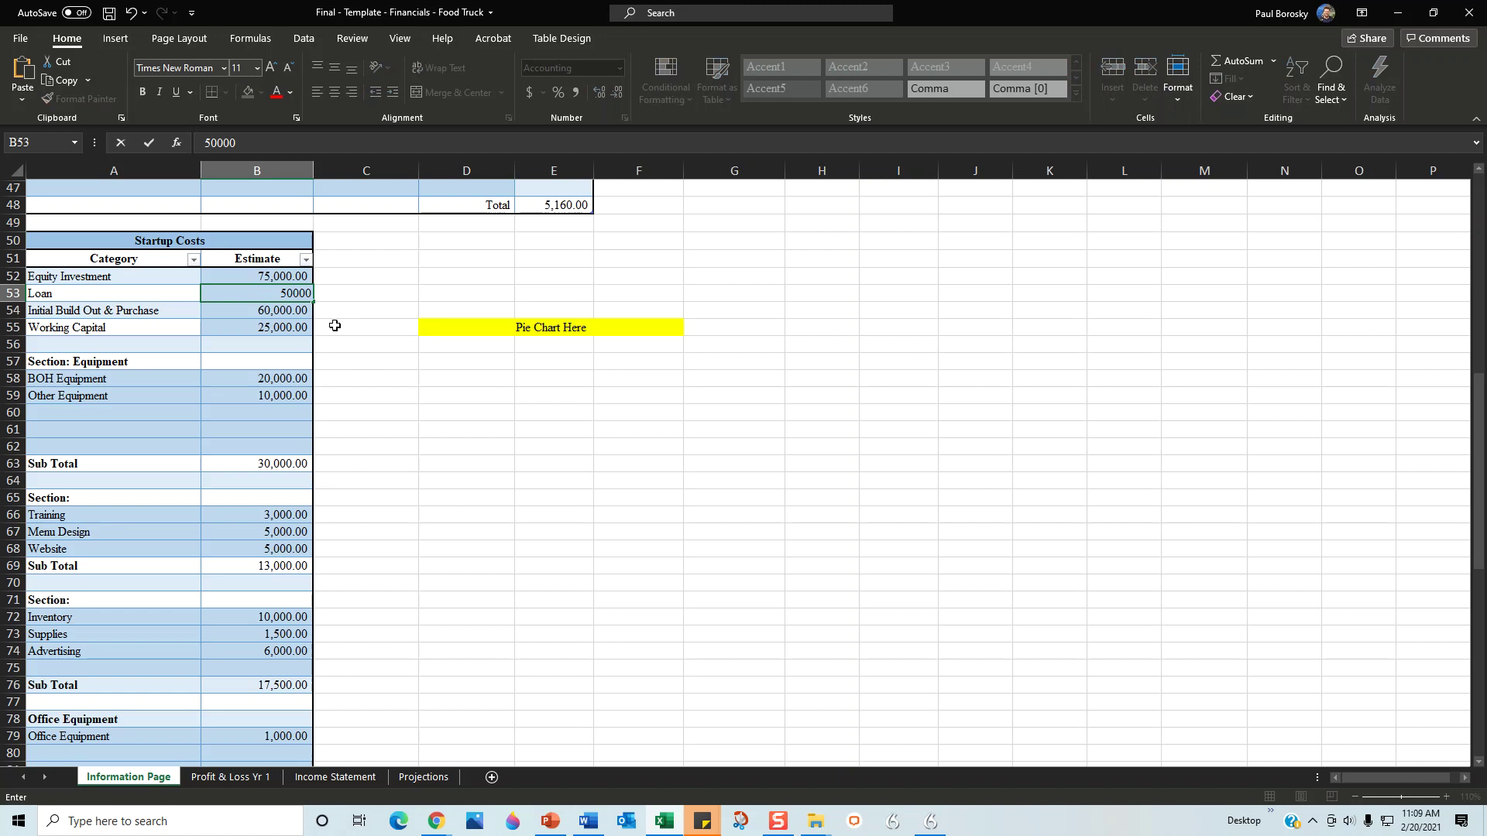
pyautogui.press('Return')
# Examine the amount, interest rate, term and payment cells in the Information Page's Loan Information section
pyautogui.click(291, 296)
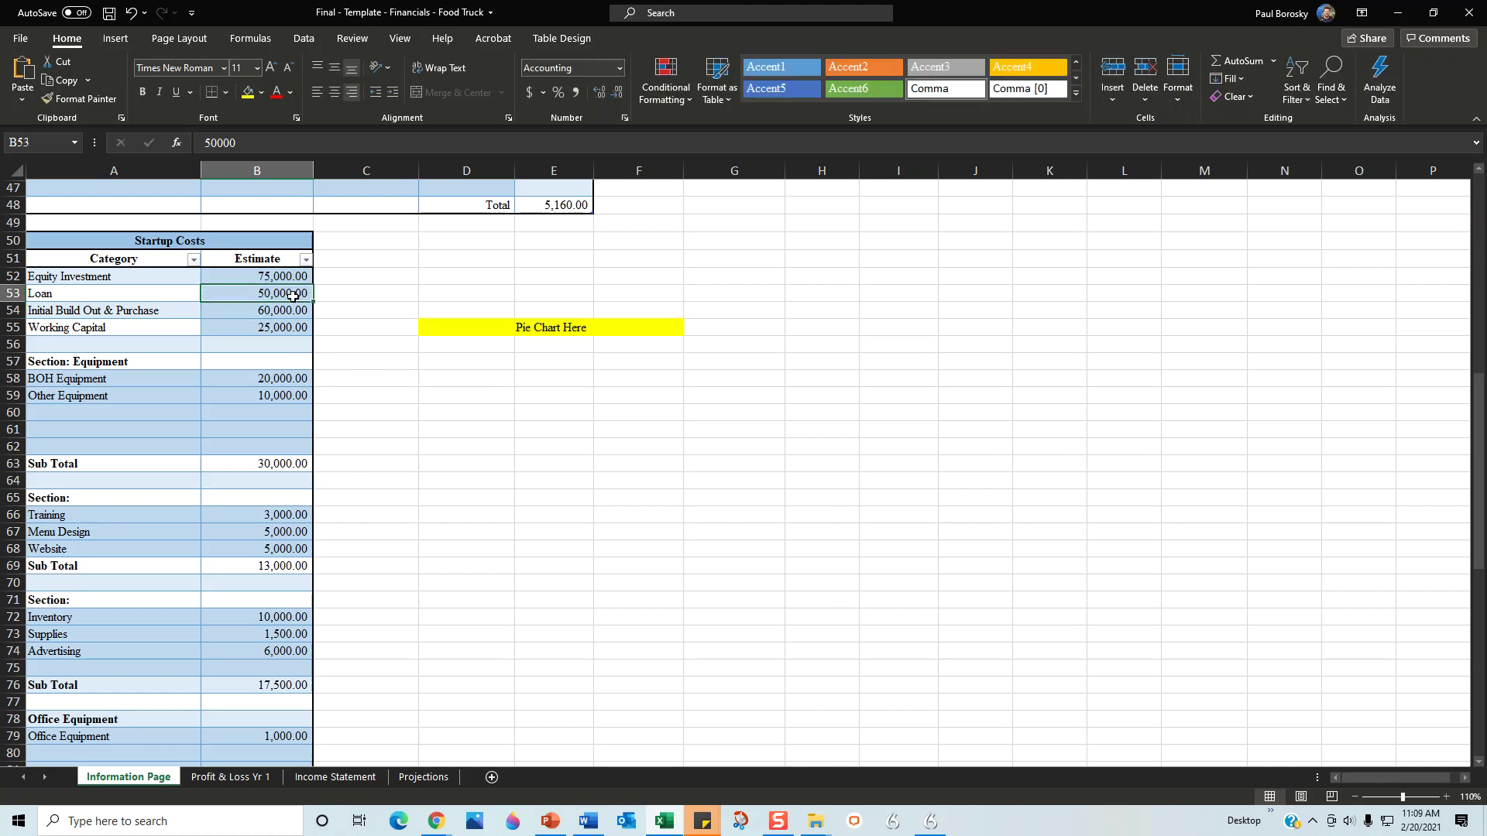
pyautogui.scroll(-19, 267, 511)
pyautogui.click(271, 512)
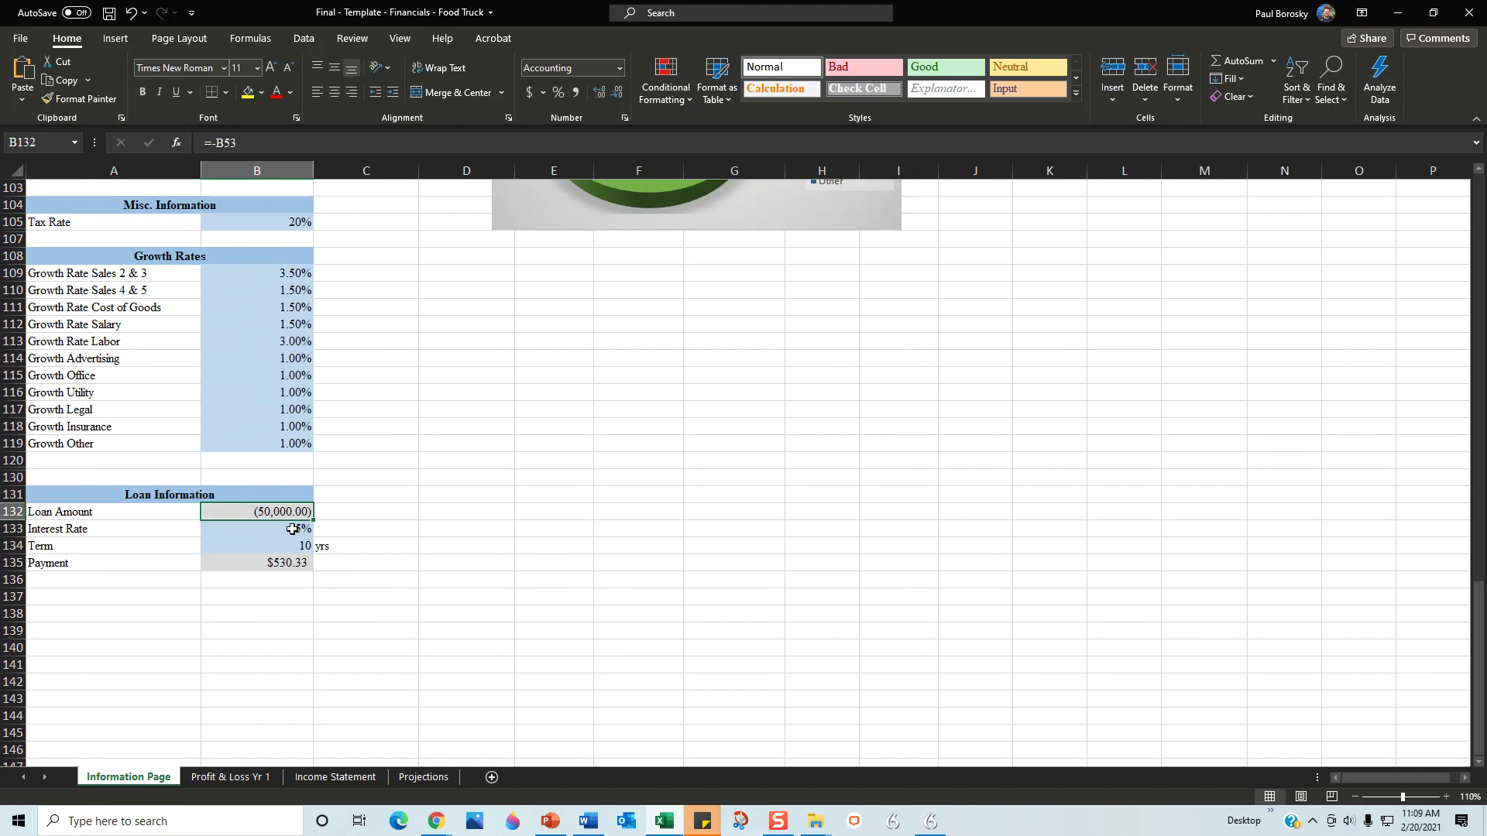
pyautogui.click(292, 529)
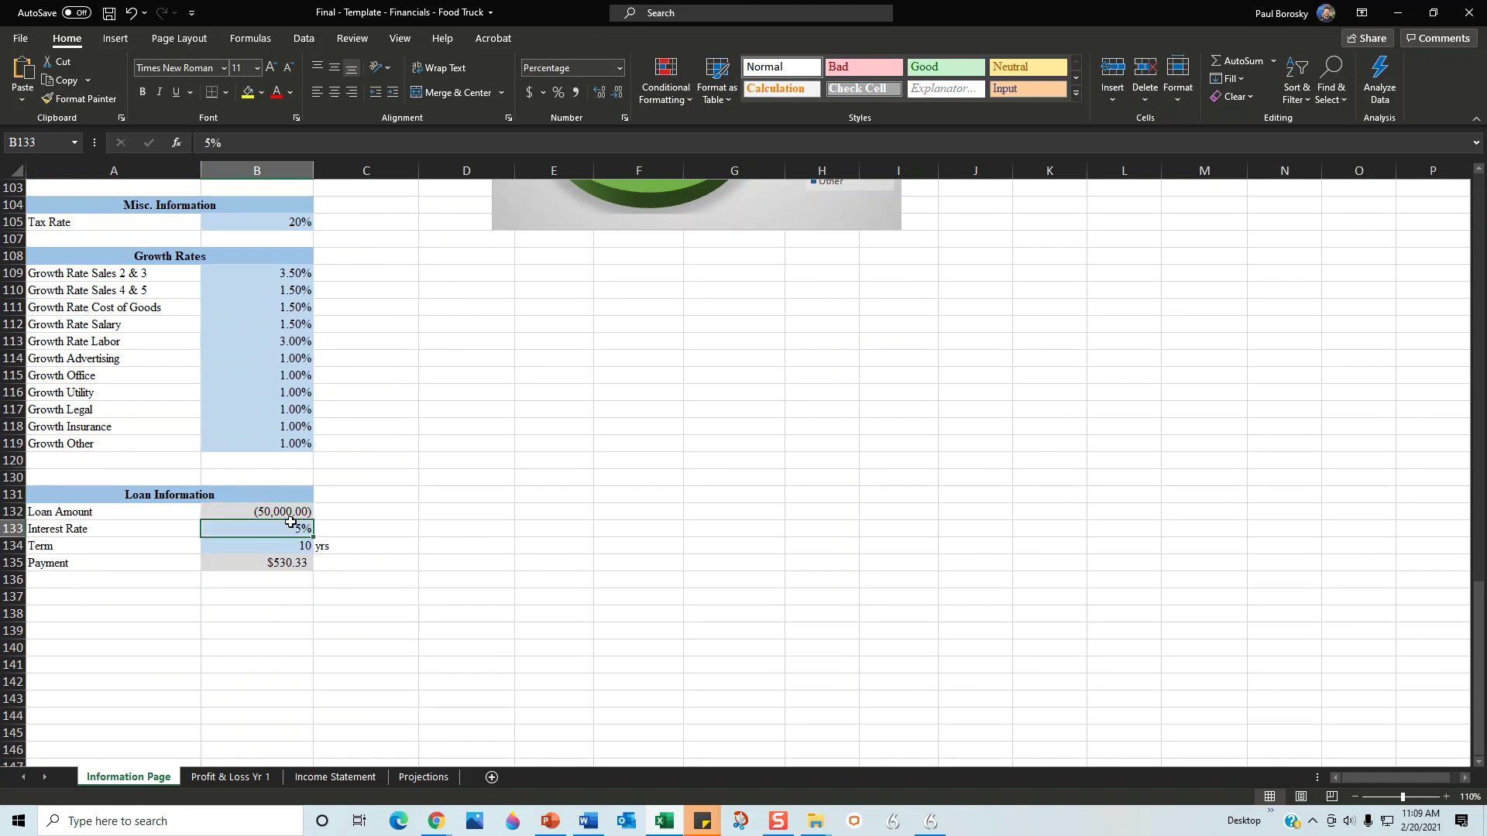
pyautogui.click(305, 545)
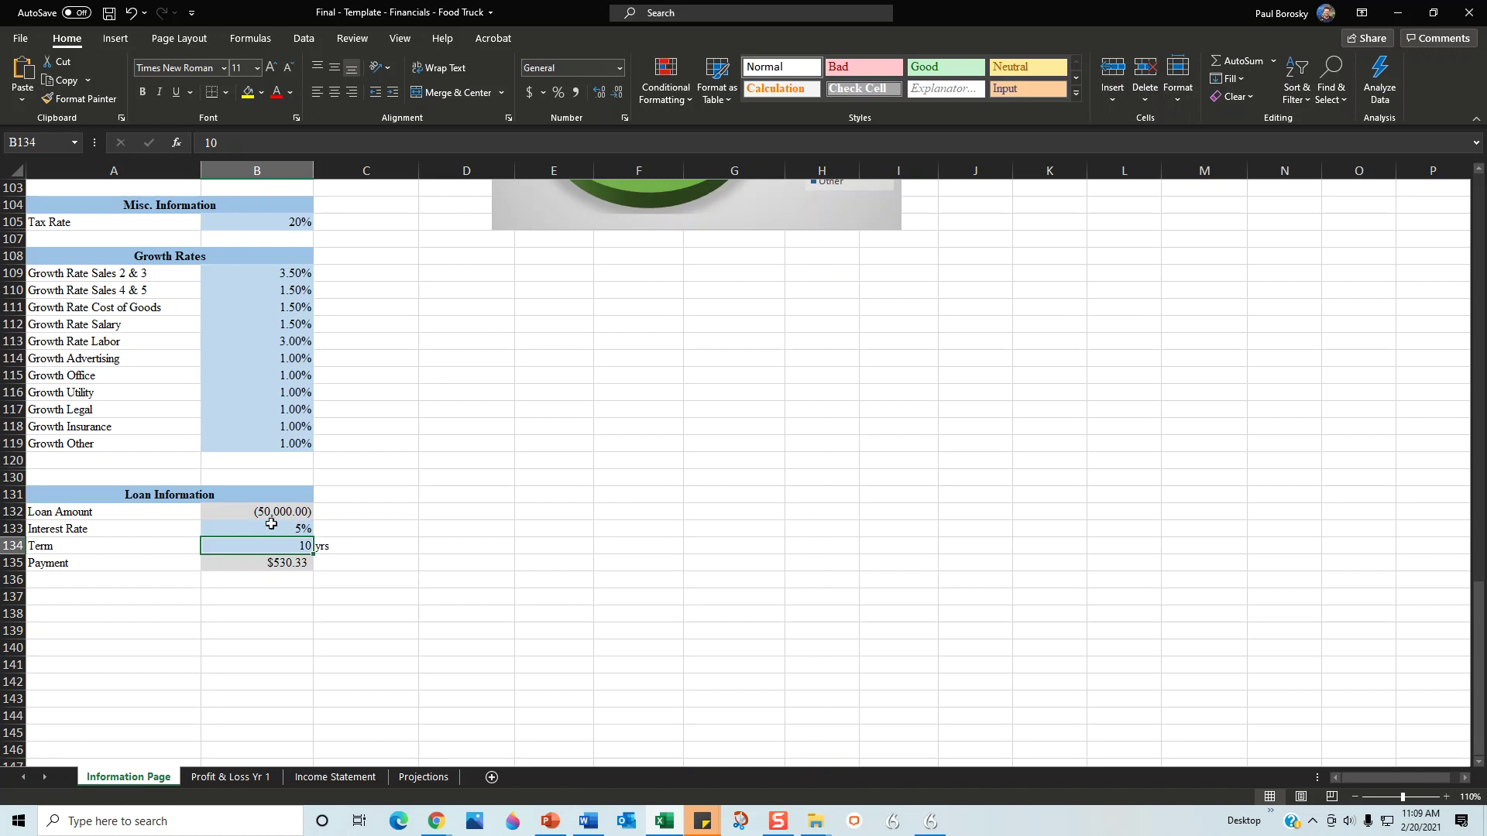
pyautogui.click(285, 561)
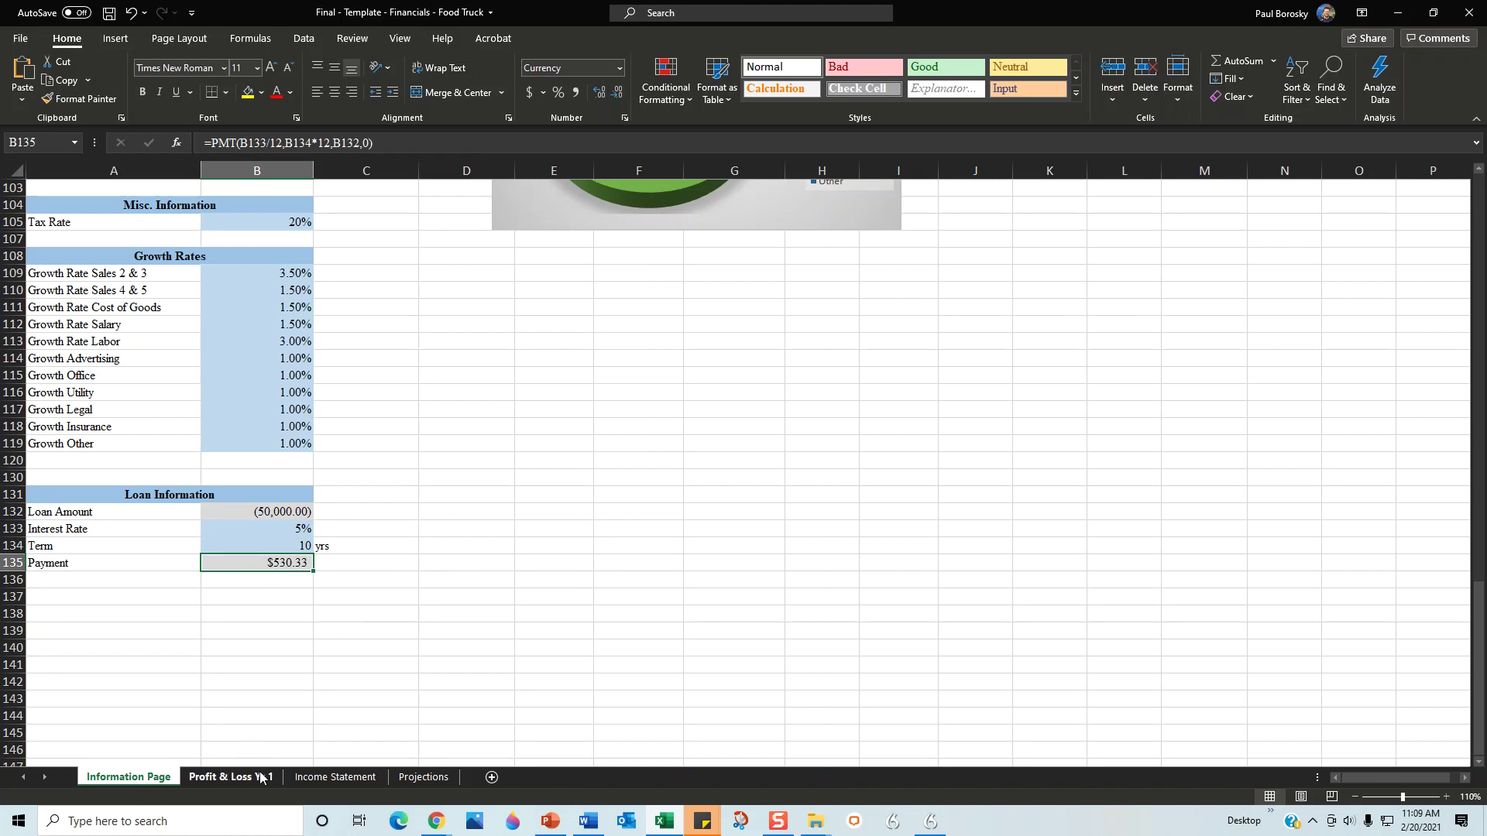
# Inspect the Year 1 Interest Expense on the Income Statement sheet and return to the Information Page's Startup Costs table
pyautogui.click(361, 777)
pyautogui.click(185, 603)
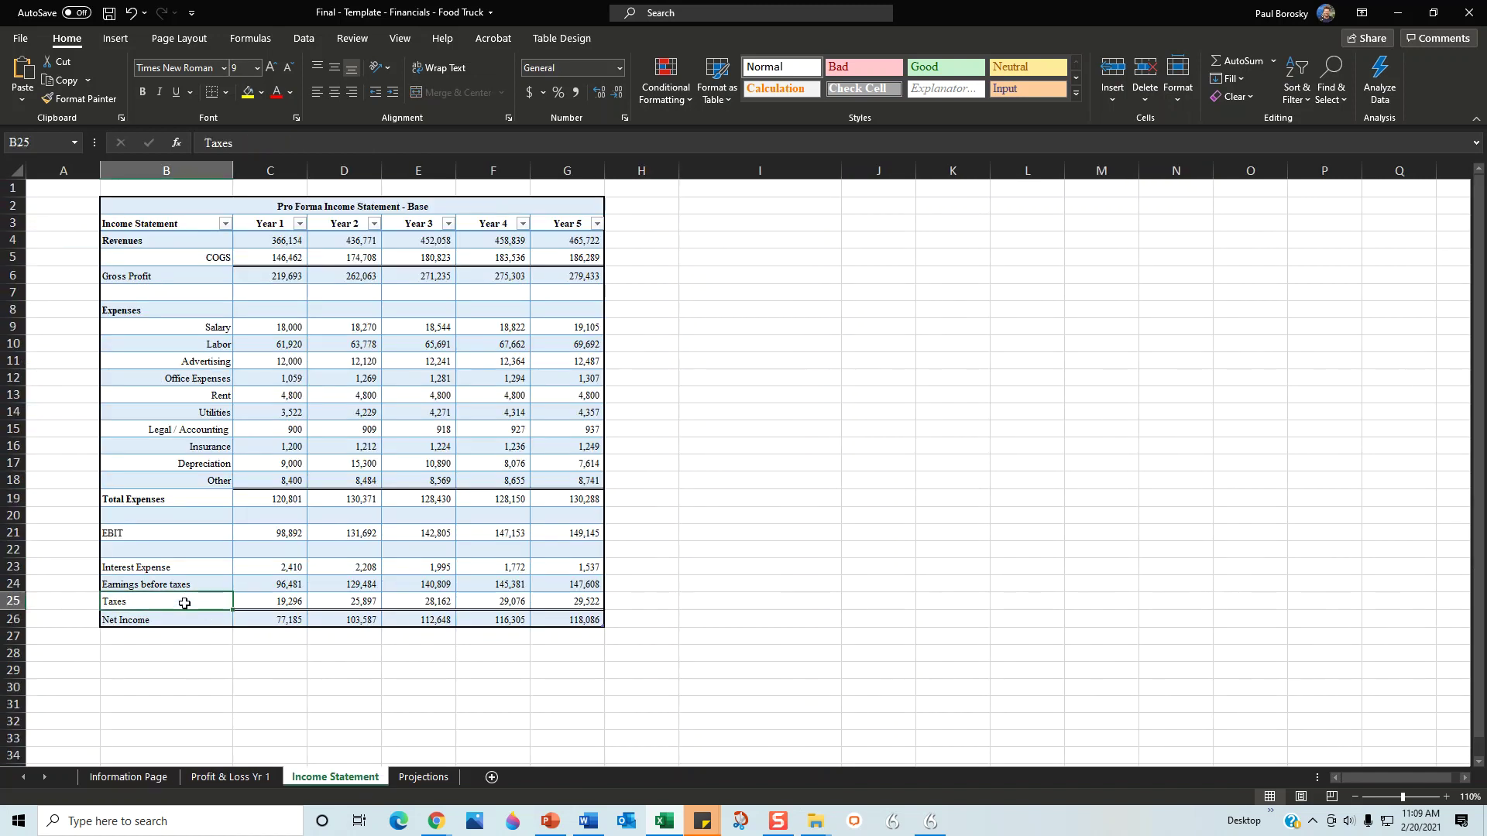
pyautogui.click(208, 569)
pyautogui.click(280, 567)
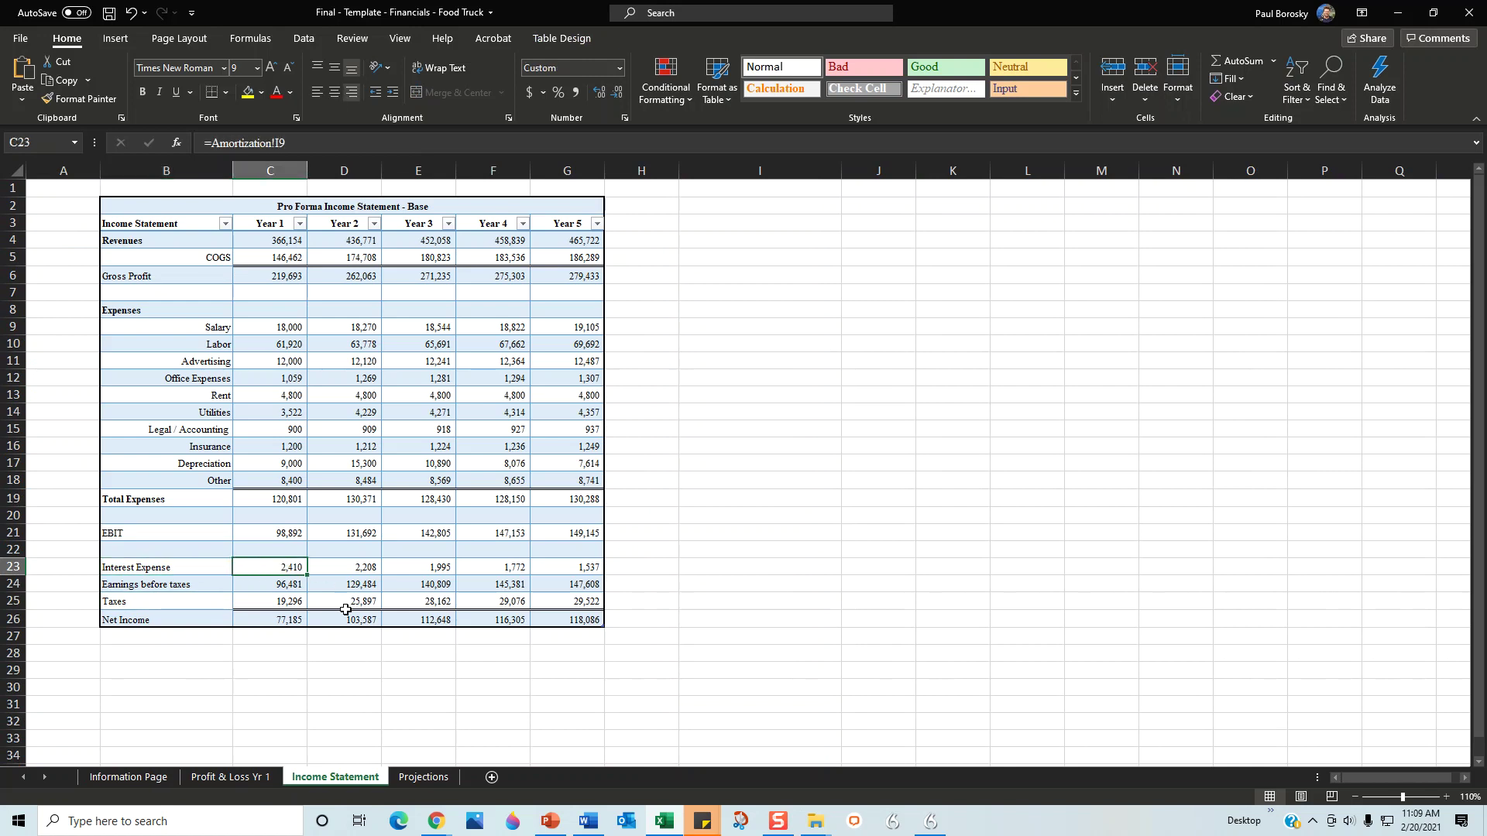
pyautogui.click(129, 776)
pyautogui.scroll(20, 213, 433)
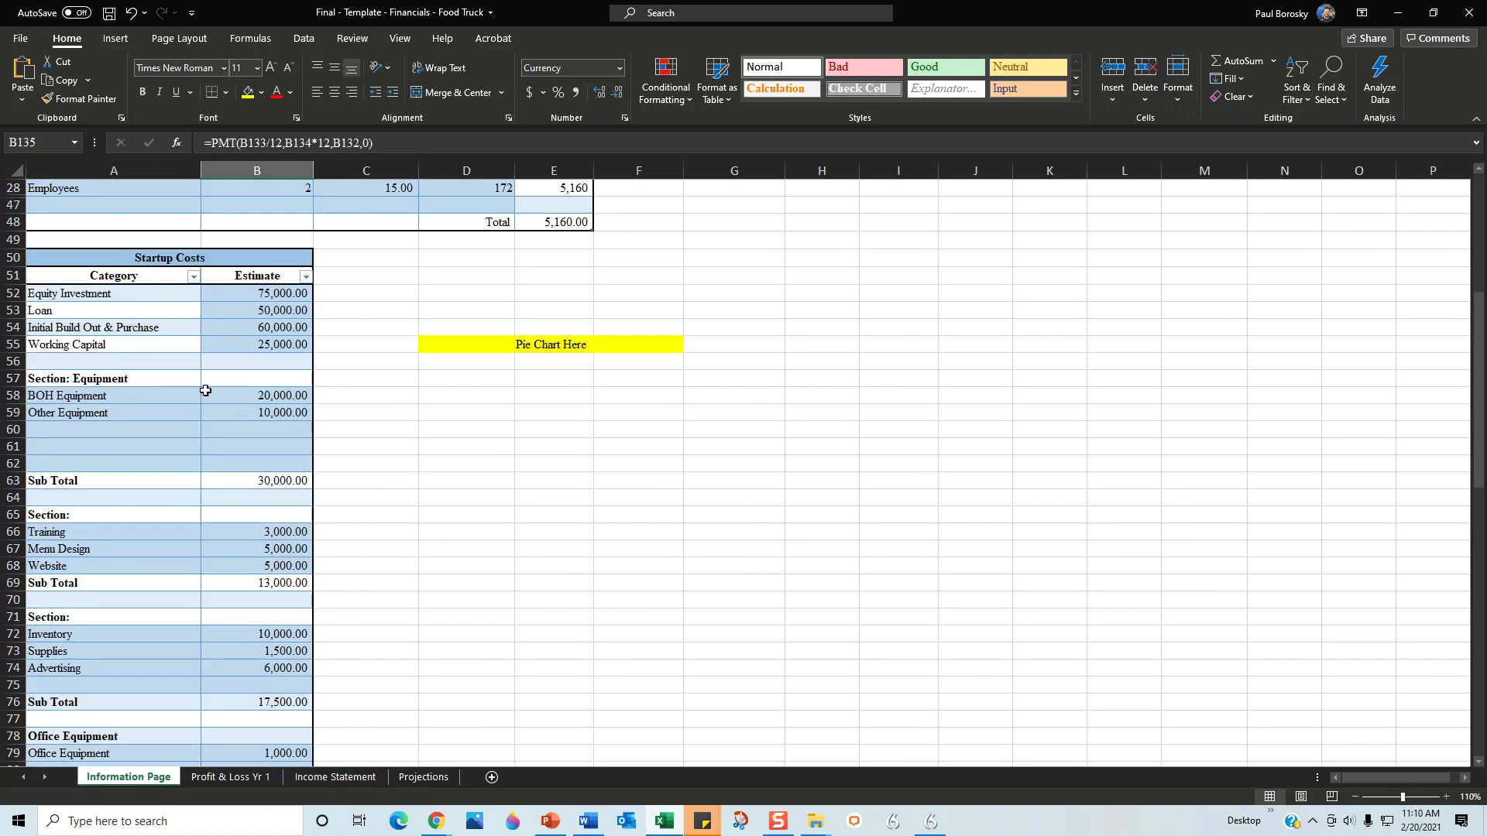
pyautogui.click(247, 279)
pyautogui.write('50000')
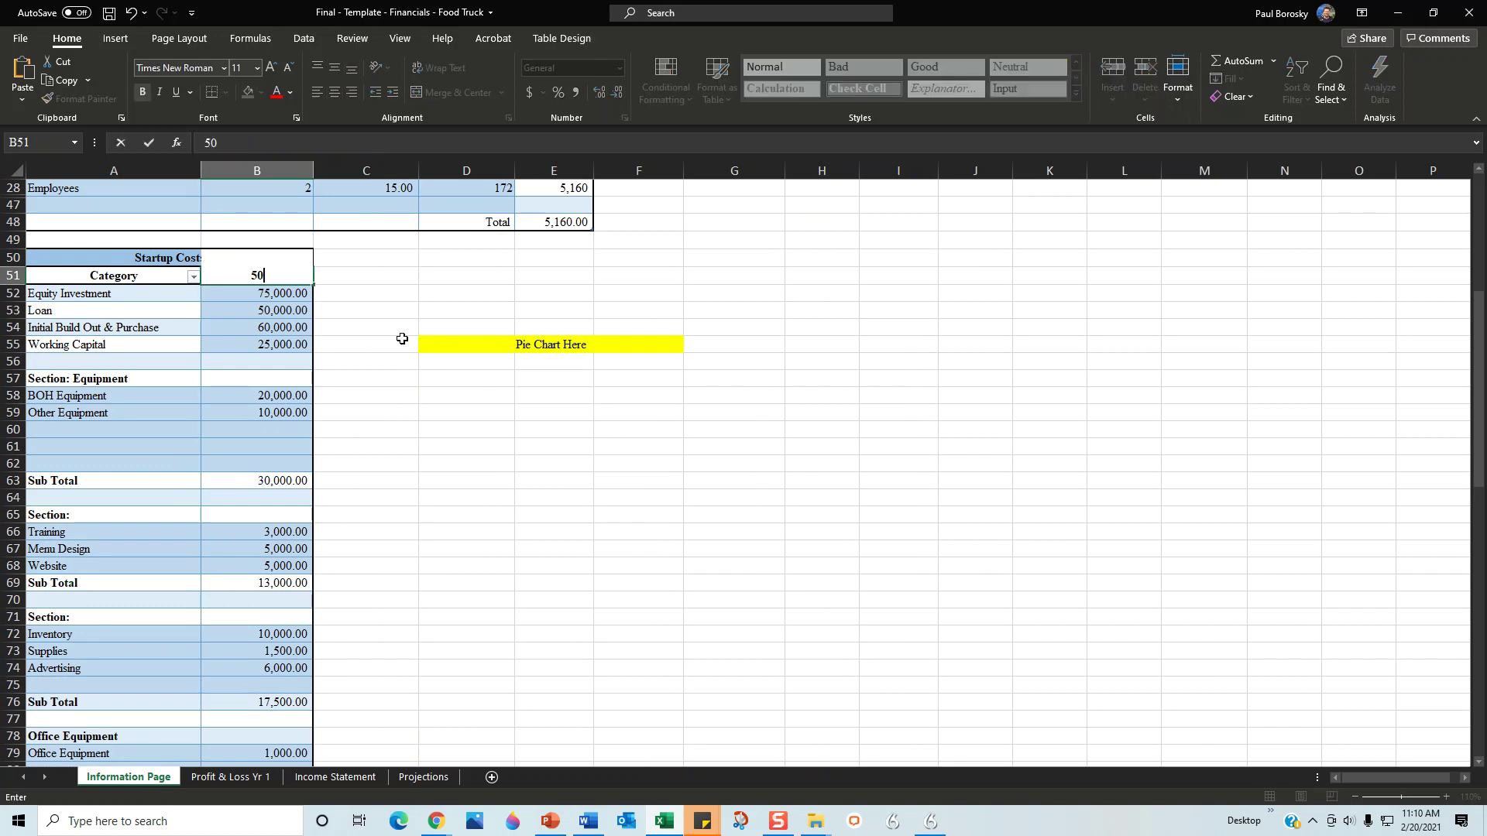
pyautogui.press('Return')
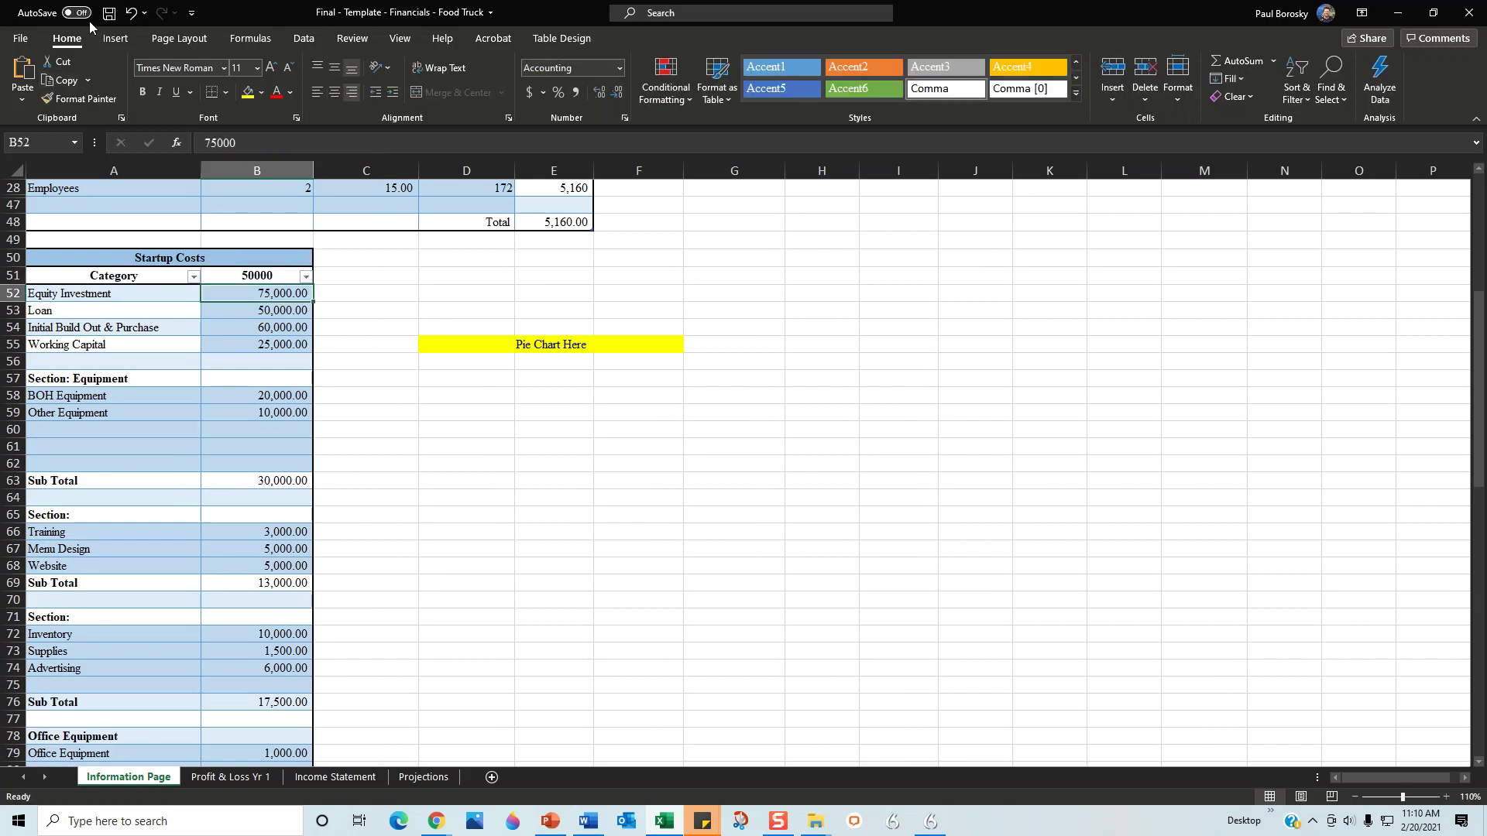
pyautogui.click(130, 13)
# Set the Equity Investment estimate in Startup Costs to 50,000 and select the Initial Build Out & Purchase estimate
pyautogui.click(273, 286)
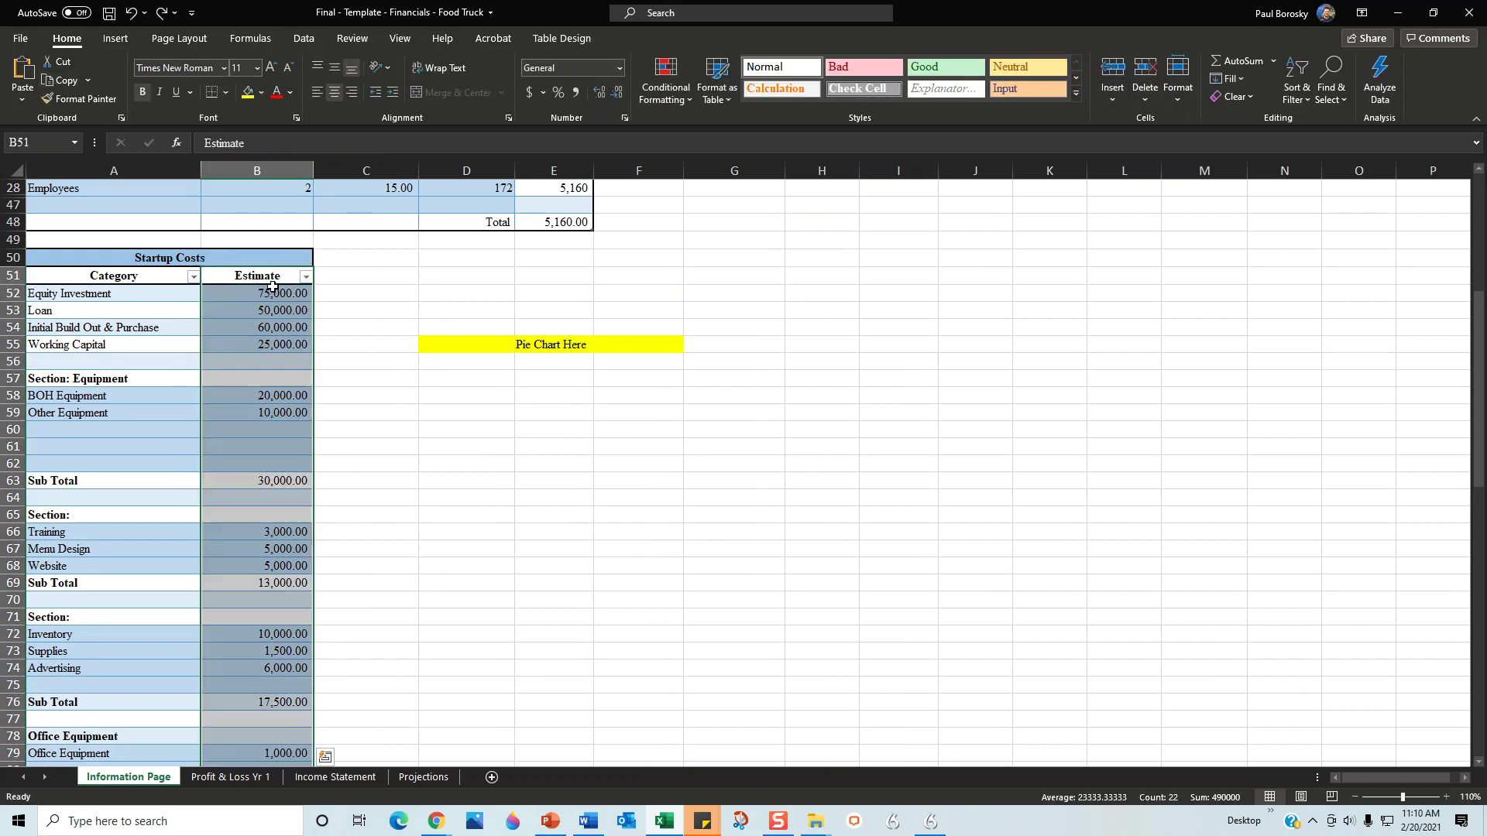
pyautogui.click(273, 293)
pyautogui.write('50000')
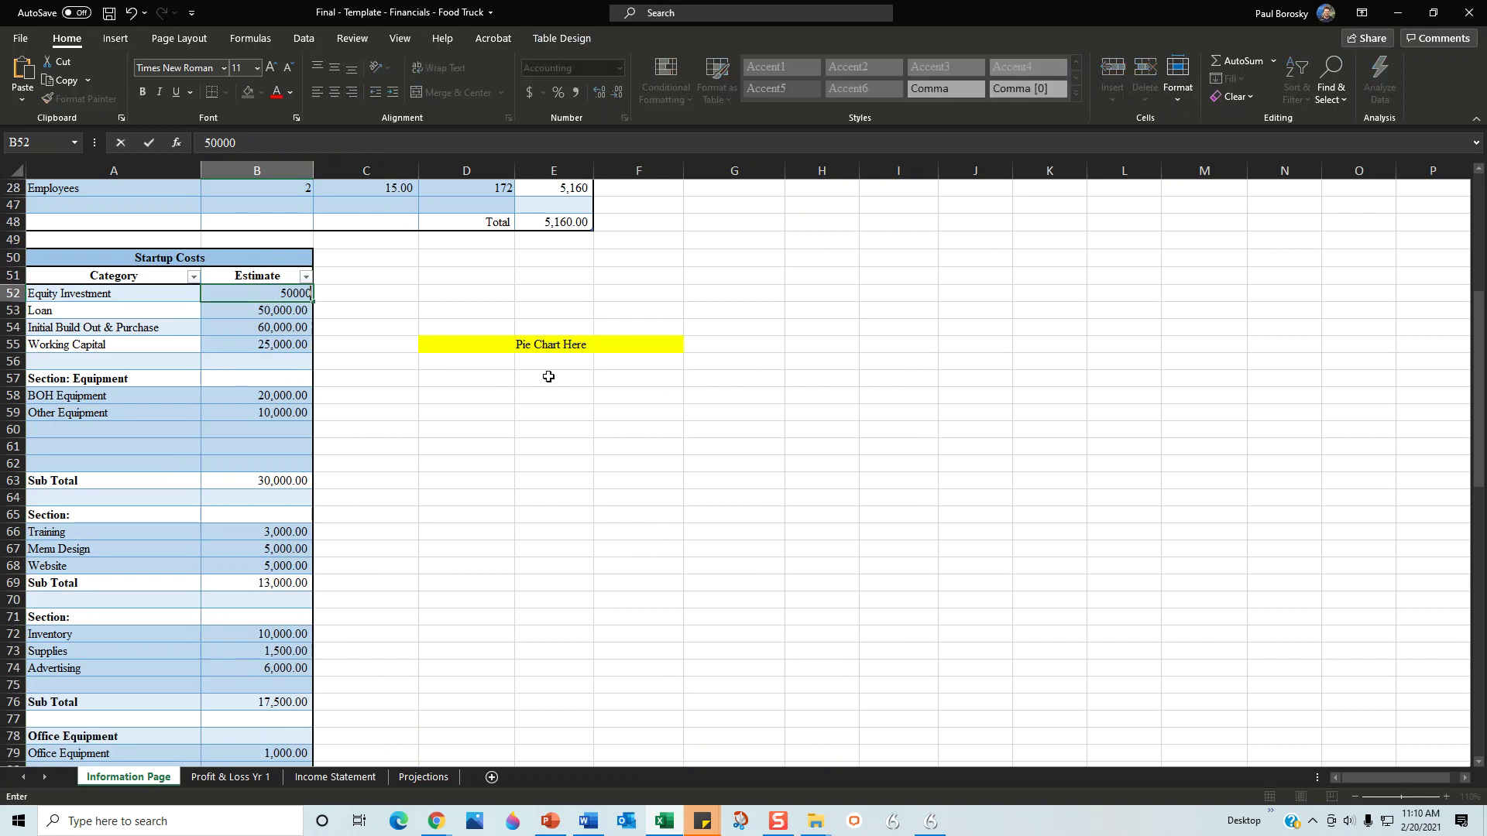
pyautogui.press('Return')
pyautogui.click(254, 328)
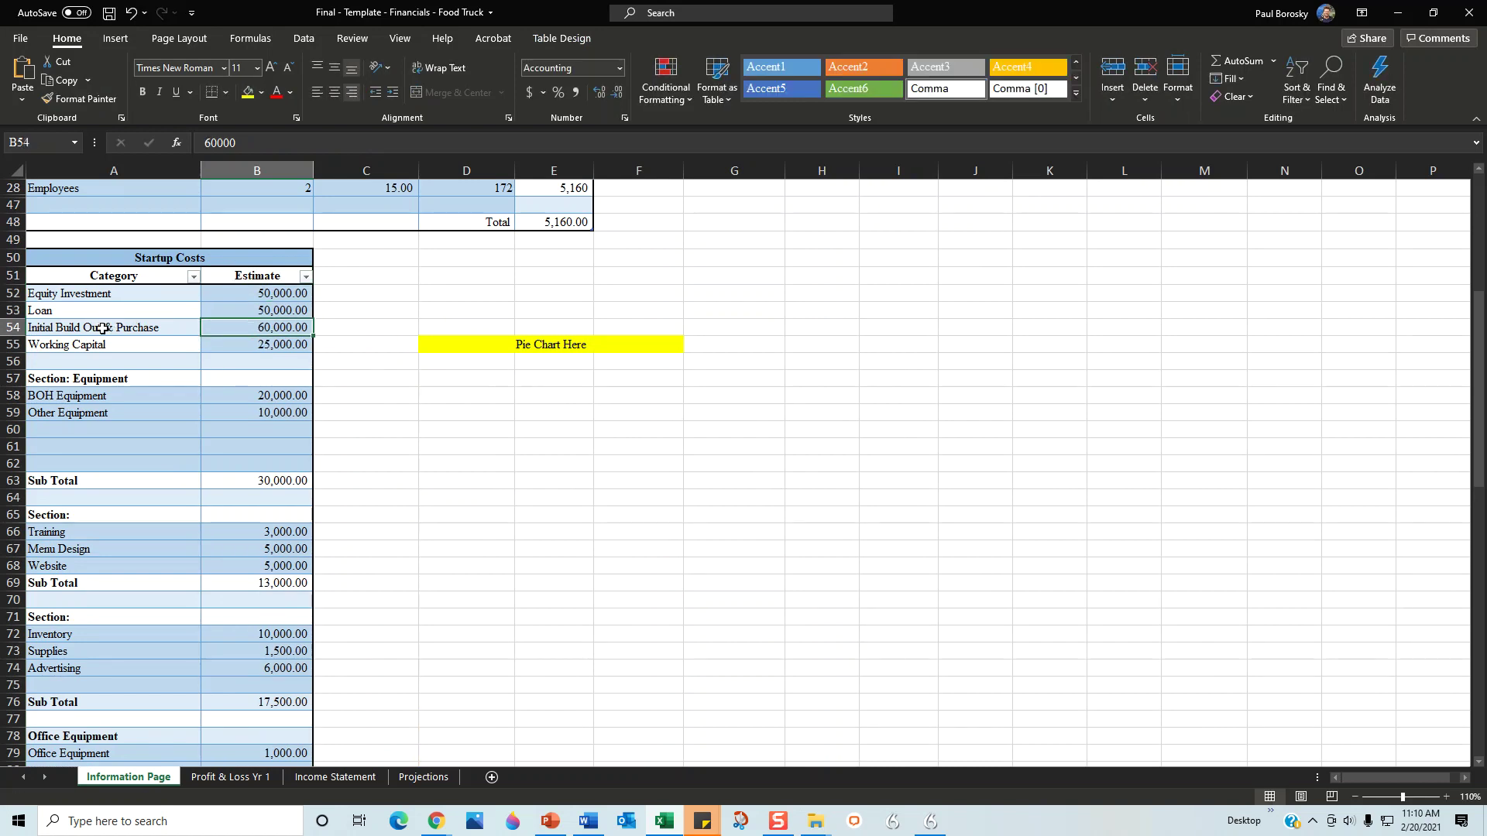
# Review the Information Page's Startup Costs table from Working Capital through the equipment, marketing, inventory, office and licensing sections to the total
pyautogui.click(297, 347)
pyautogui.scroll(-1, 302, 483)
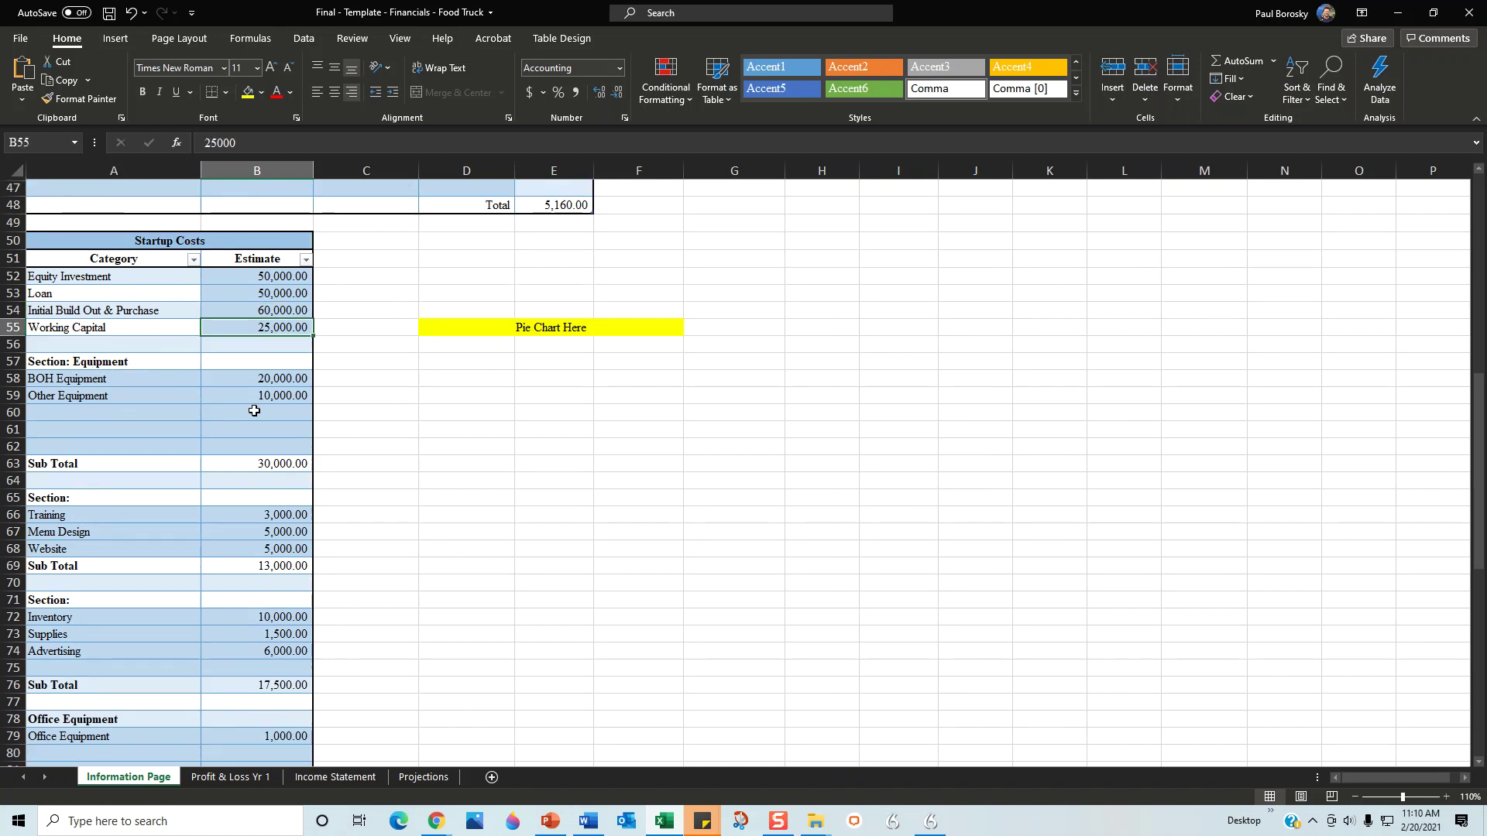
pyautogui.scroll(-3, 242, 406)
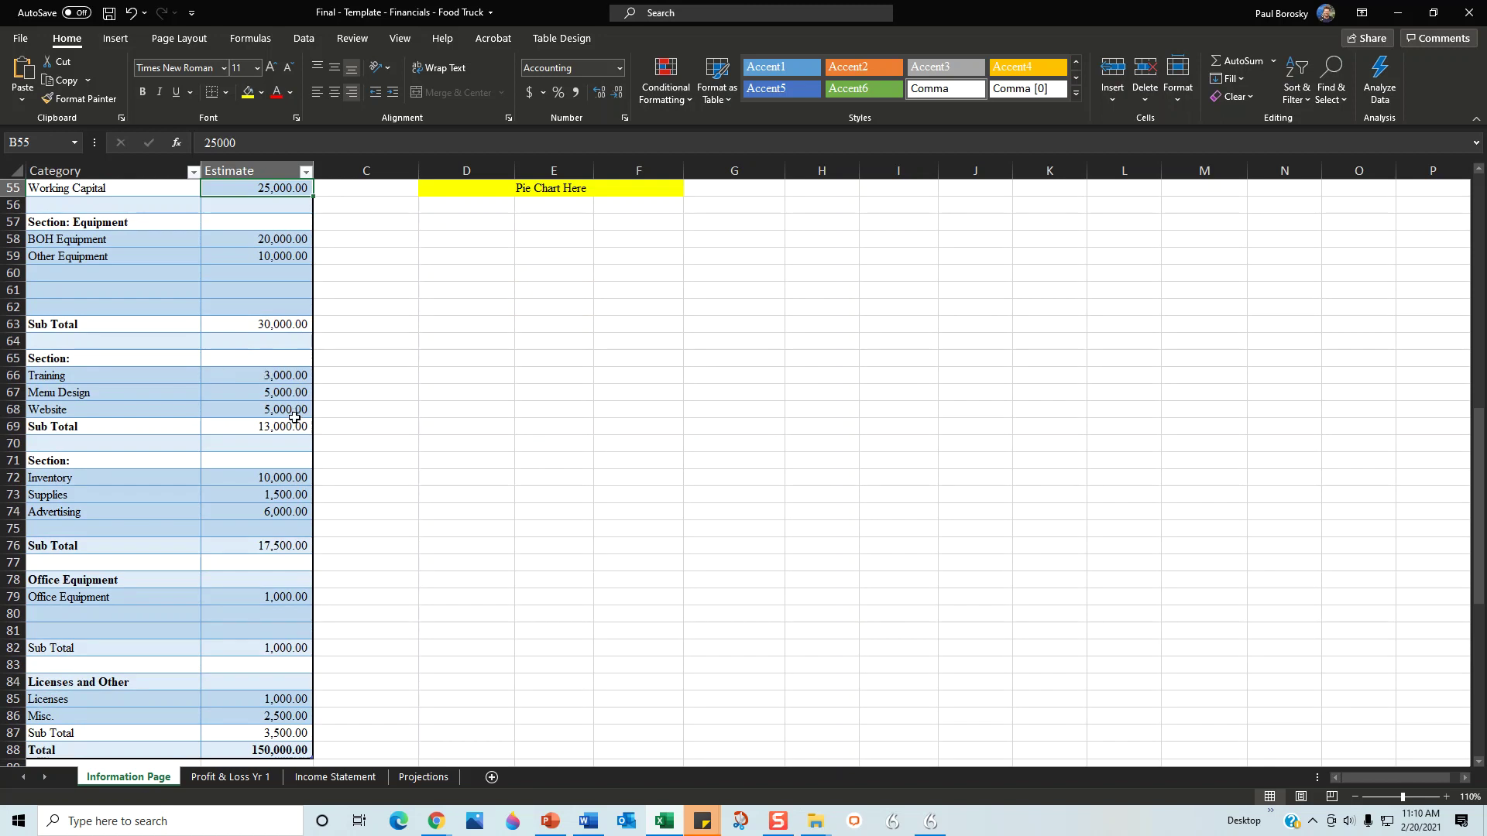
pyautogui.click(96, 531)
pyautogui.click(253, 531)
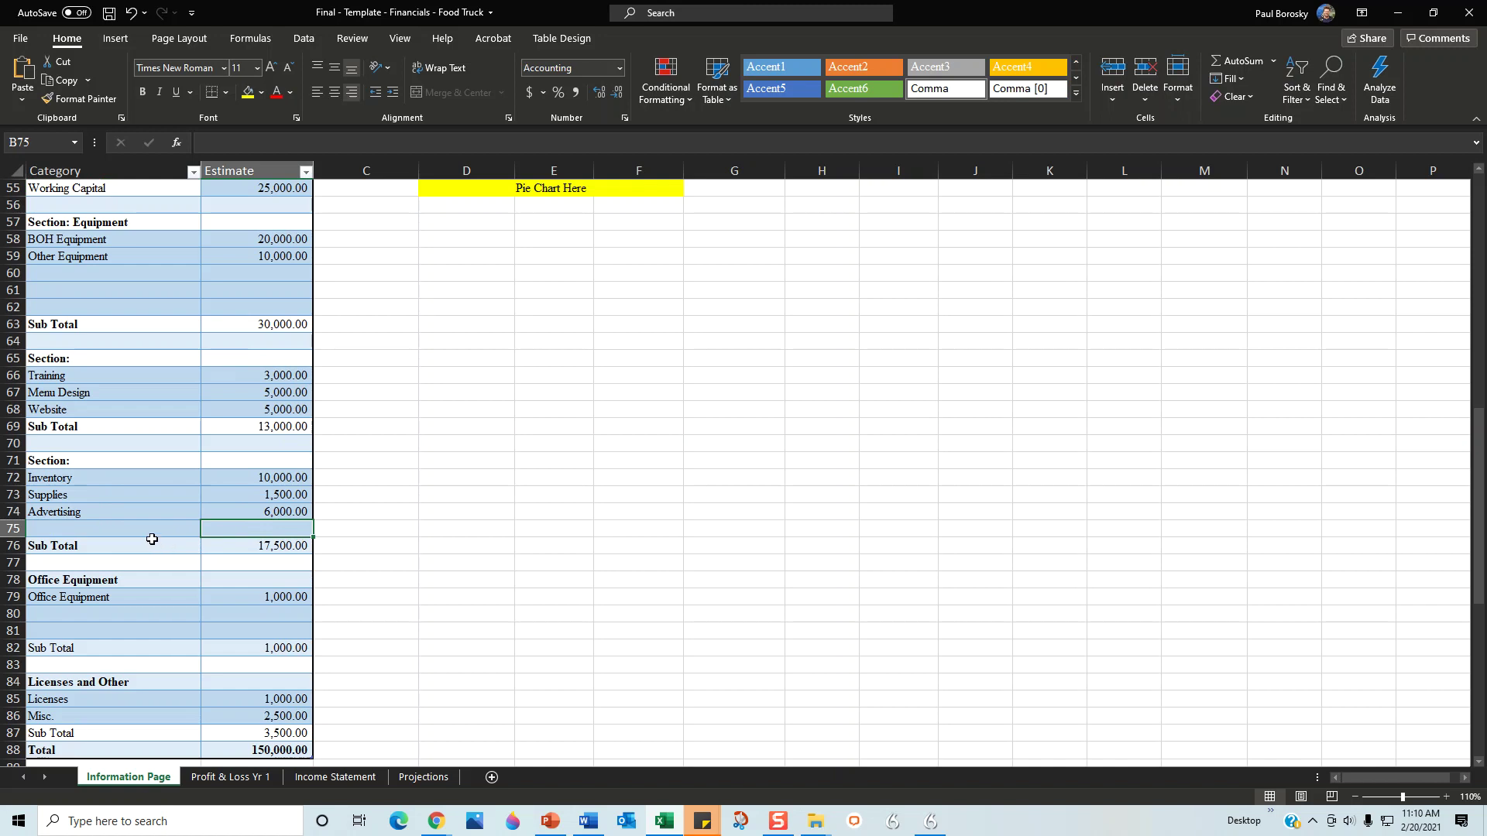
pyautogui.scroll(-4, 151, 538)
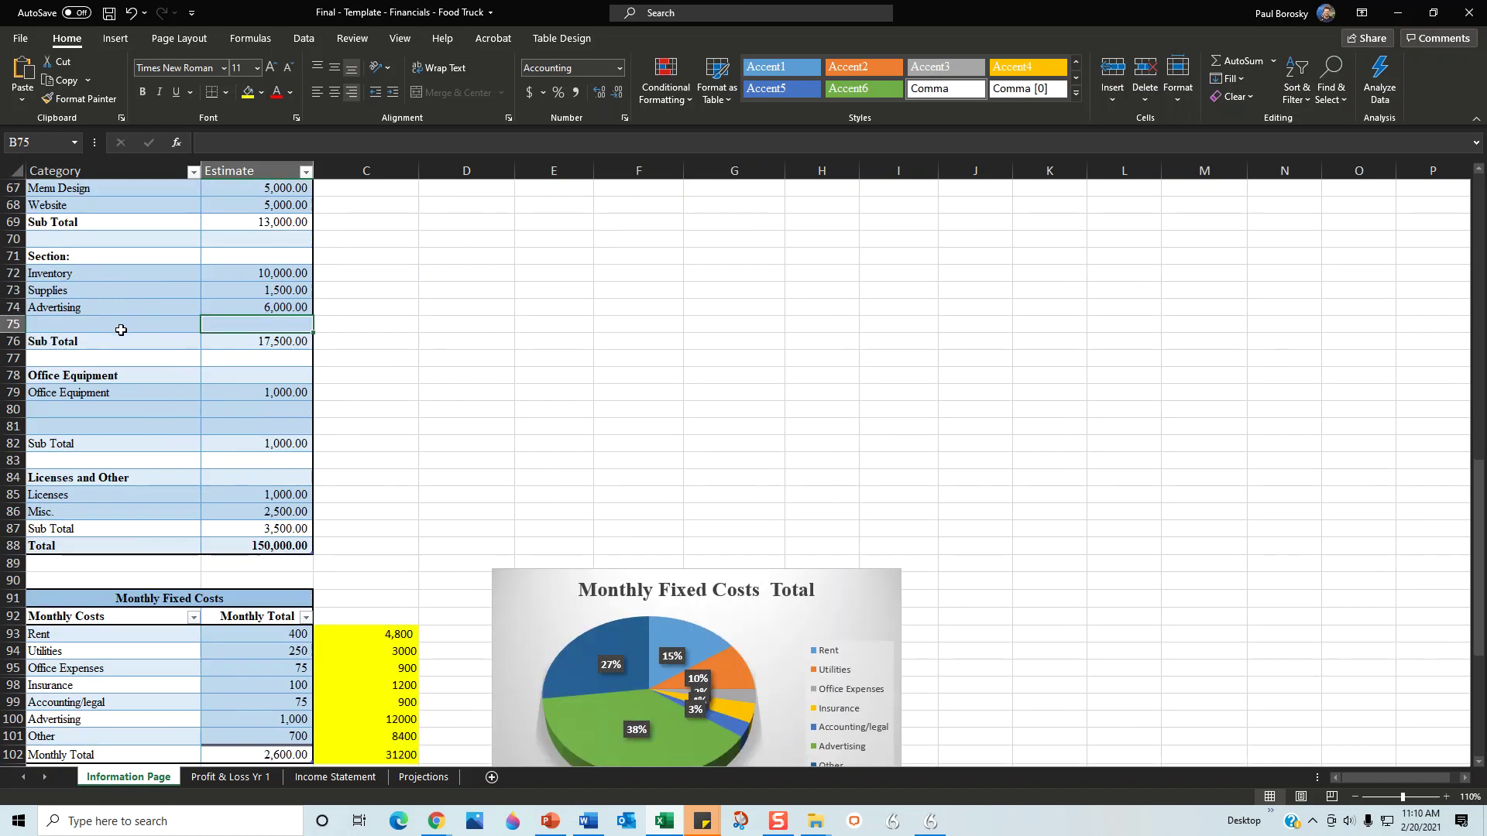
pyautogui.scroll(7, 199, 442)
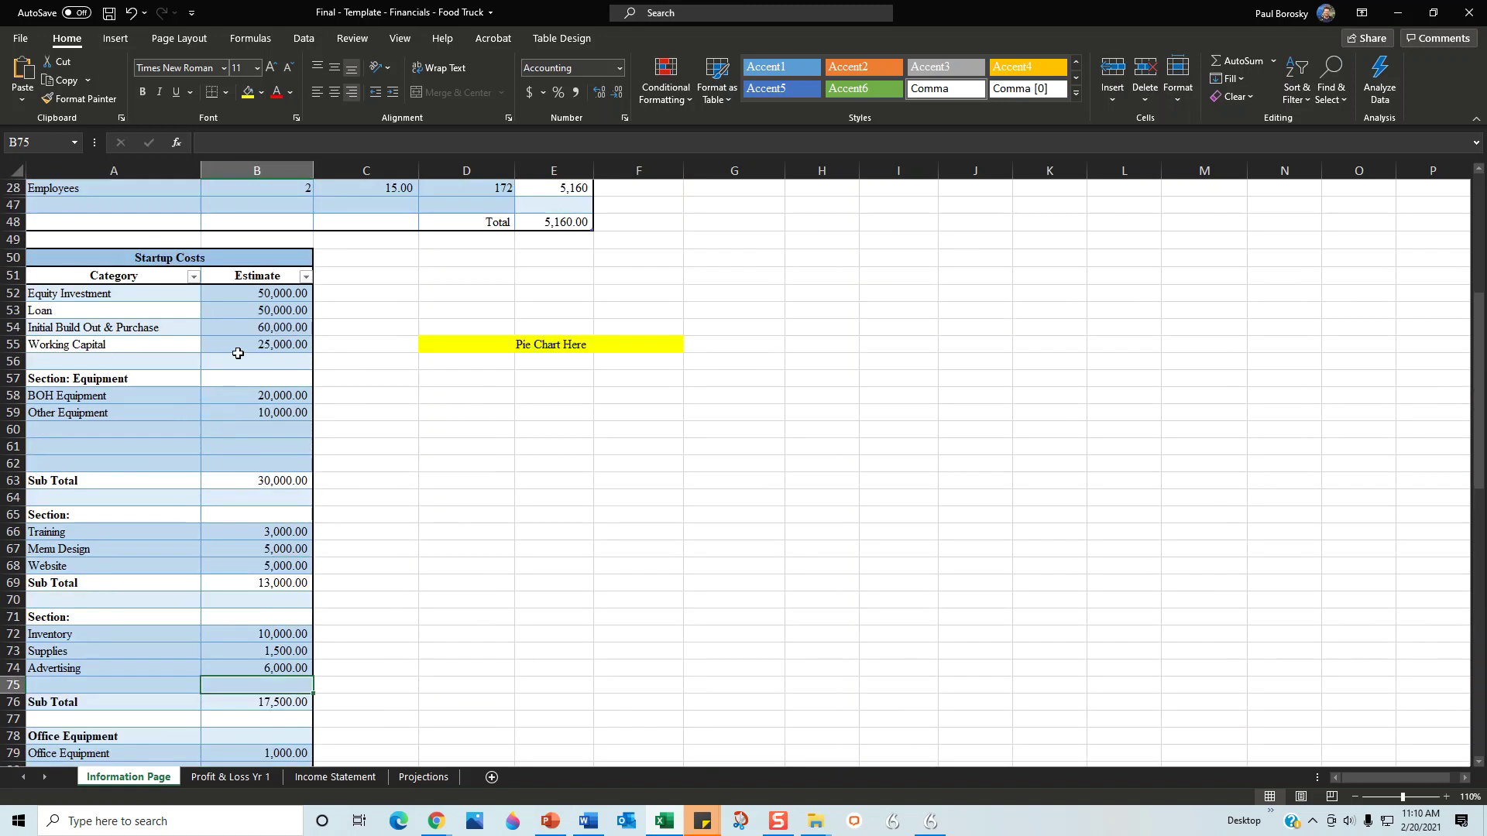
pyautogui.scroll(-7, 202, 391)
pyautogui.scroll(-7, 307, 573)
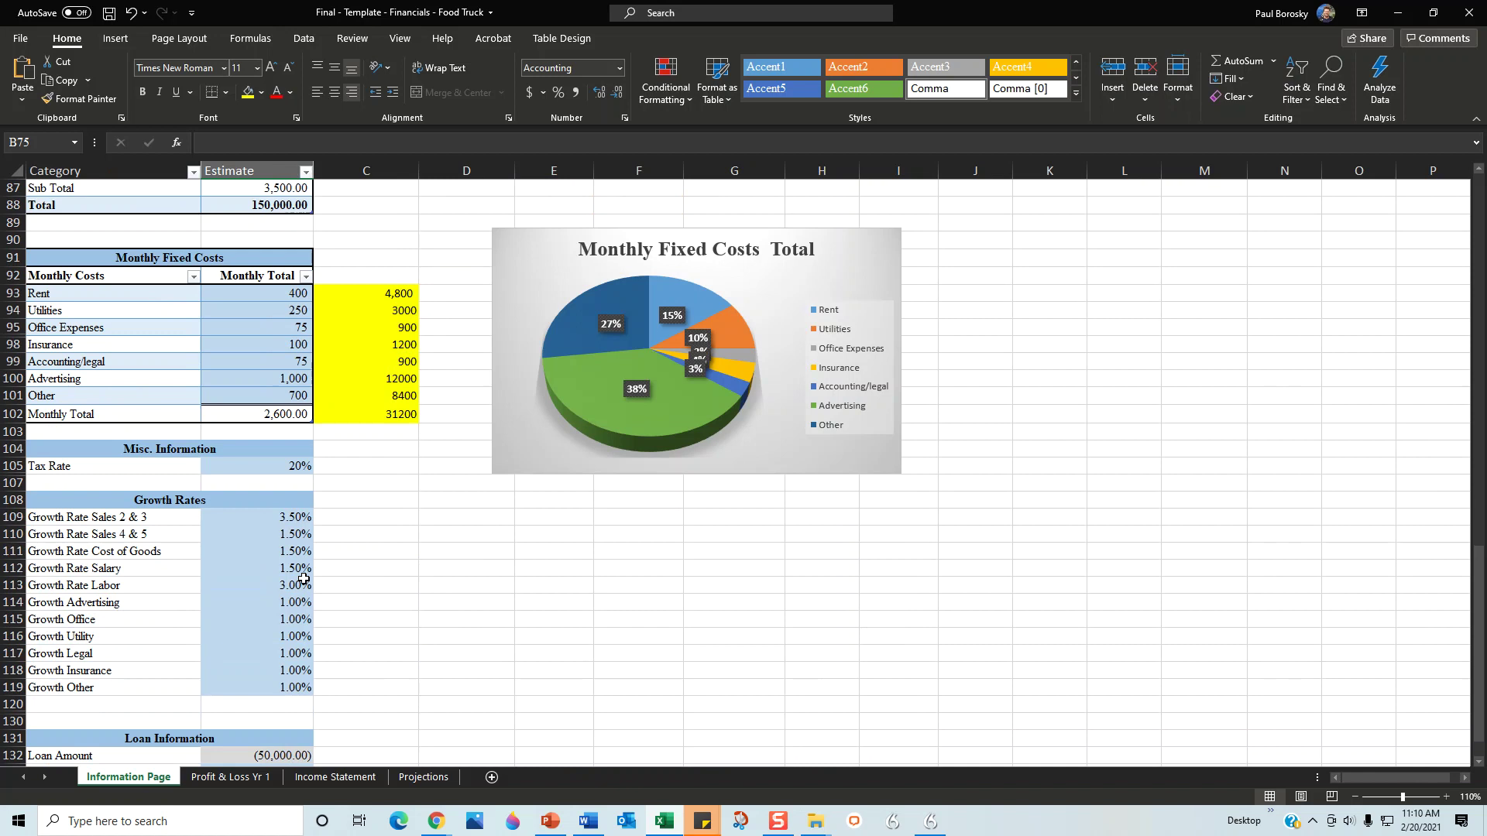
# Examine each category in the Monthly Fixed Costs table from Rent to Other, and the Monthly Total formula
pyautogui.click(461, 573)
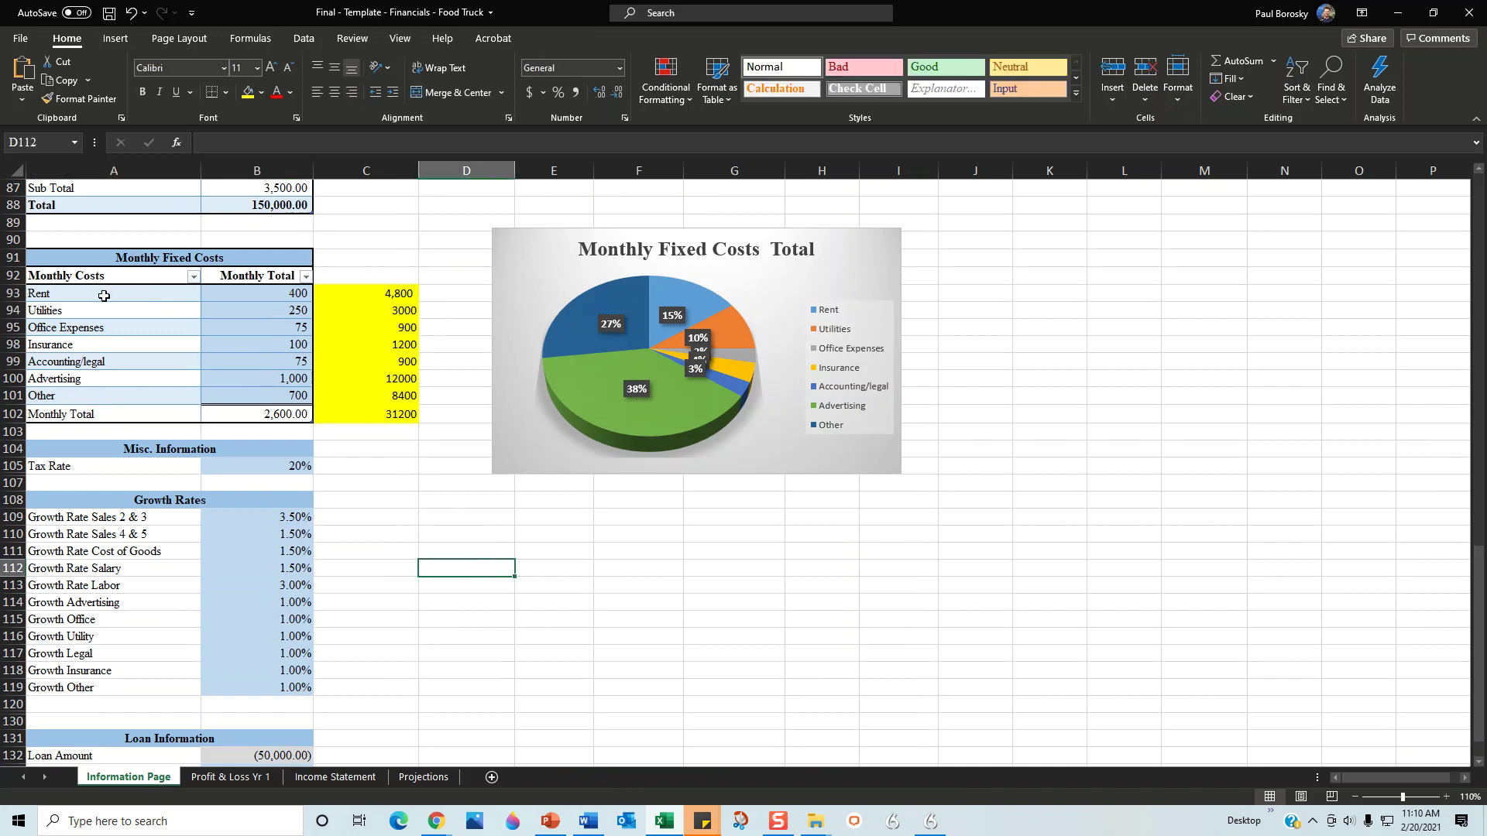
pyautogui.click(276, 291)
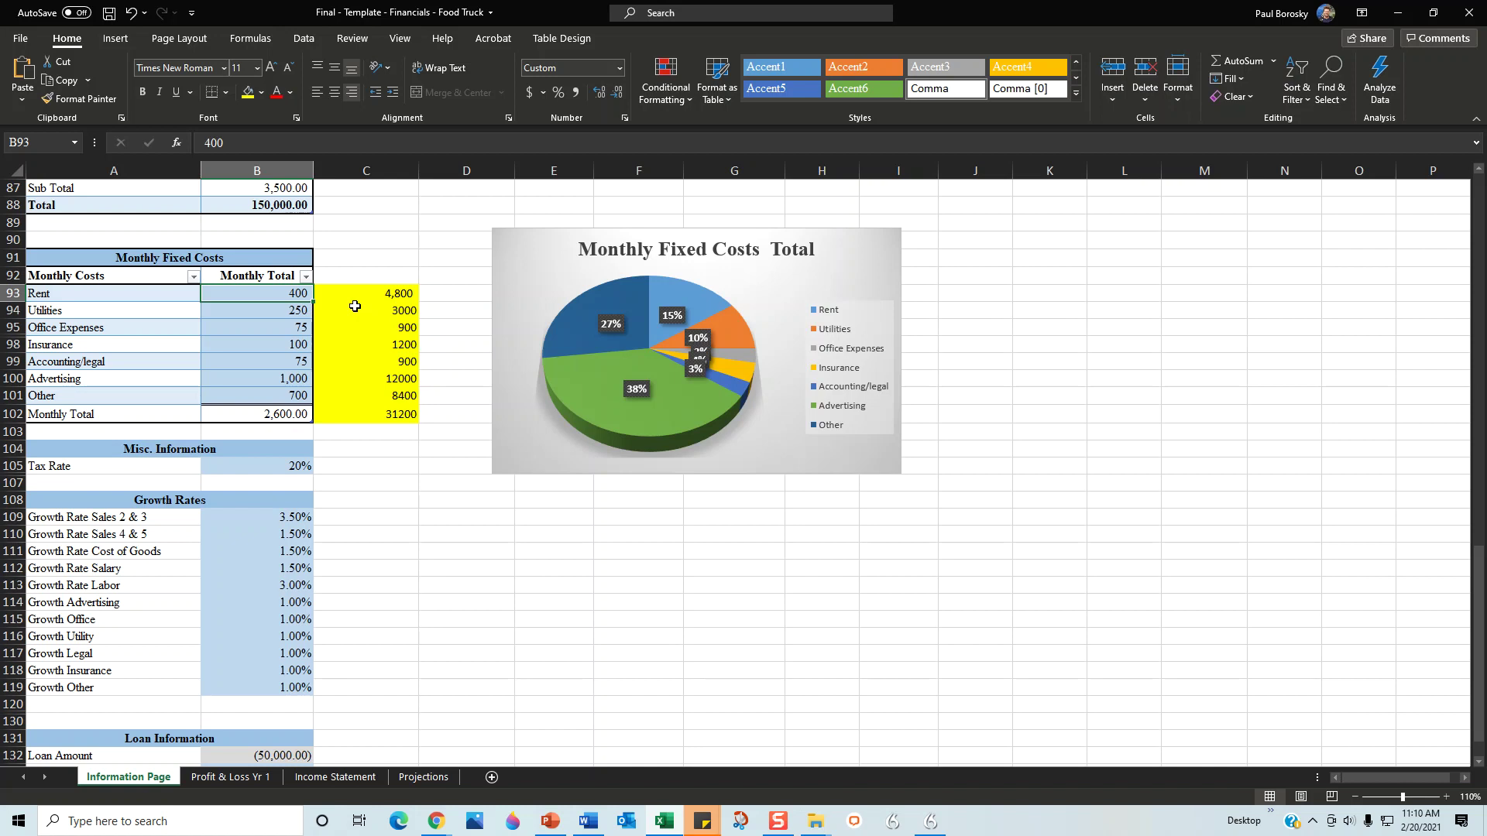
pyautogui.press('Left')
pyautogui.press('Down')
pyautogui.press('Down')
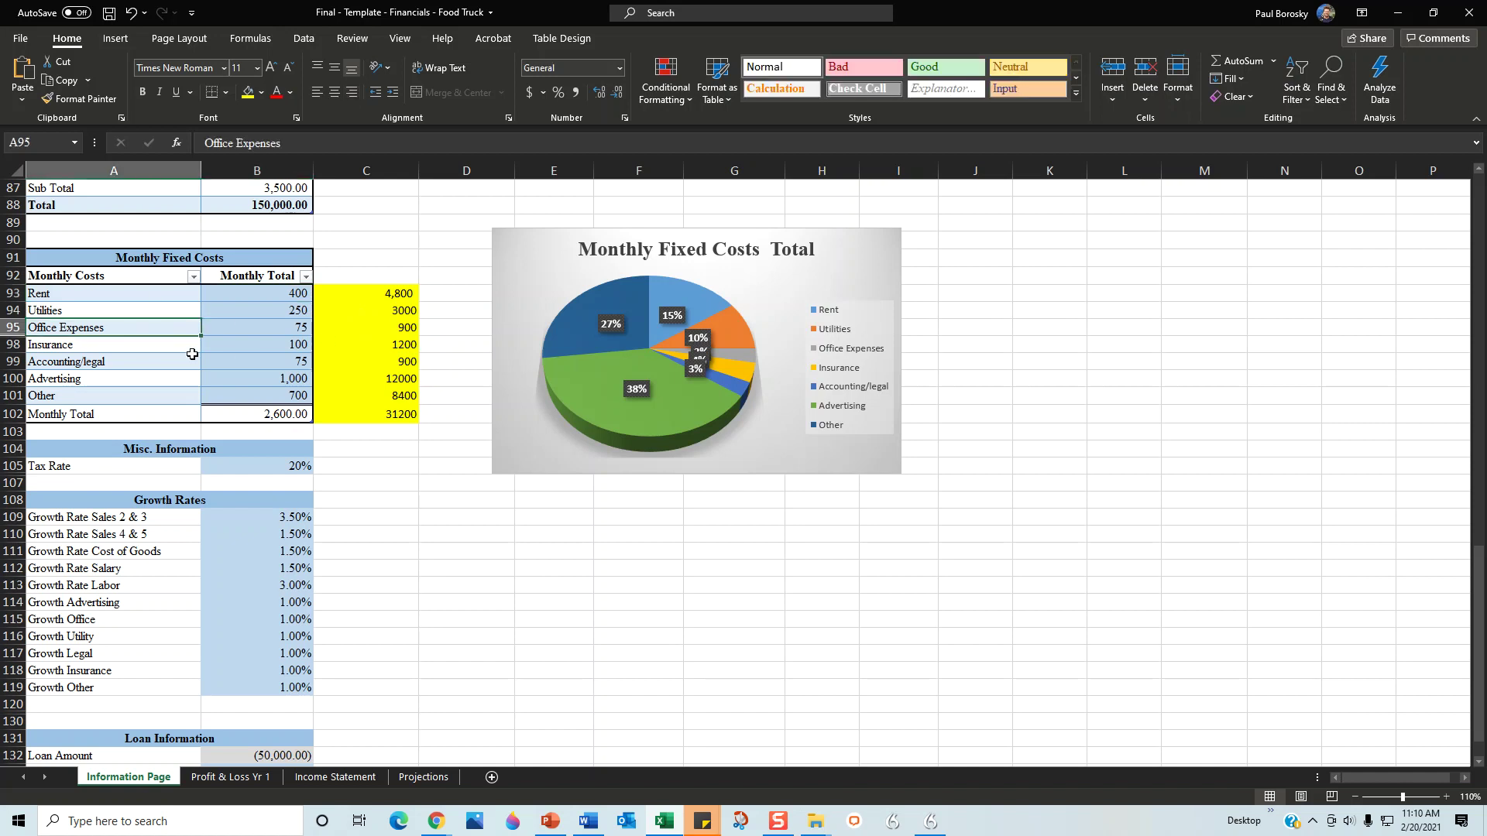
pyautogui.press('Down')
pyautogui.press('Down')
pyautogui.press('Down')
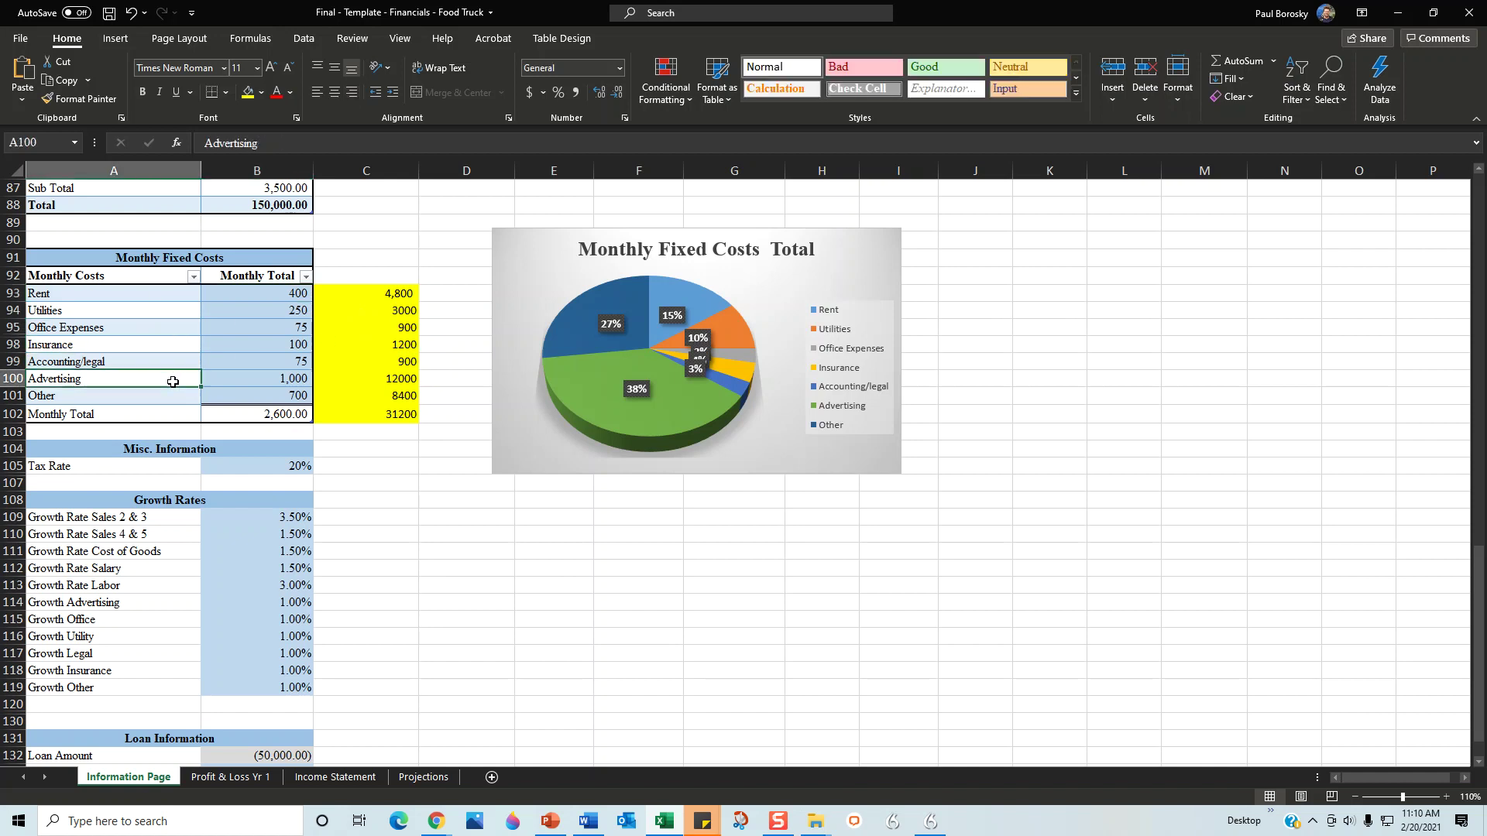
pyautogui.press('Down')
pyautogui.press('Down')
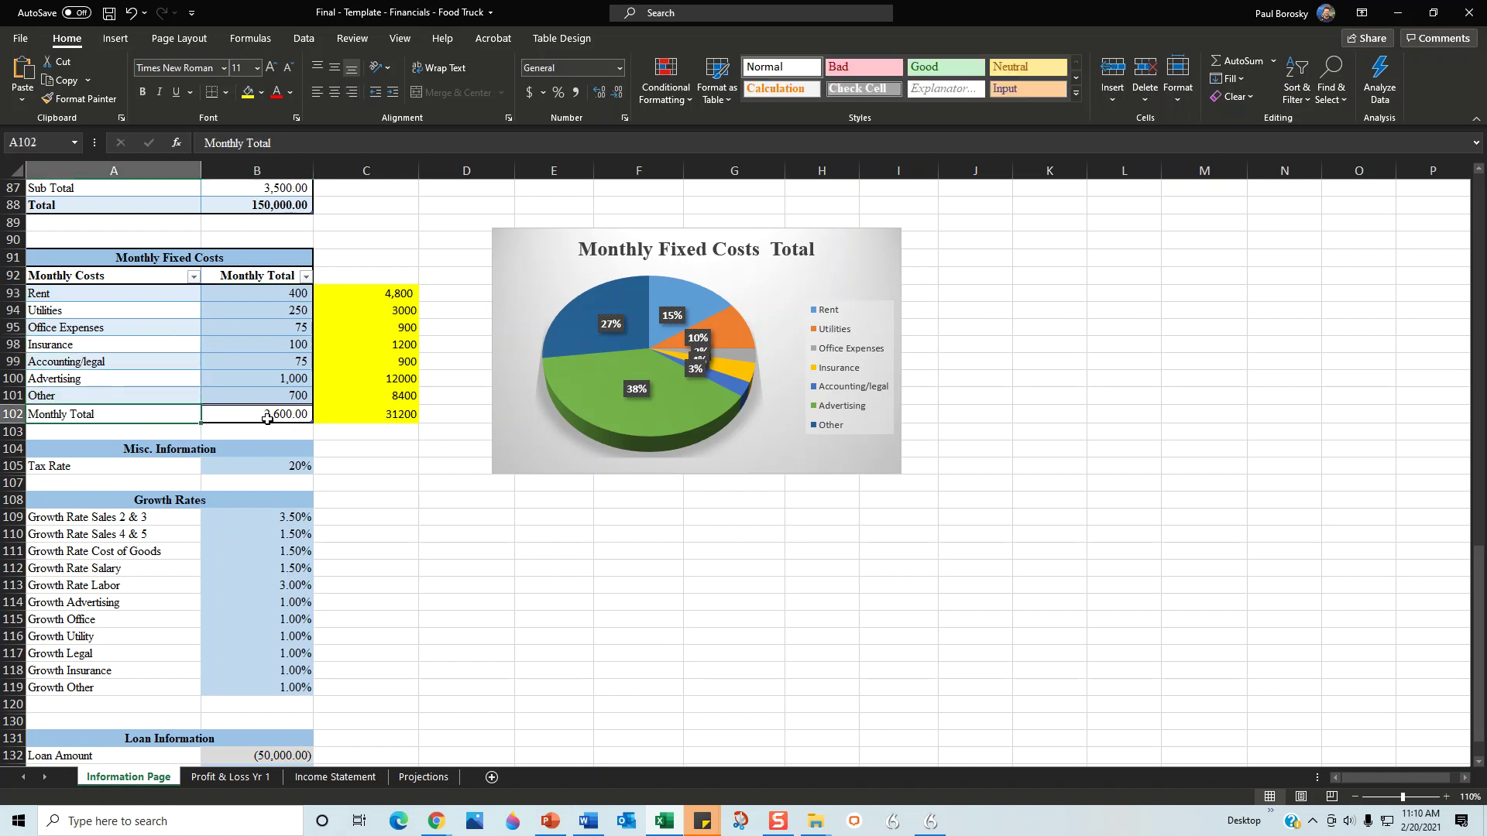
pyautogui.click(268, 418)
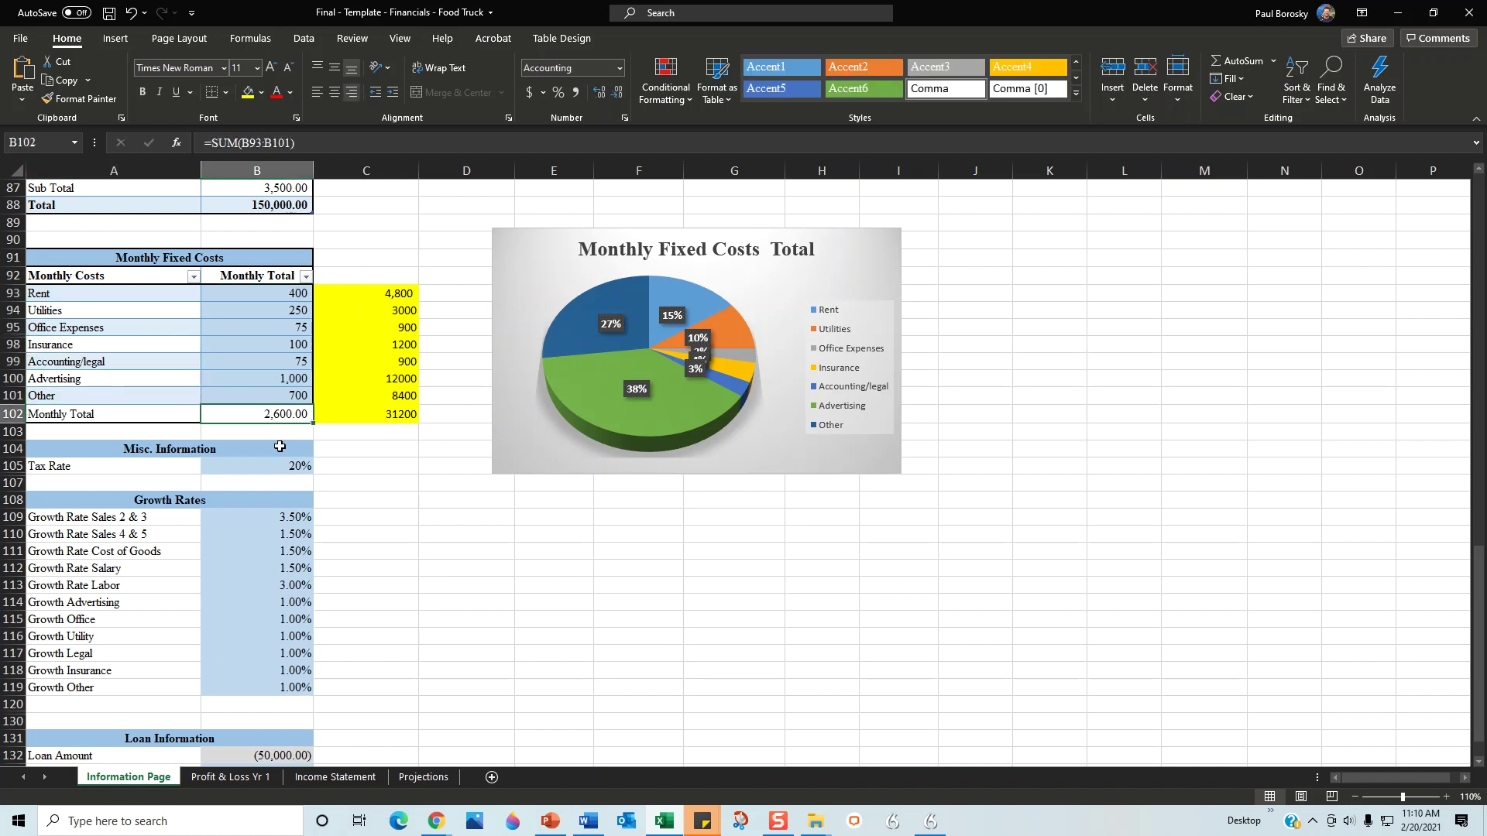
# Set the monthly Insurance cost in the Monthly Fixed Costs table to 125
pyautogui.doubleClick(302, 342)
pyautogui.press('BackSpace')
pyautogui.press('BackSpace')
pyautogui.write('25')
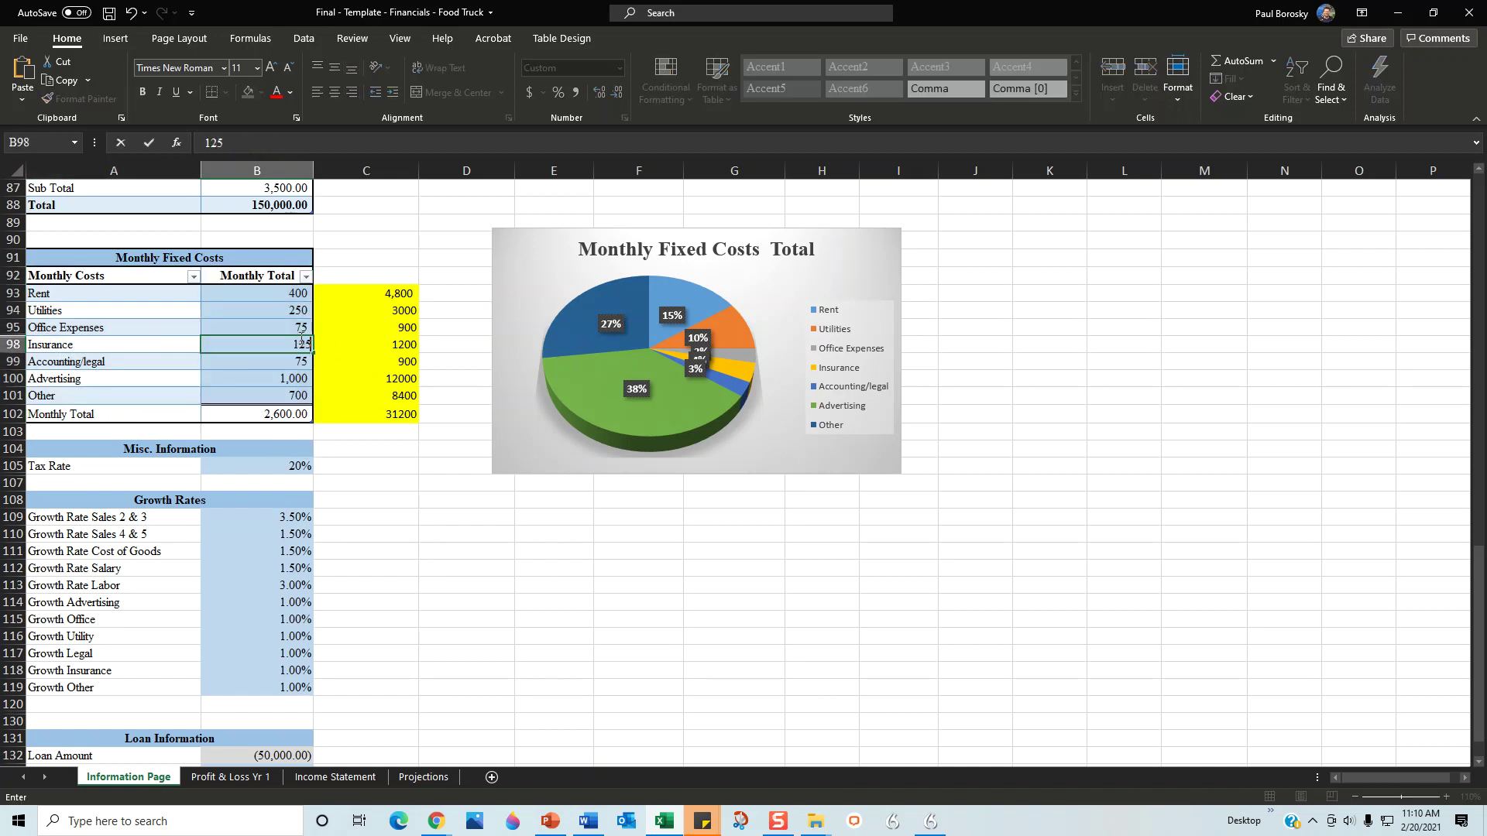
pyautogui.press('Return')
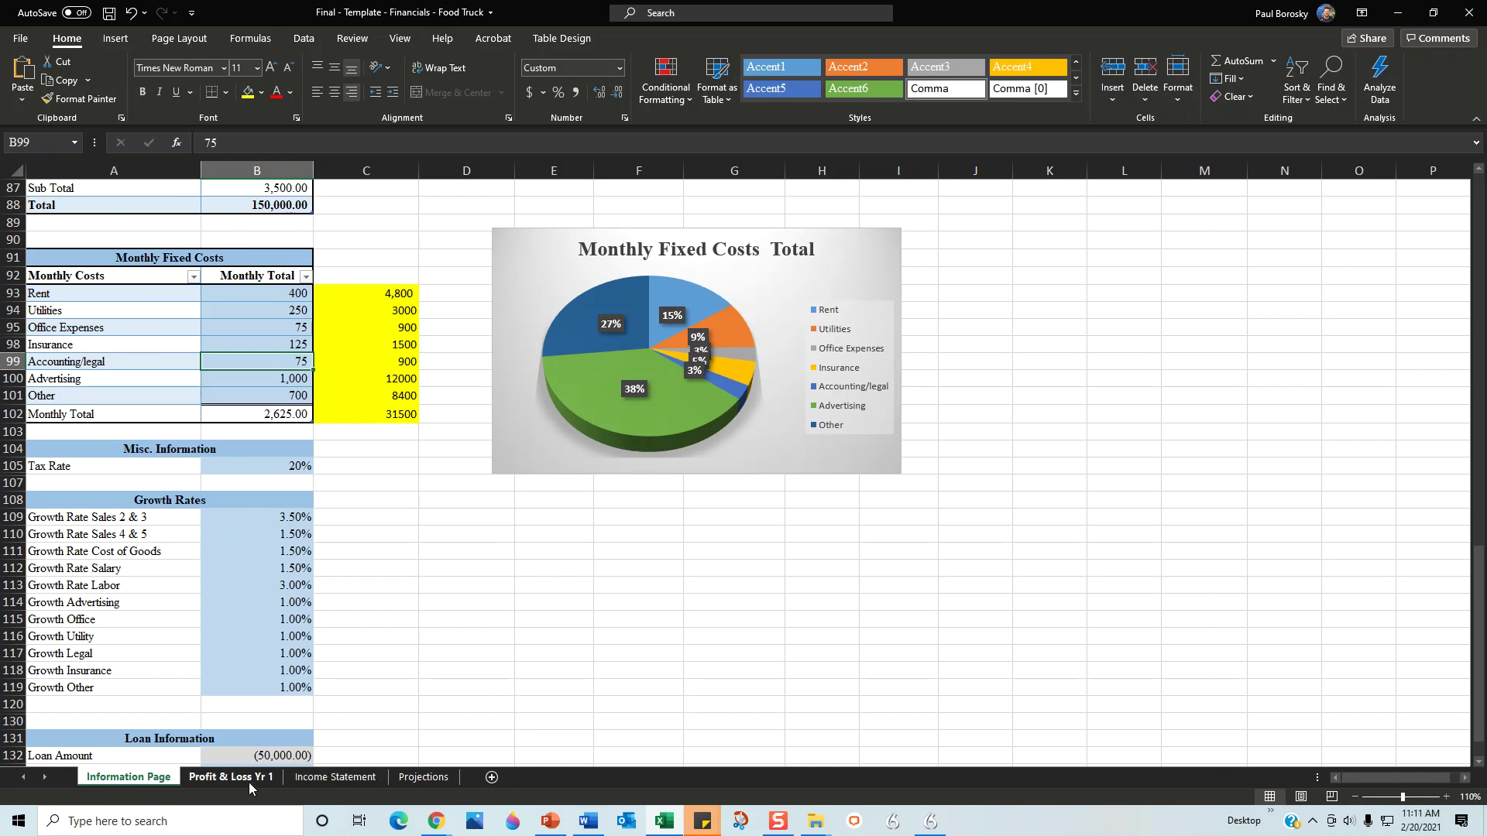
pyautogui.click(431, 517)
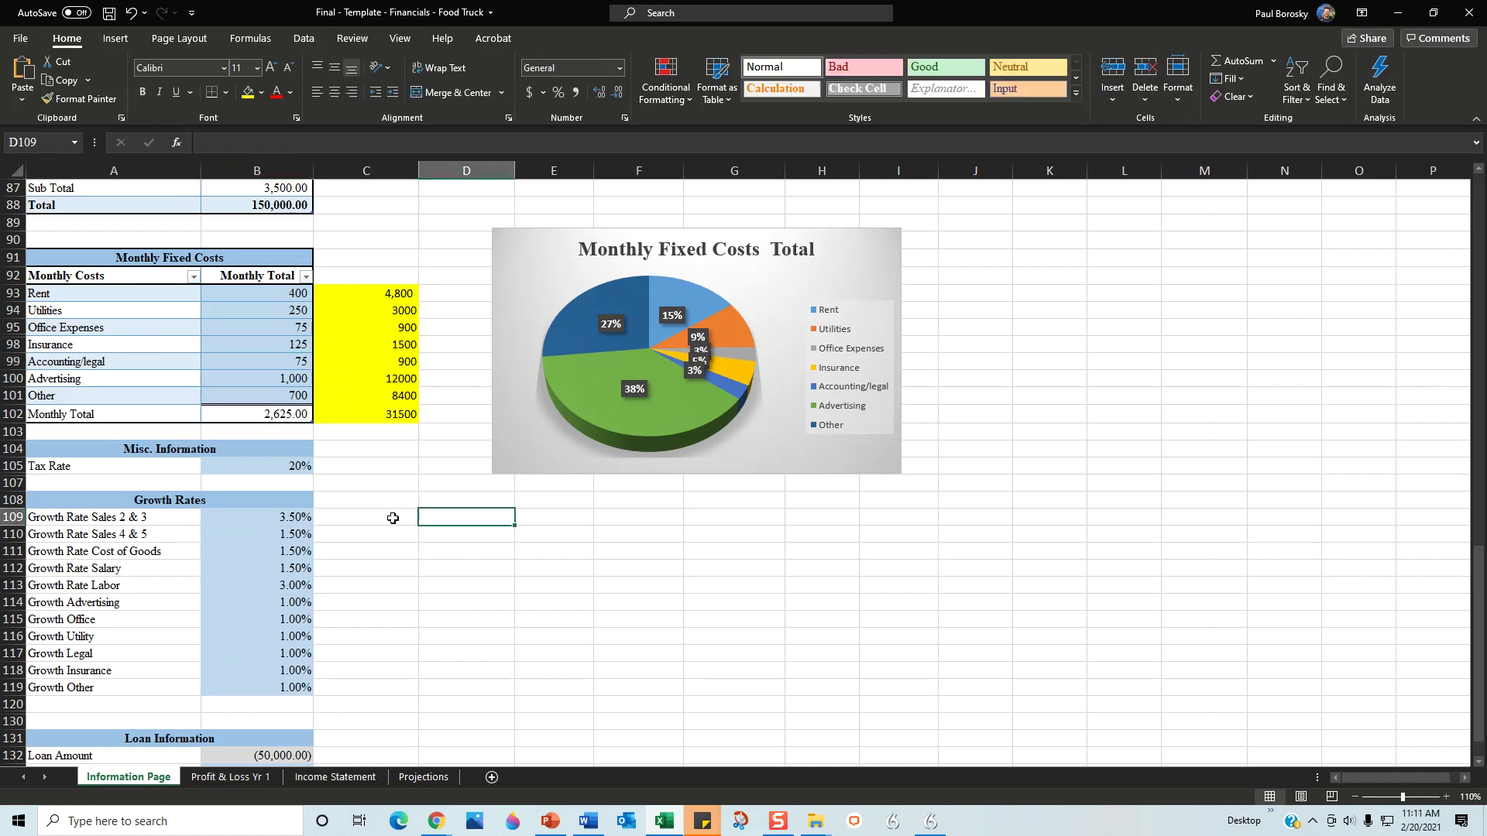
# Try a Tax Rate of 25% and another of 15% in the Misc. Information section
pyautogui.click(246, 465)
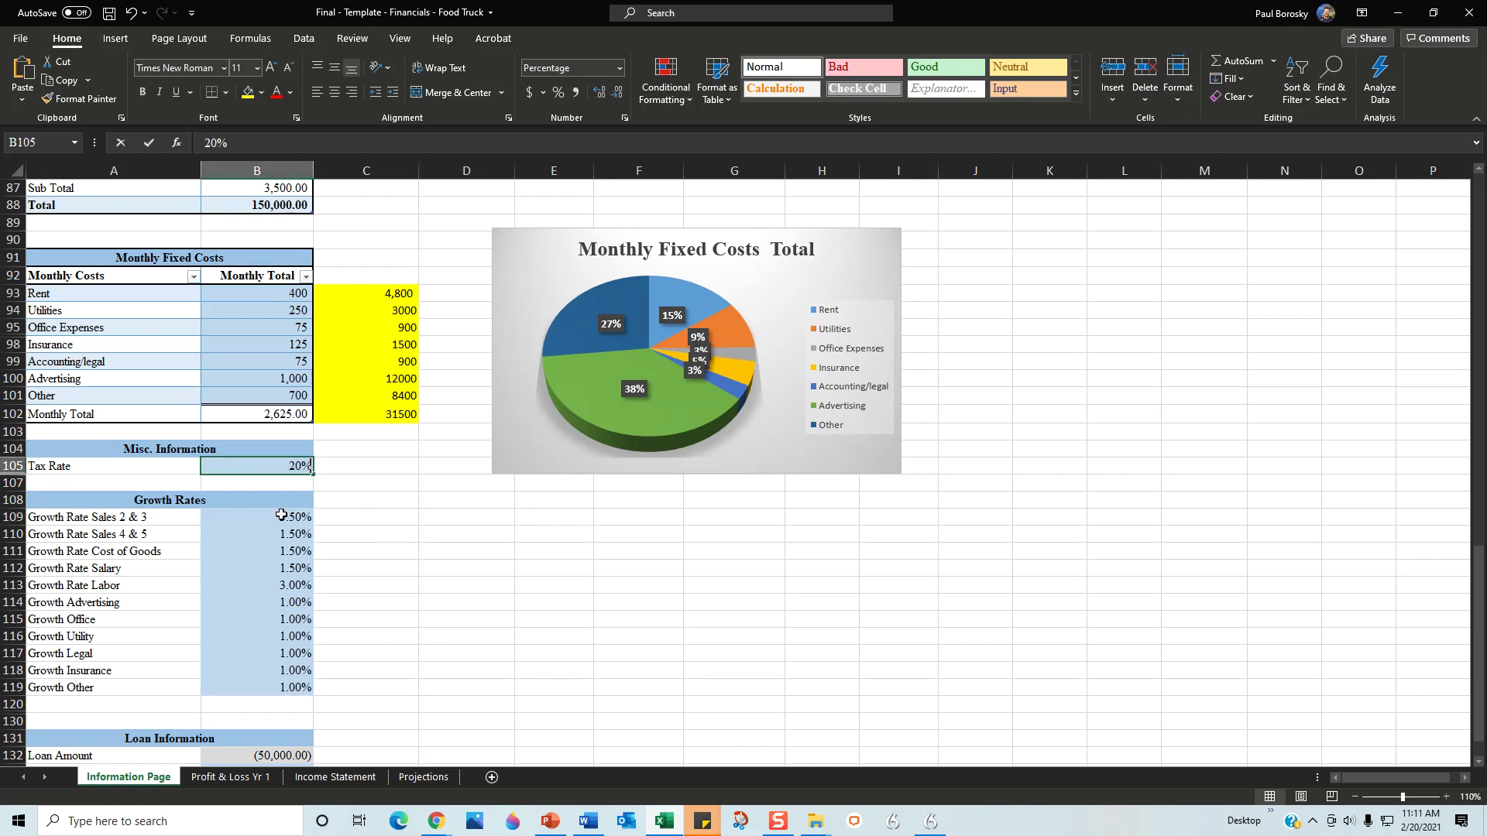
pyautogui.write('15')
pyautogui.press('BackSpace')
pyautogui.press('BackSpace')
pyautogui.write('25')
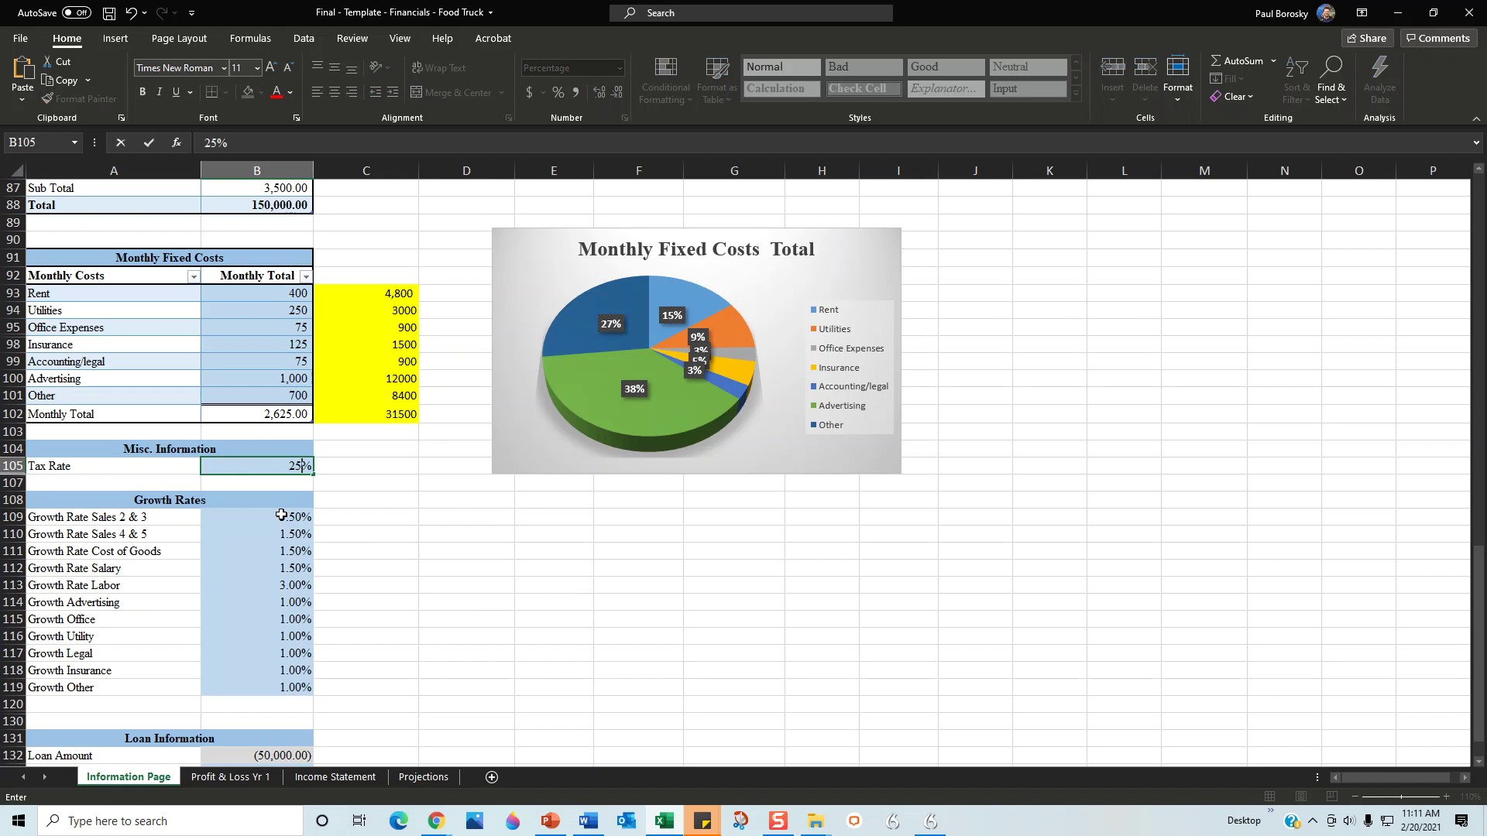
pyautogui.press('Return')
pyautogui.write('15')
pyautogui.press('Return')
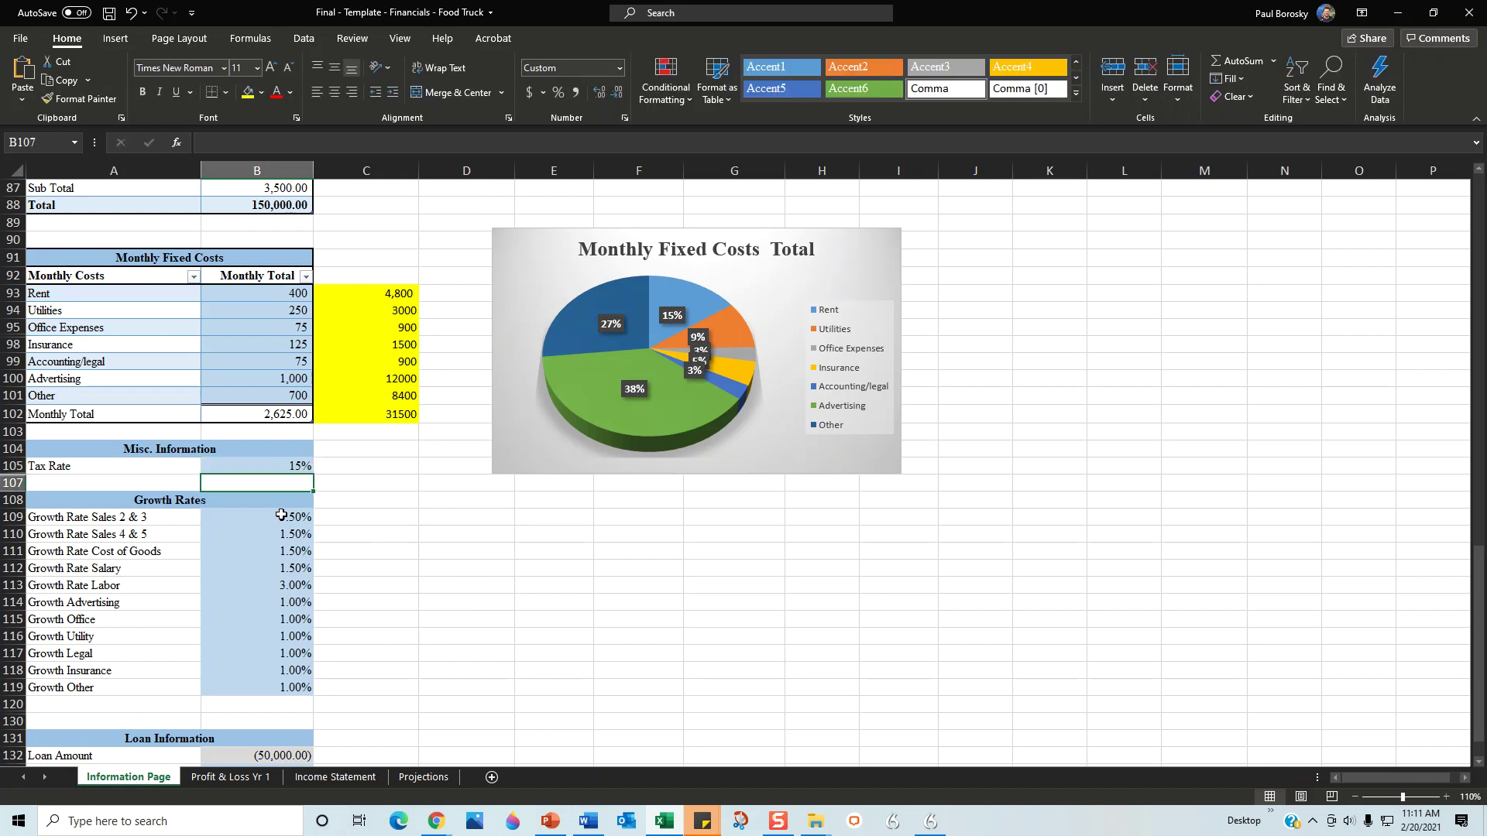
# Set the Tax Rate in the Misc. Information section to 20%
pyautogui.press('Up')
pyautogui.write('20')
pyautogui.press('Return')
pyautogui.click(464, 619)
# Review the Pro Forma Income Statement Year 1 Quarter 1 on the Profit & Loss Yr 1 sheet and select its whole table
pyautogui.scroll(20, 295, 657)
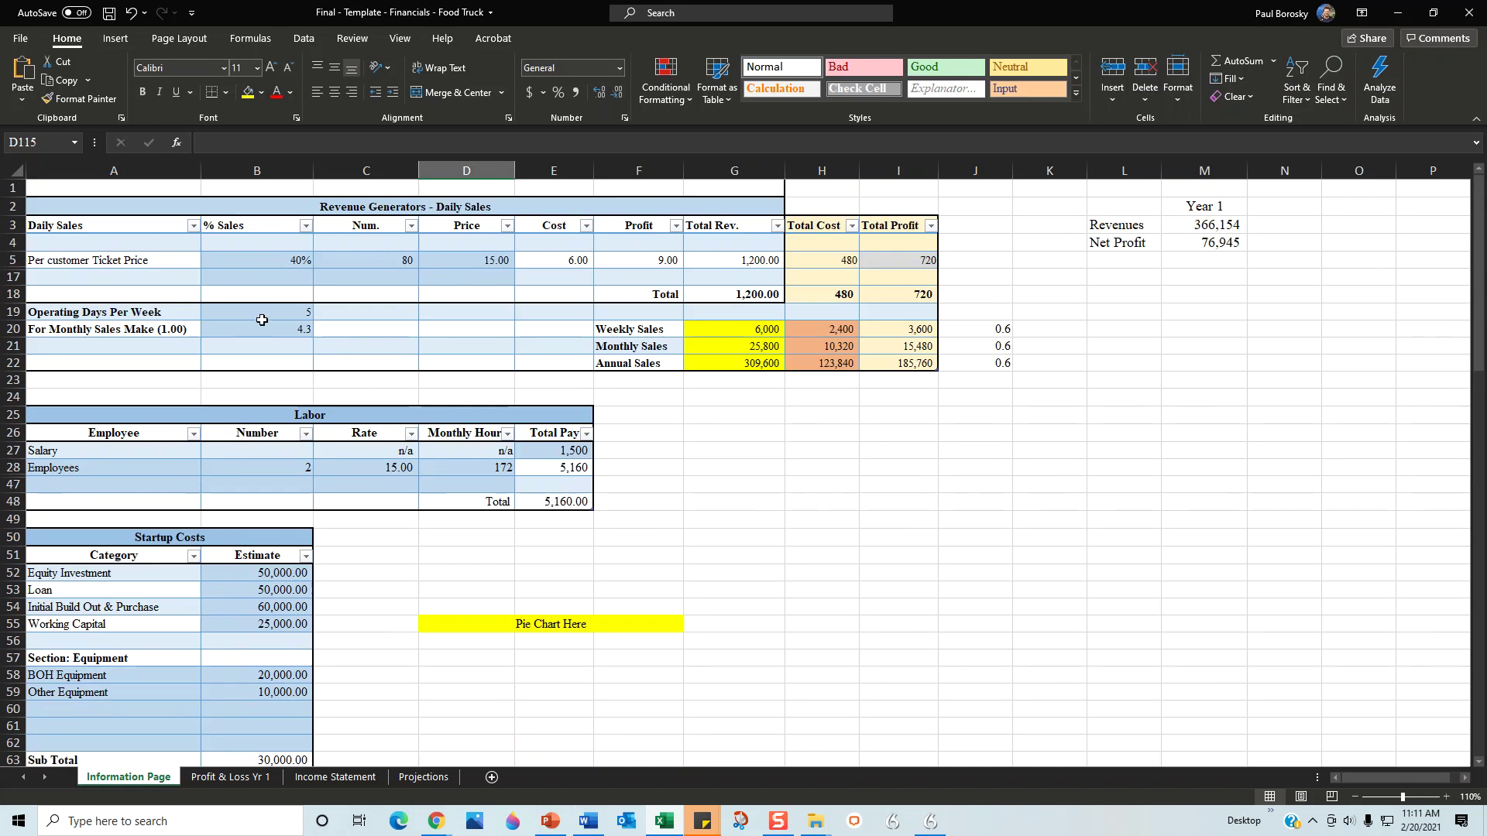
pyautogui.click(230, 777)
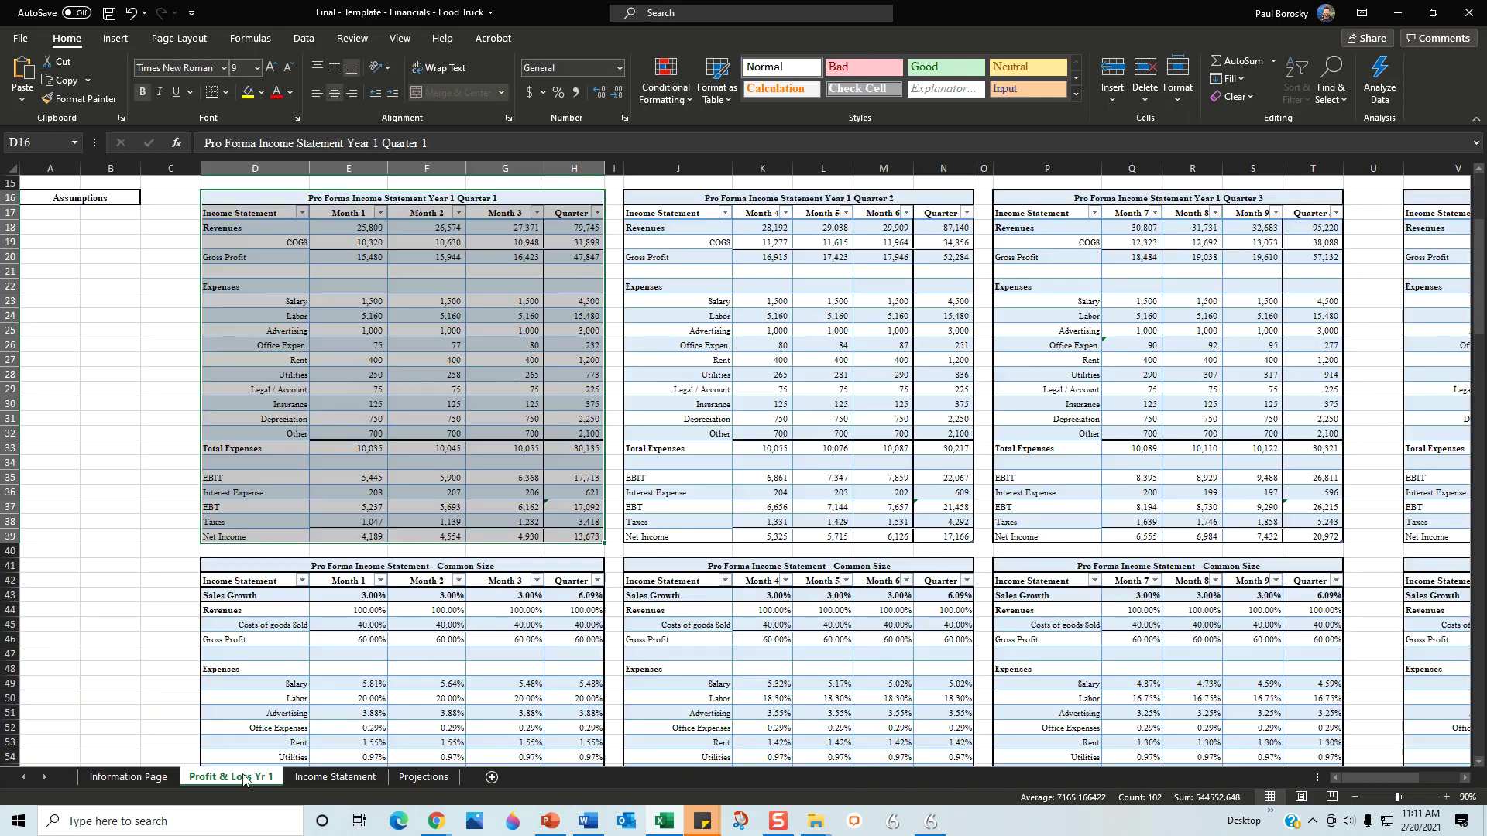
pyautogui.click(168, 493)
pyautogui.moveTo(401, 196); pyautogui.dragTo(465, 540)
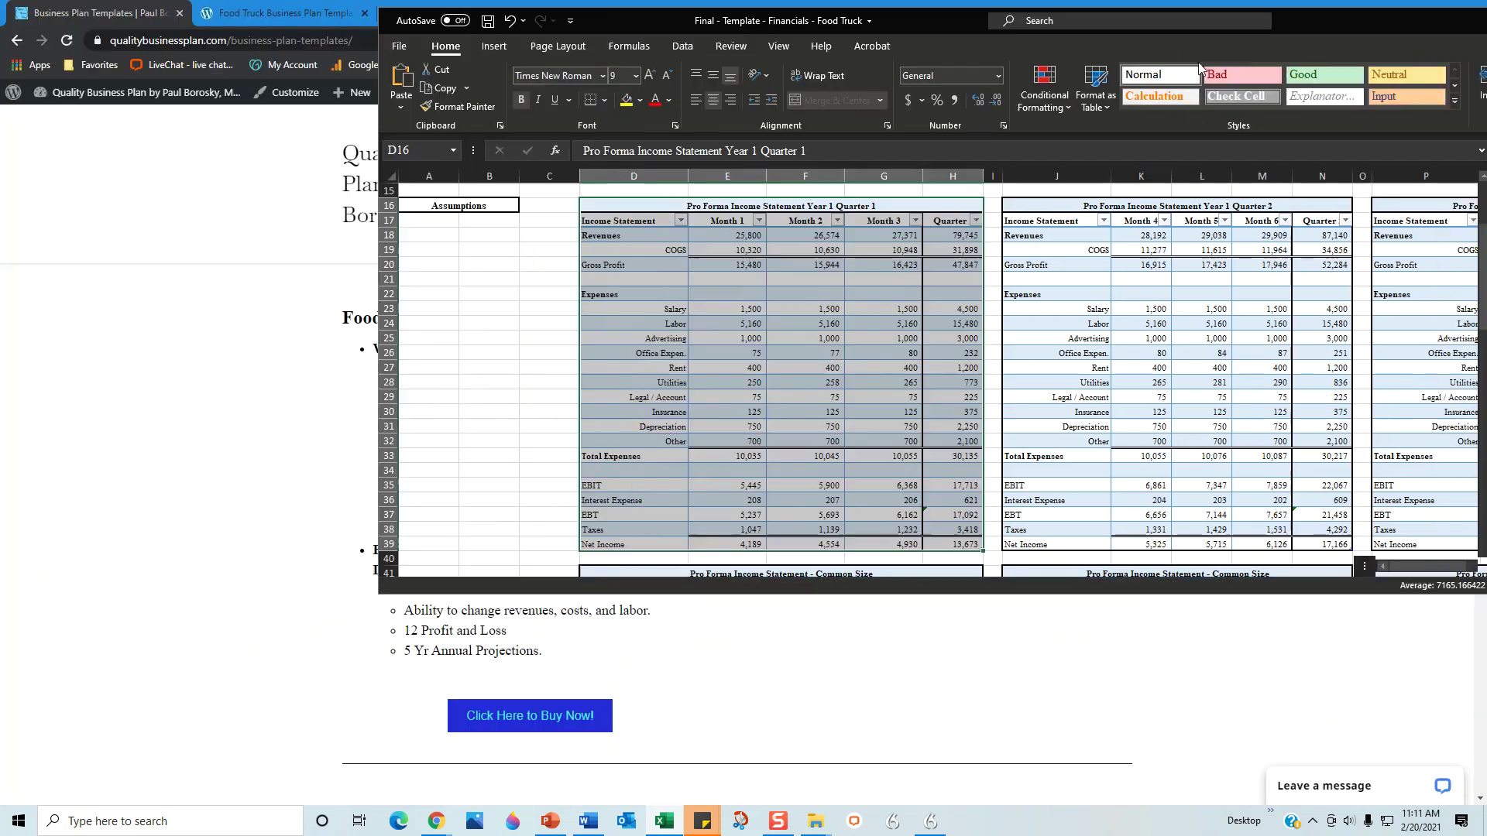
# Switch from the workbook to the Business Plan Templates page in the browser and follow the food truck template's purchase link
pyautogui.click(1397, 12)
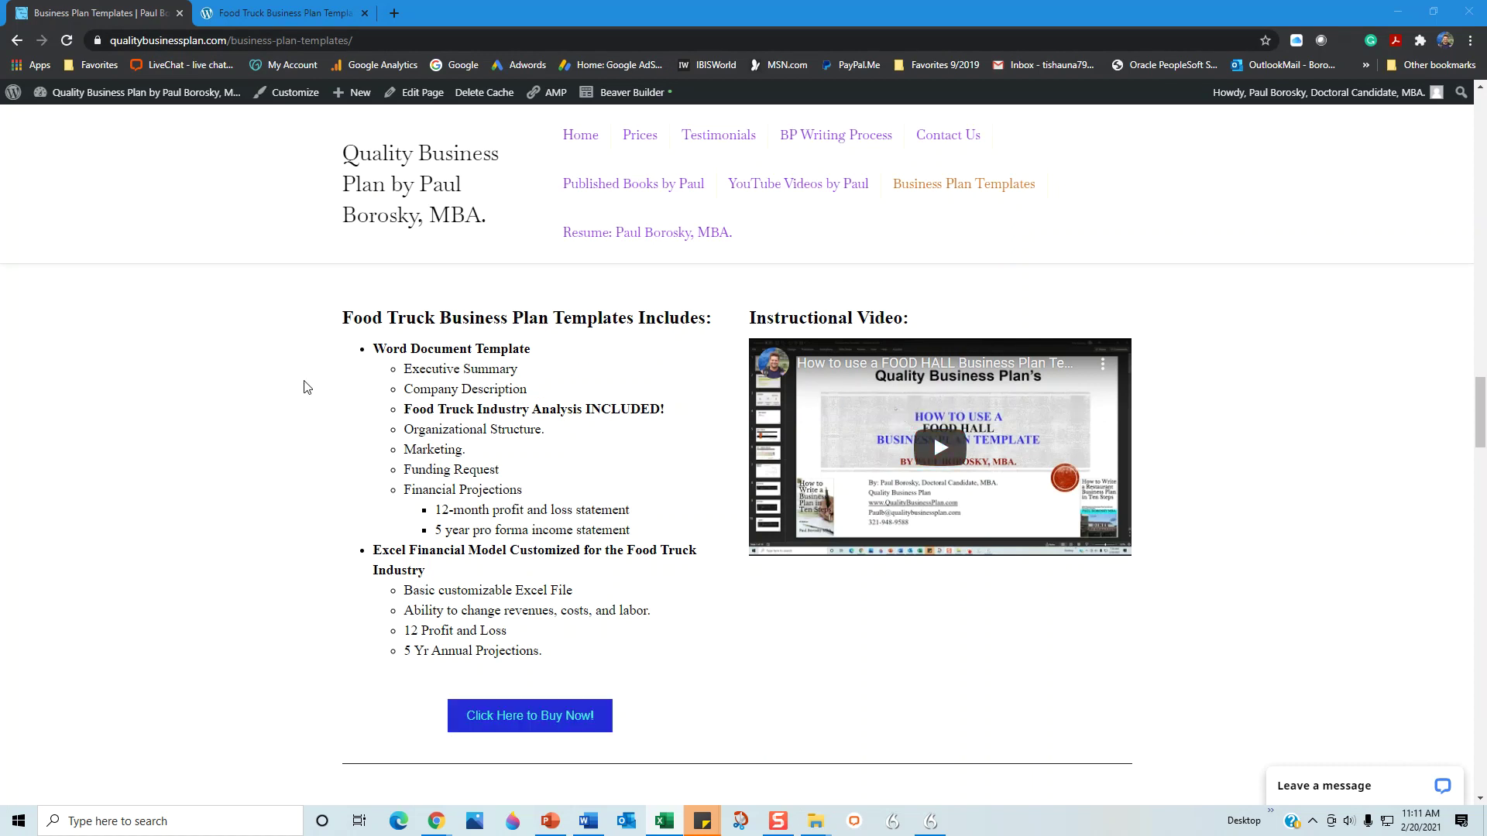
pyautogui.click(530, 714)
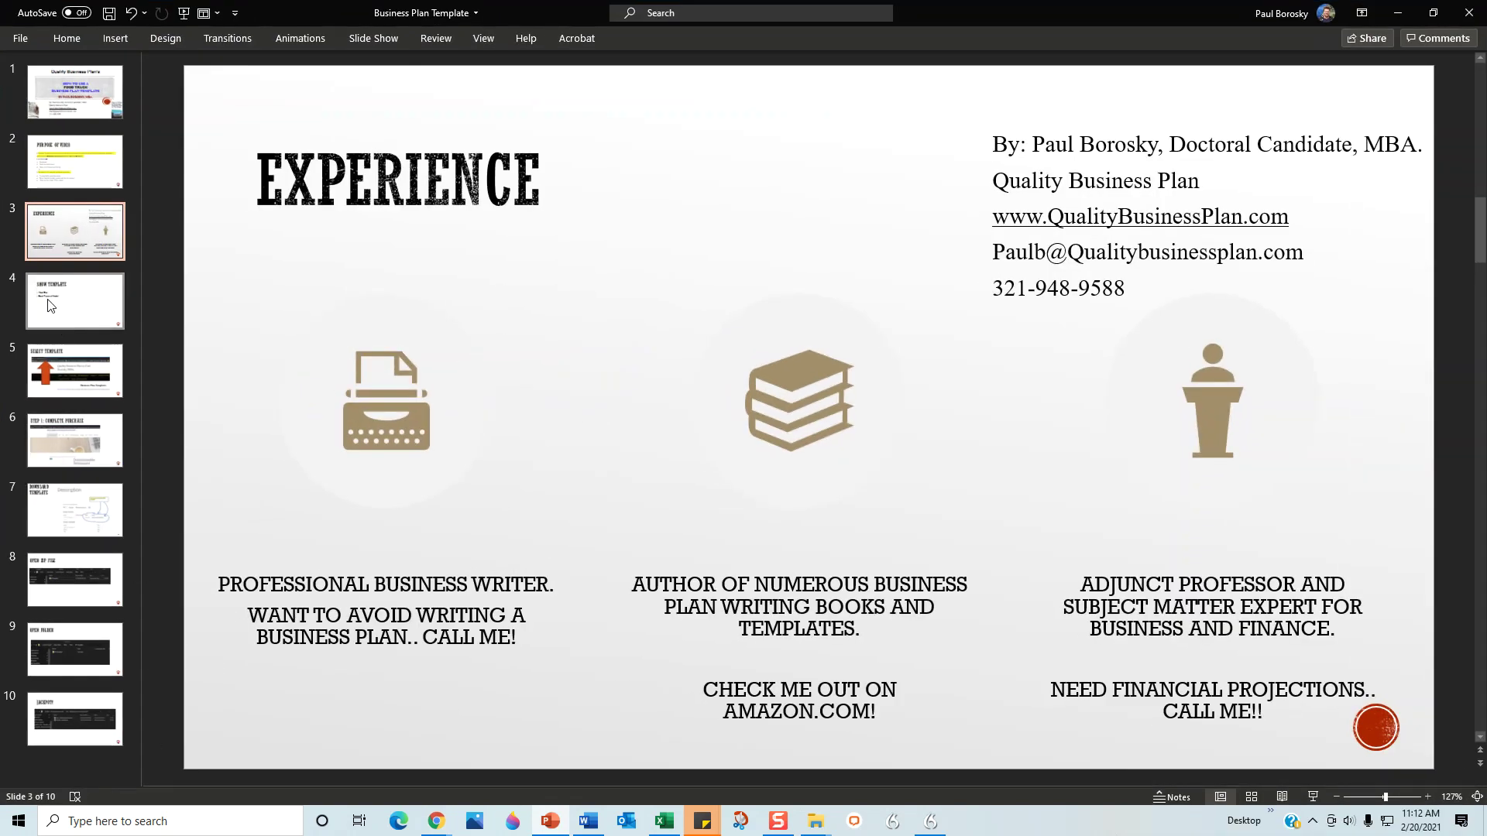
# Switch to the Business Plan Template presentation in PowerPoint and view slides 5 to 7 on selecting, purchasing and downloading a template
pyautogui.click(76, 378)
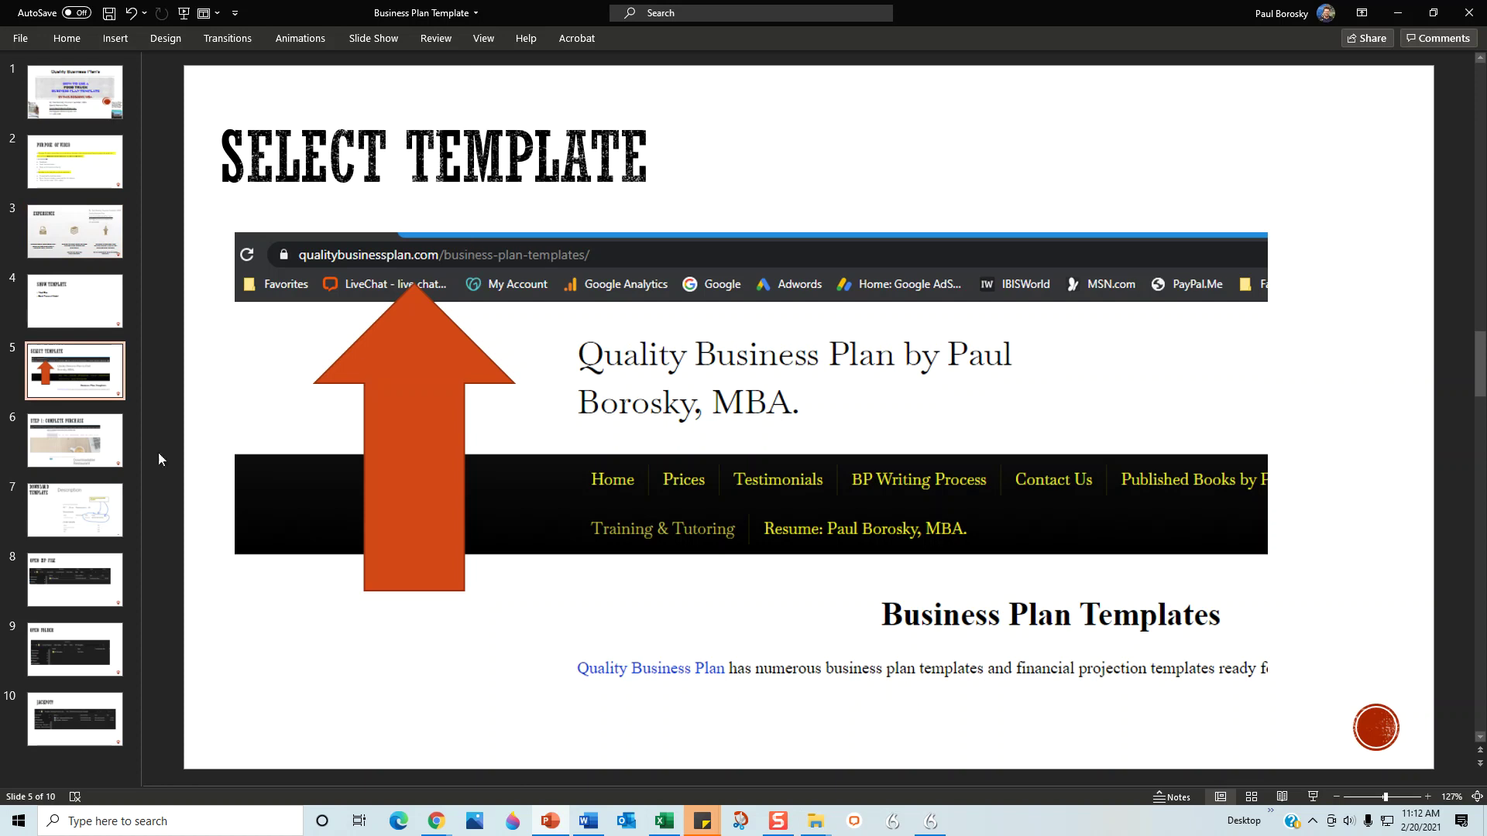
pyautogui.click(80, 432)
pyautogui.click(76, 514)
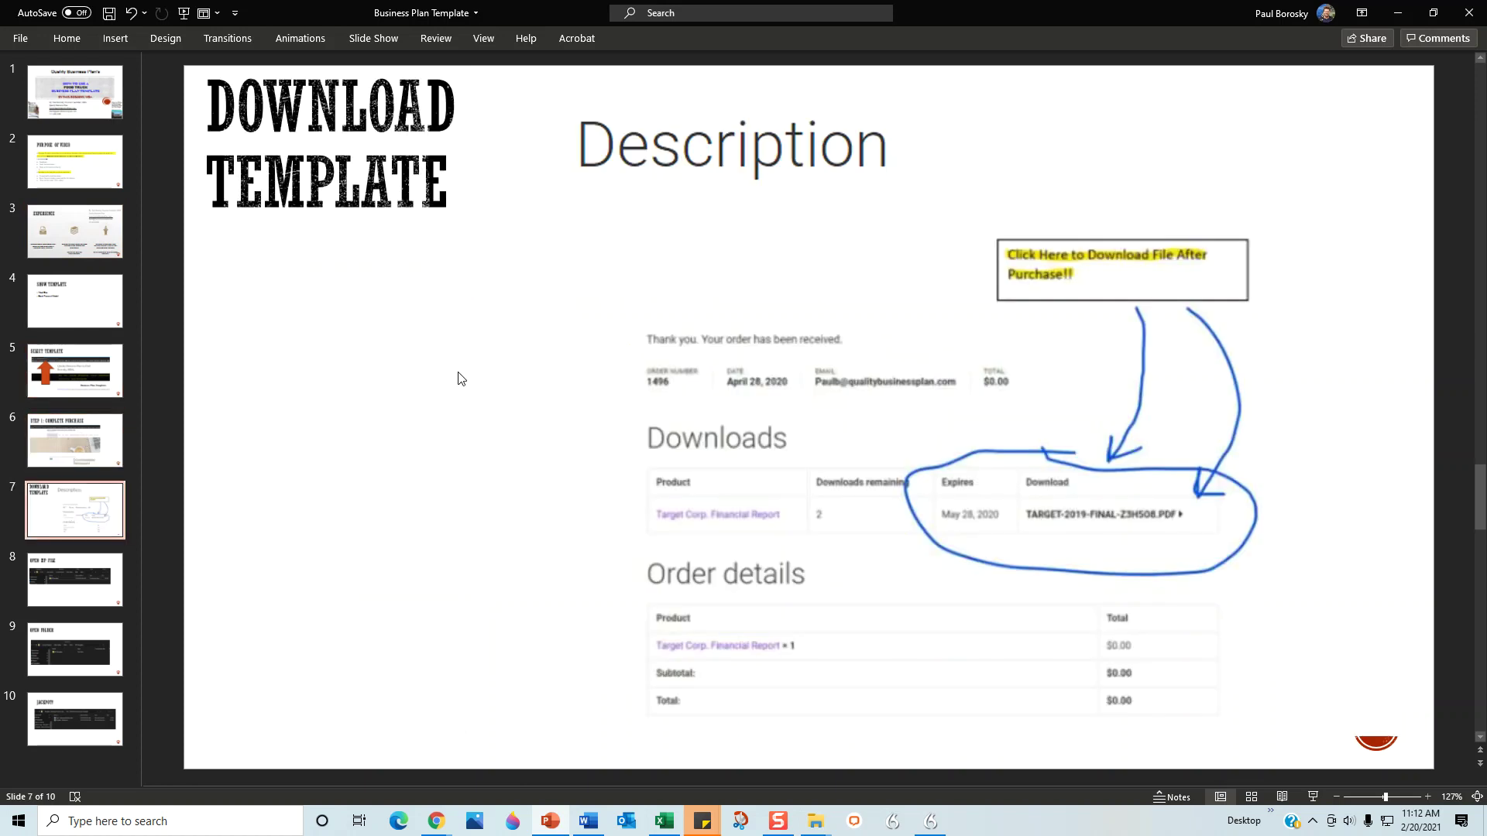